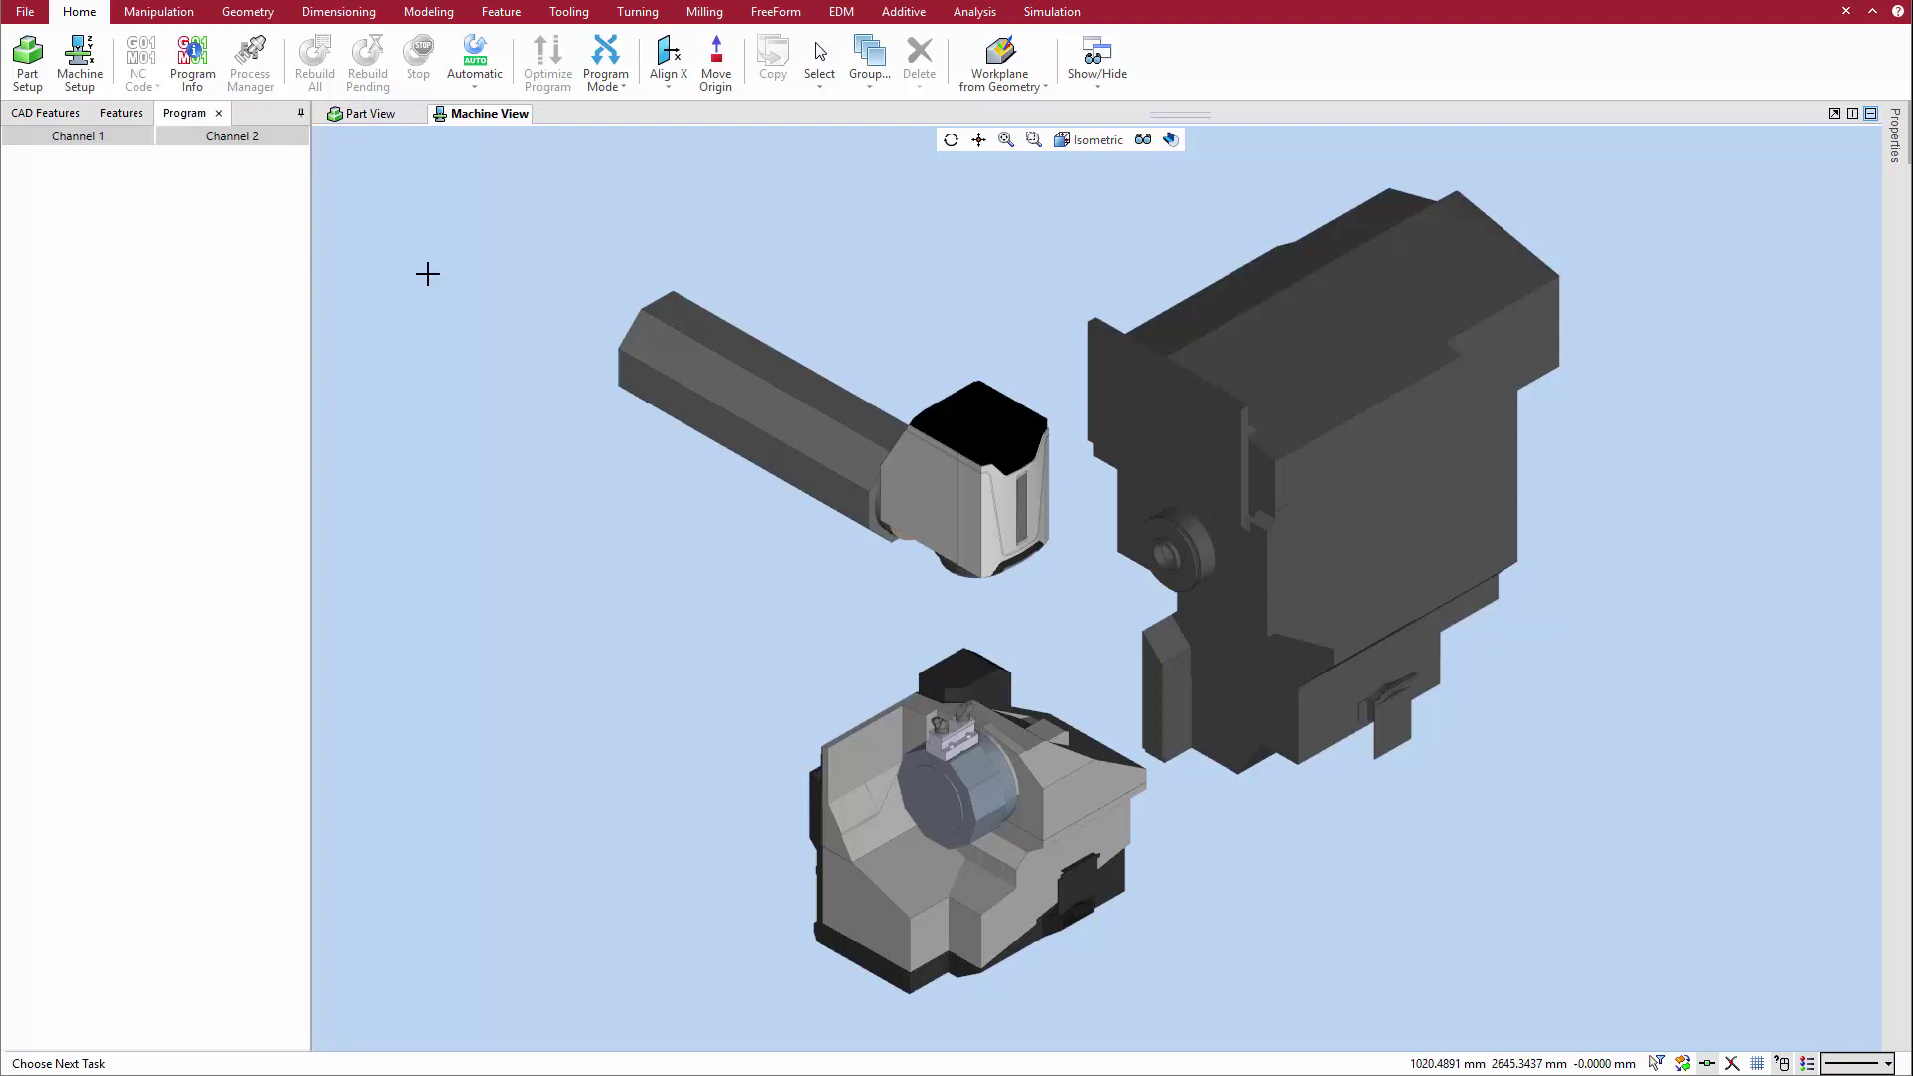
Show the Tool Assemblies list and check the details of tool T2 EndMill 18(1)
{"action": "left_click", "coordinate": [1099, 79]}
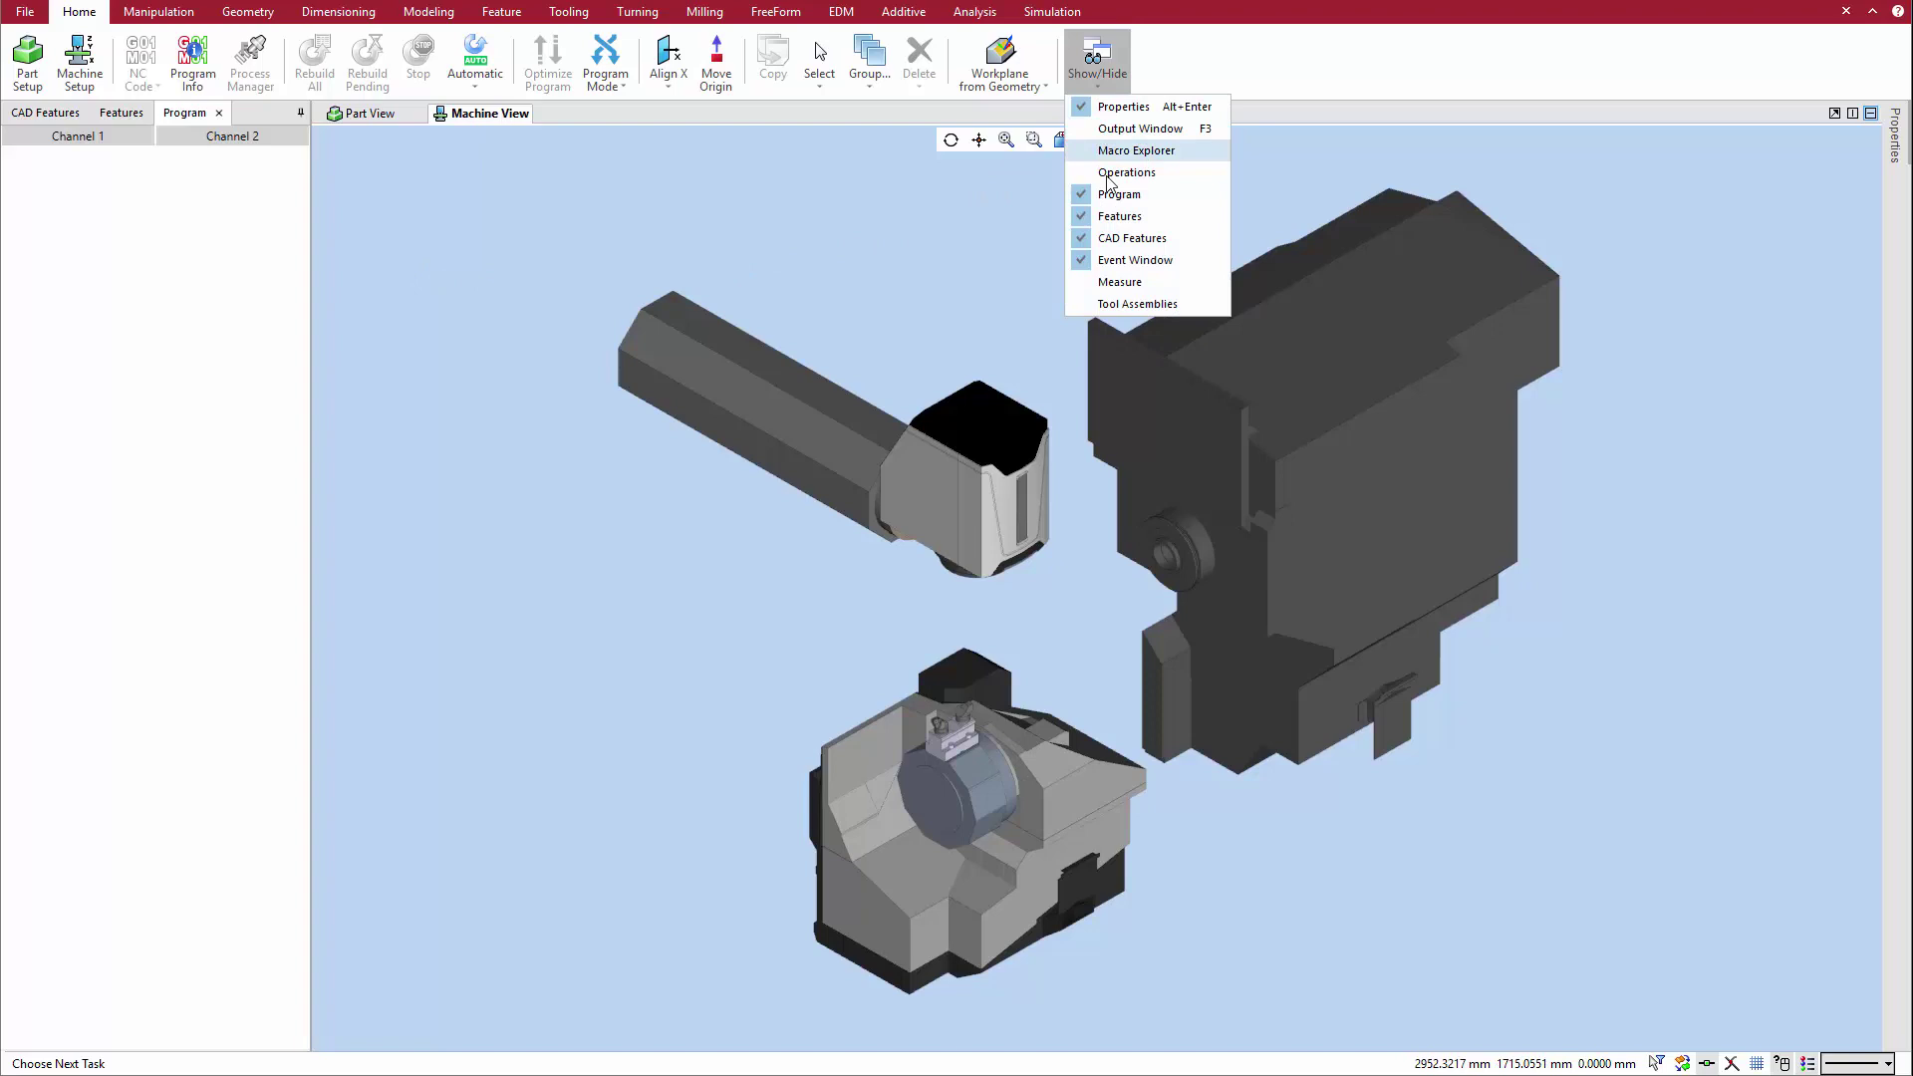
{"action": "left_click", "coordinate": [1127, 304]}
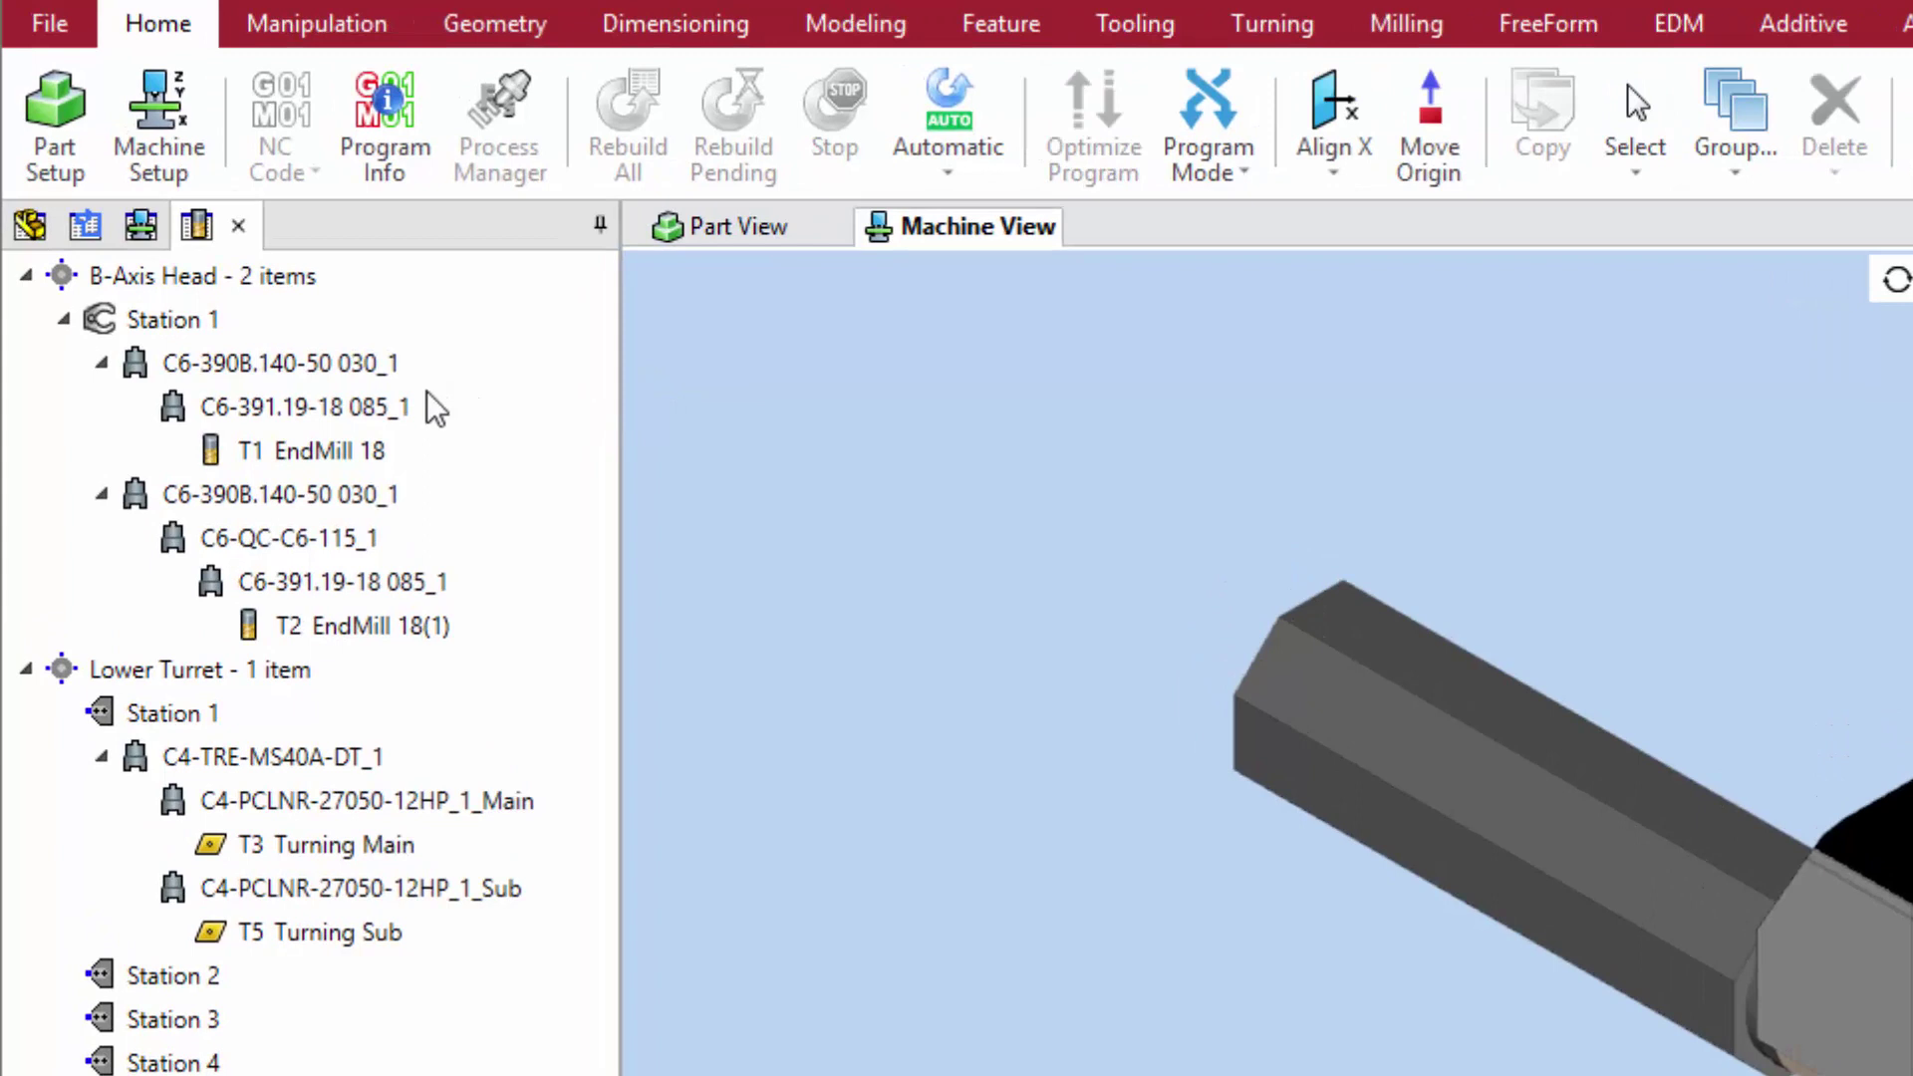
{"action": "mouse_move", "coordinate": [476, 619]}
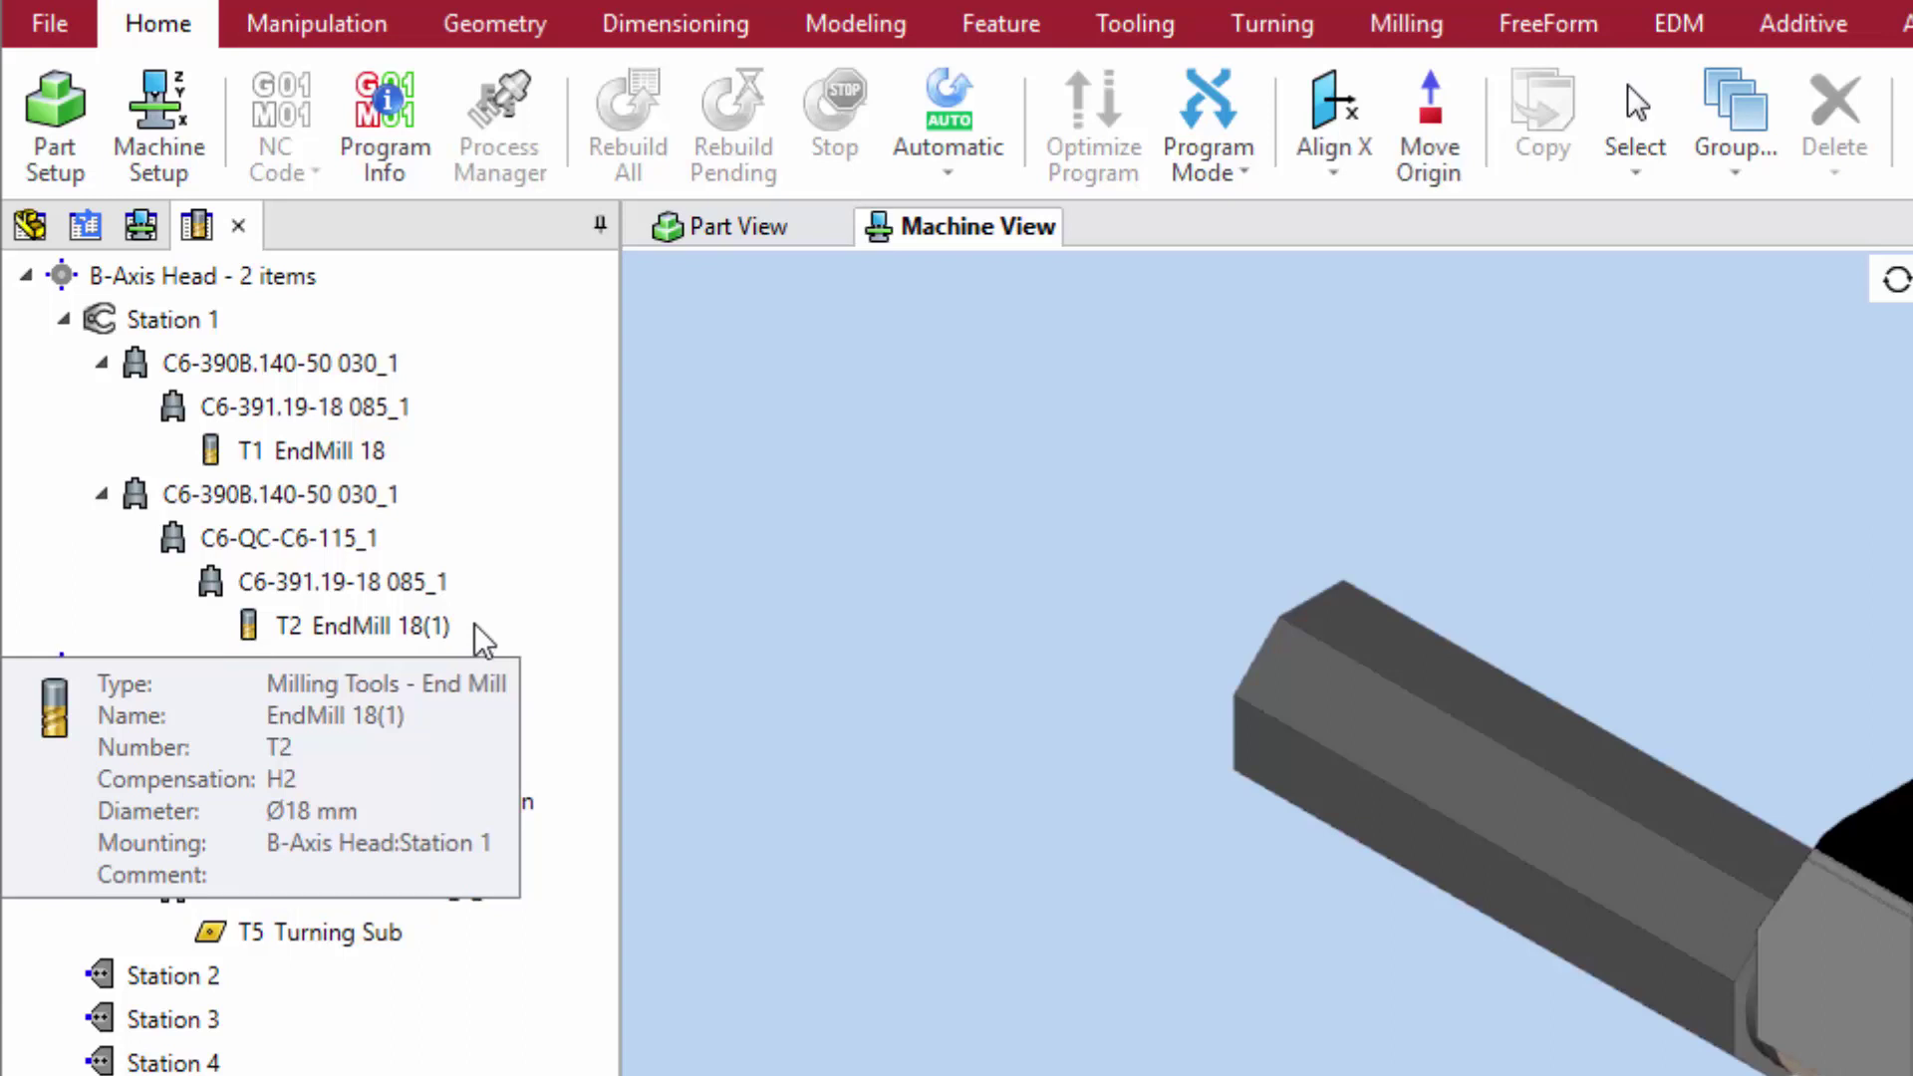
Preview the adaptive item C6-390B.140-50 030_1.gdml from several angles and mount it on Station 1 of the B-Axis Head
{"action": "left_click", "coordinate": [201, 319]}
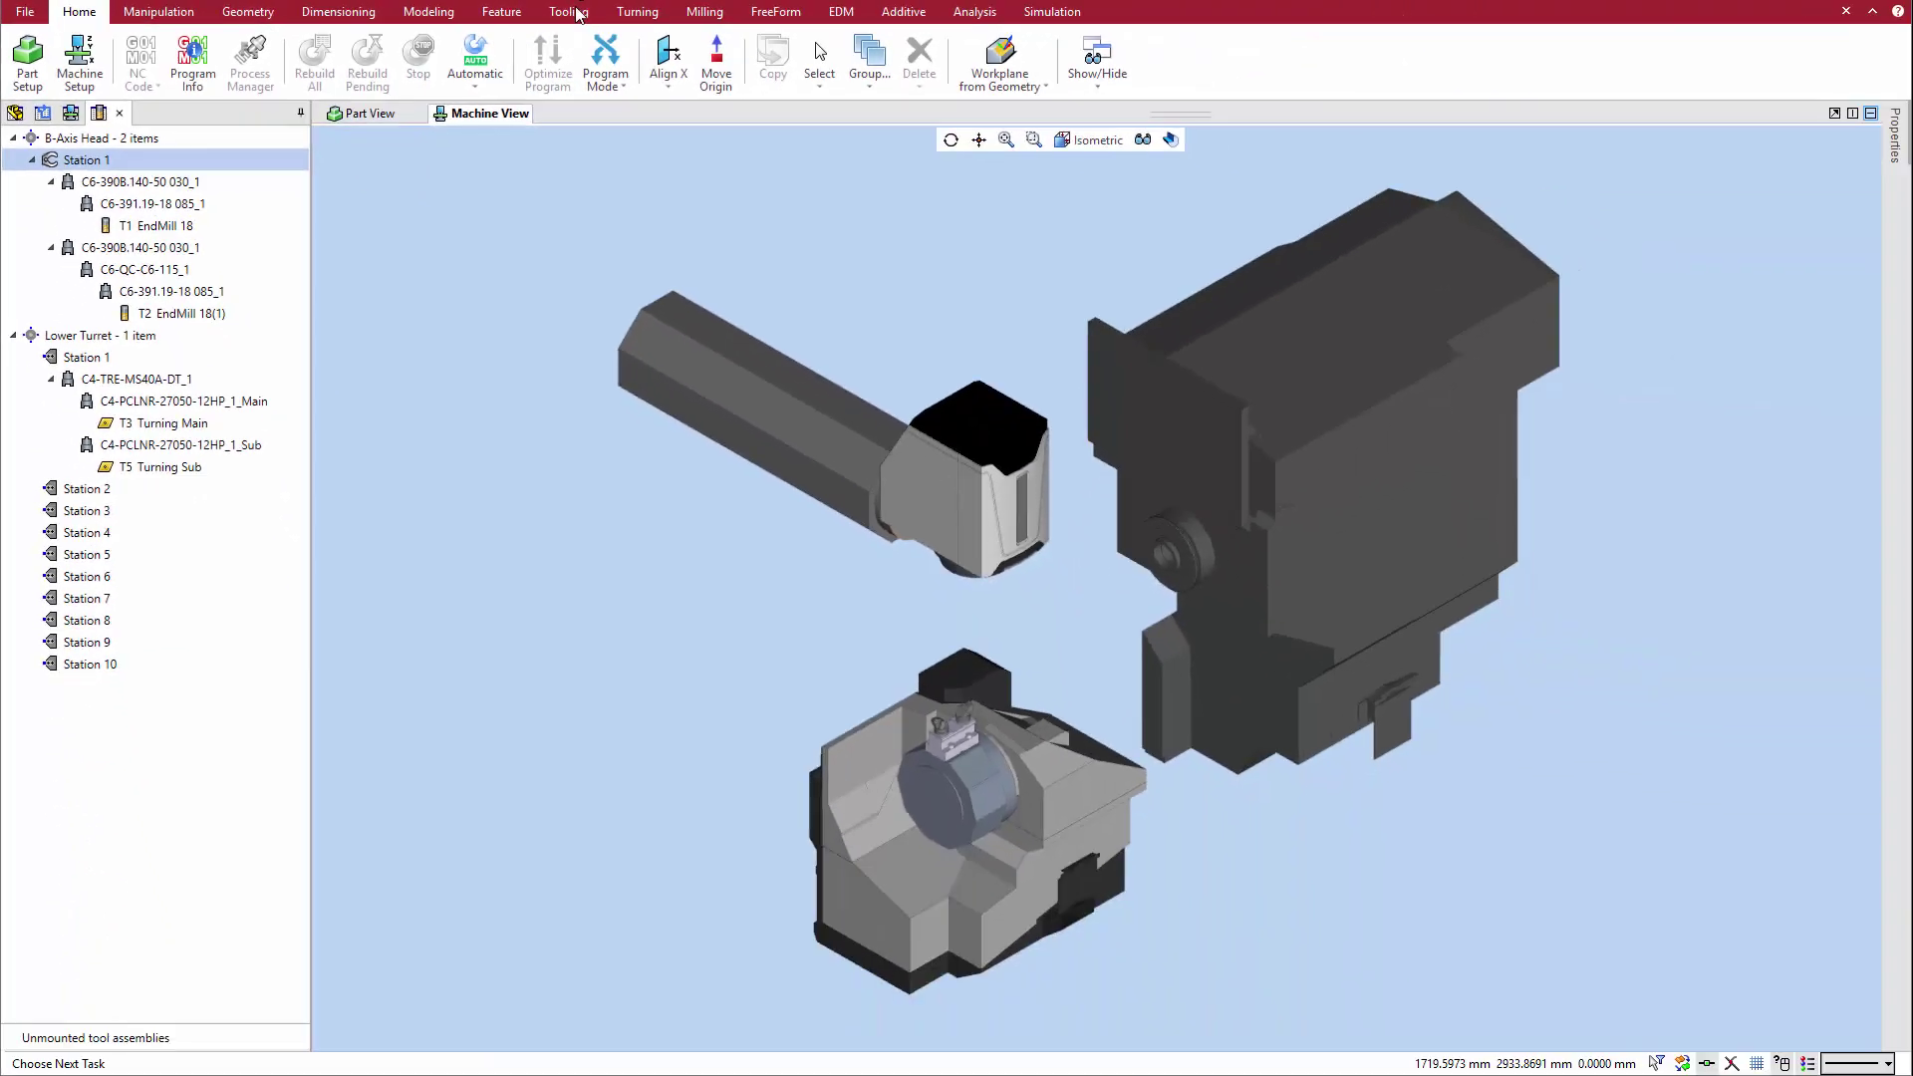
{"action": "left_click", "coordinate": [876, 23]}
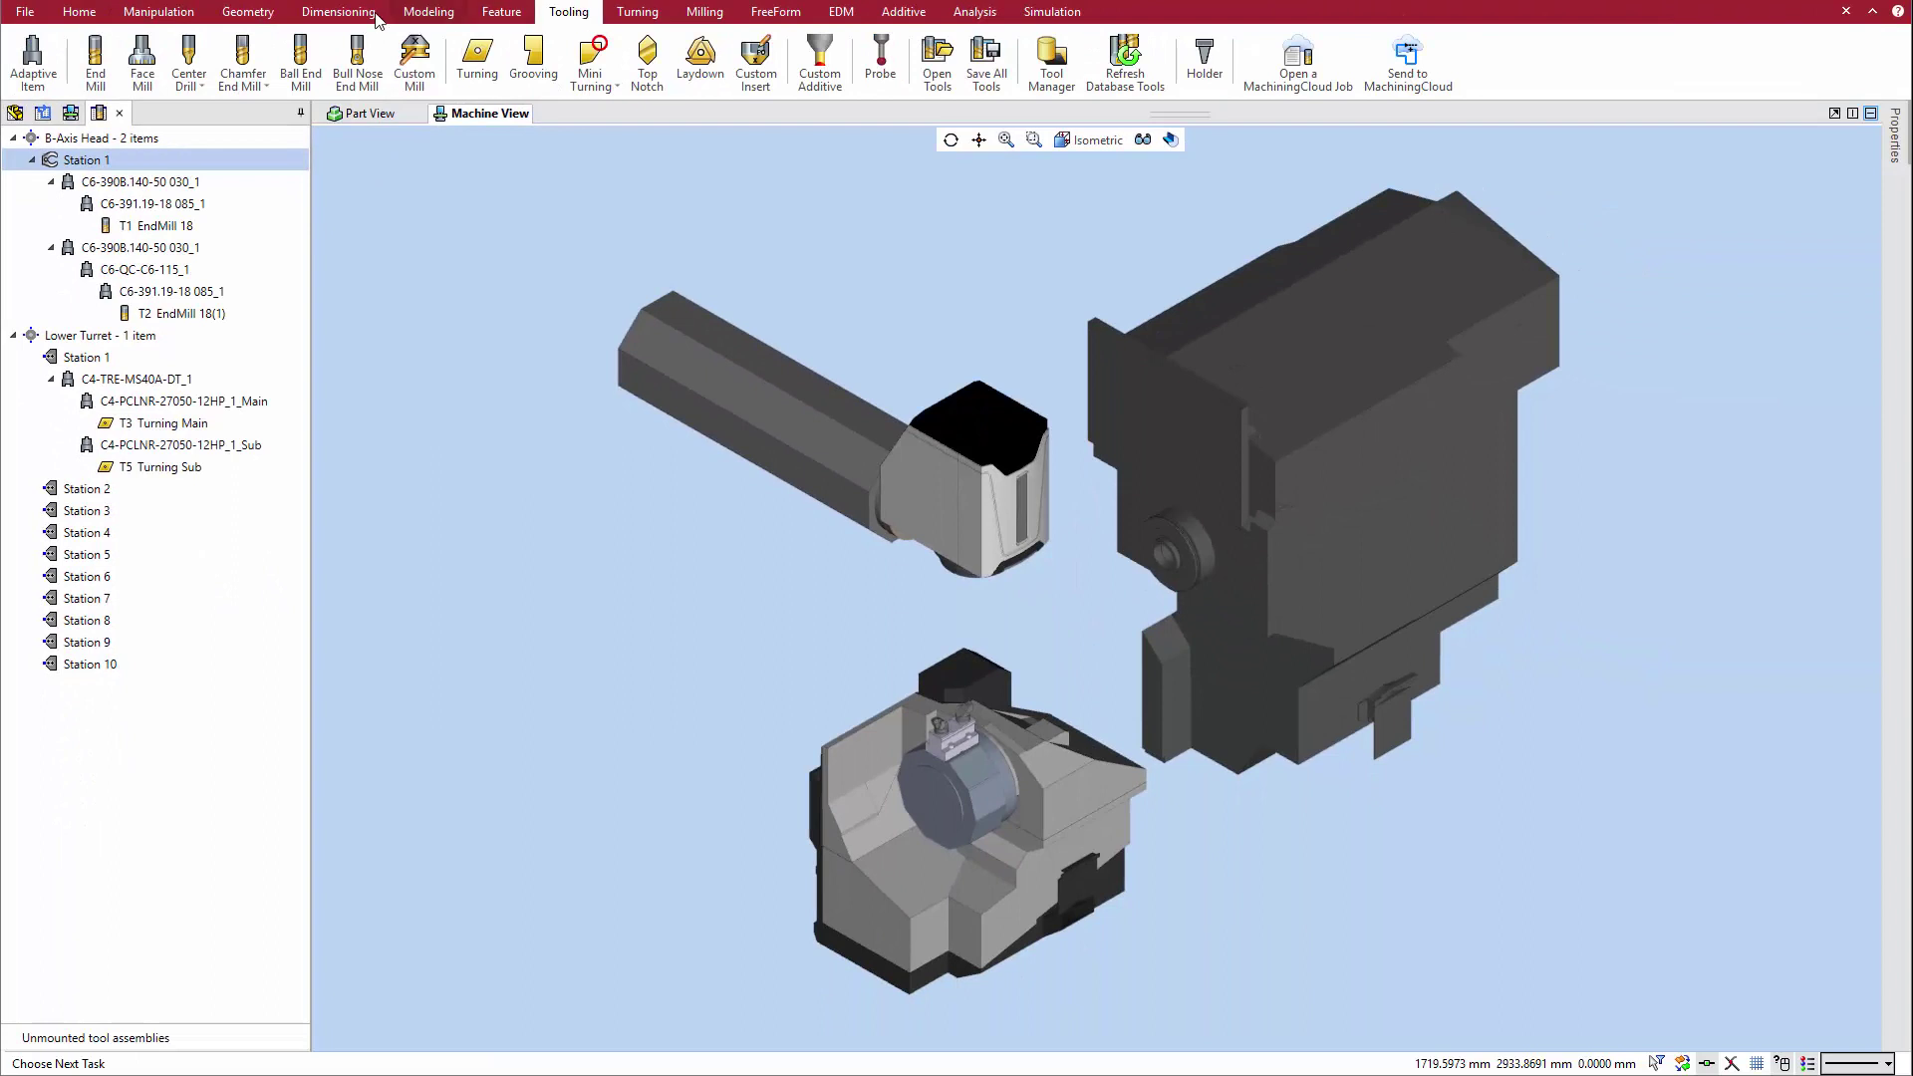
{"action": "left_click", "coordinate": [33, 59]}
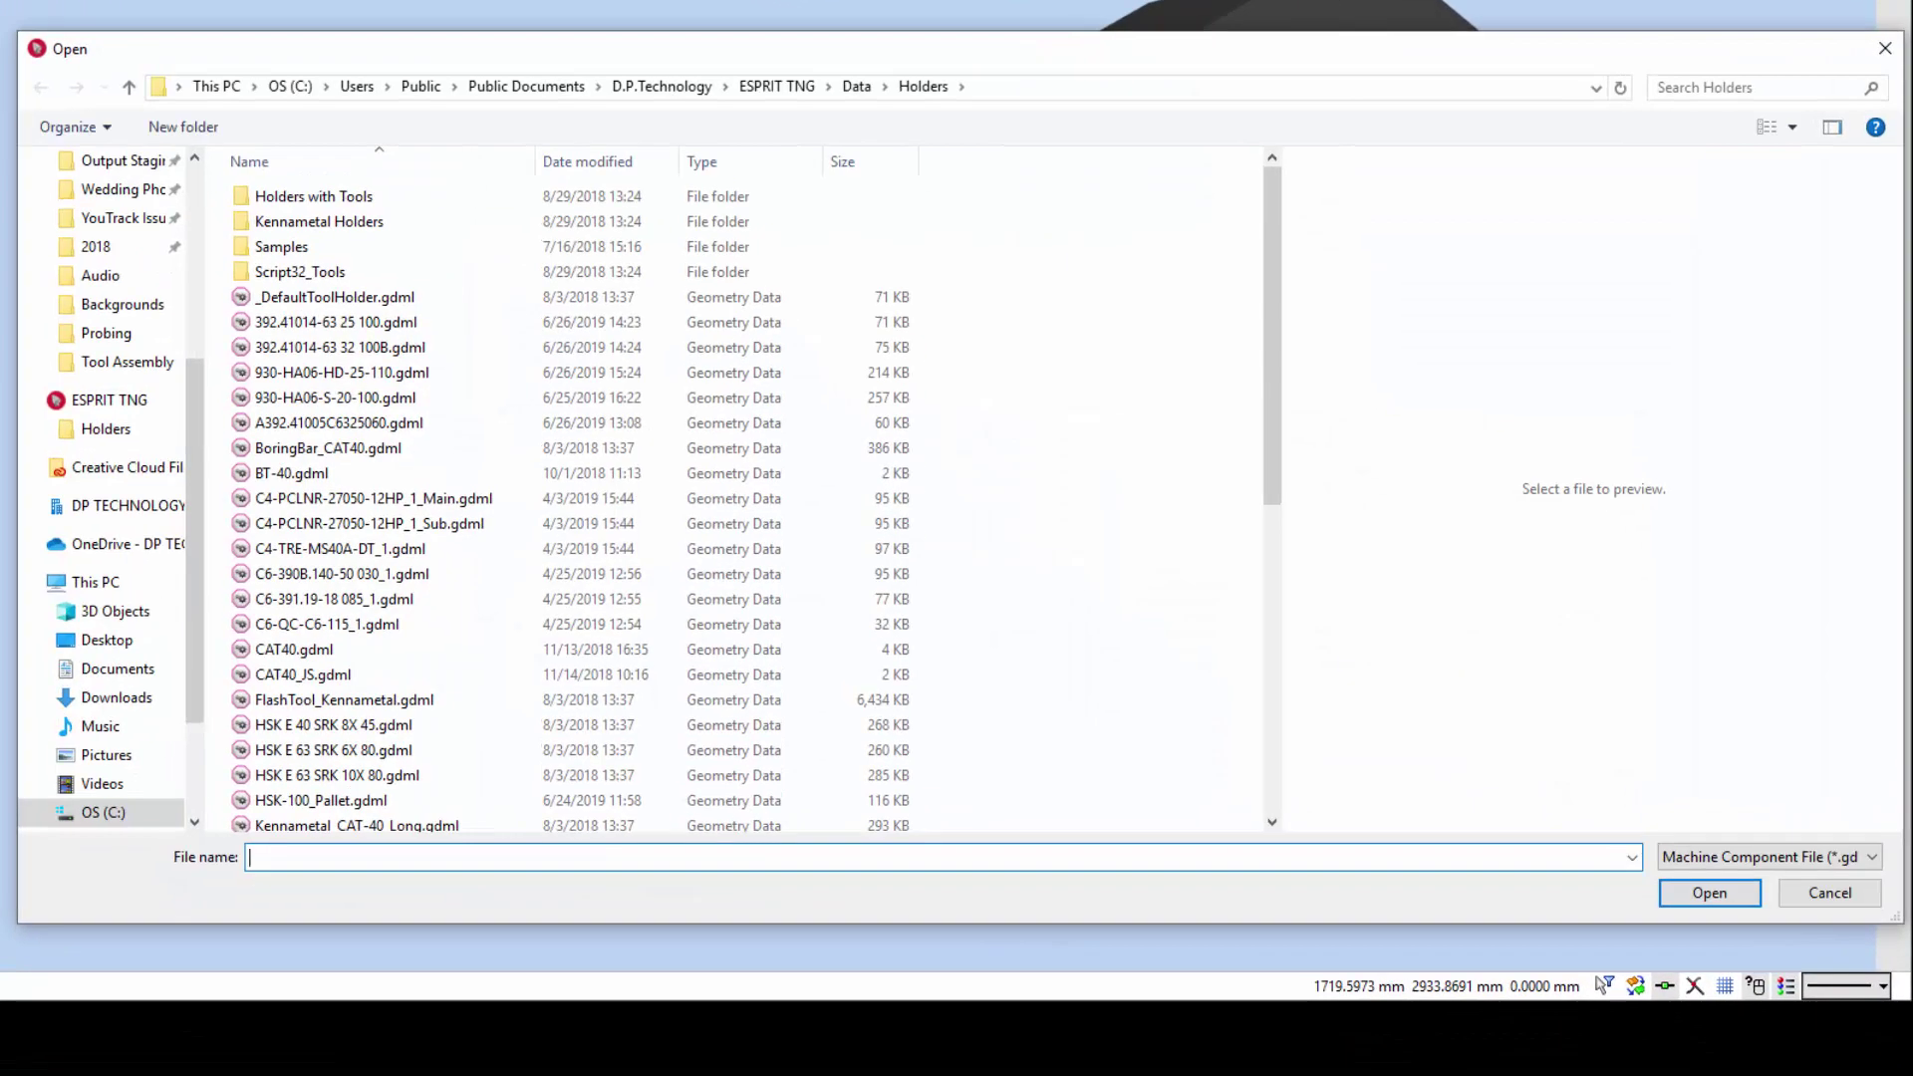
{"action": "left_click", "coordinate": [342, 575]}
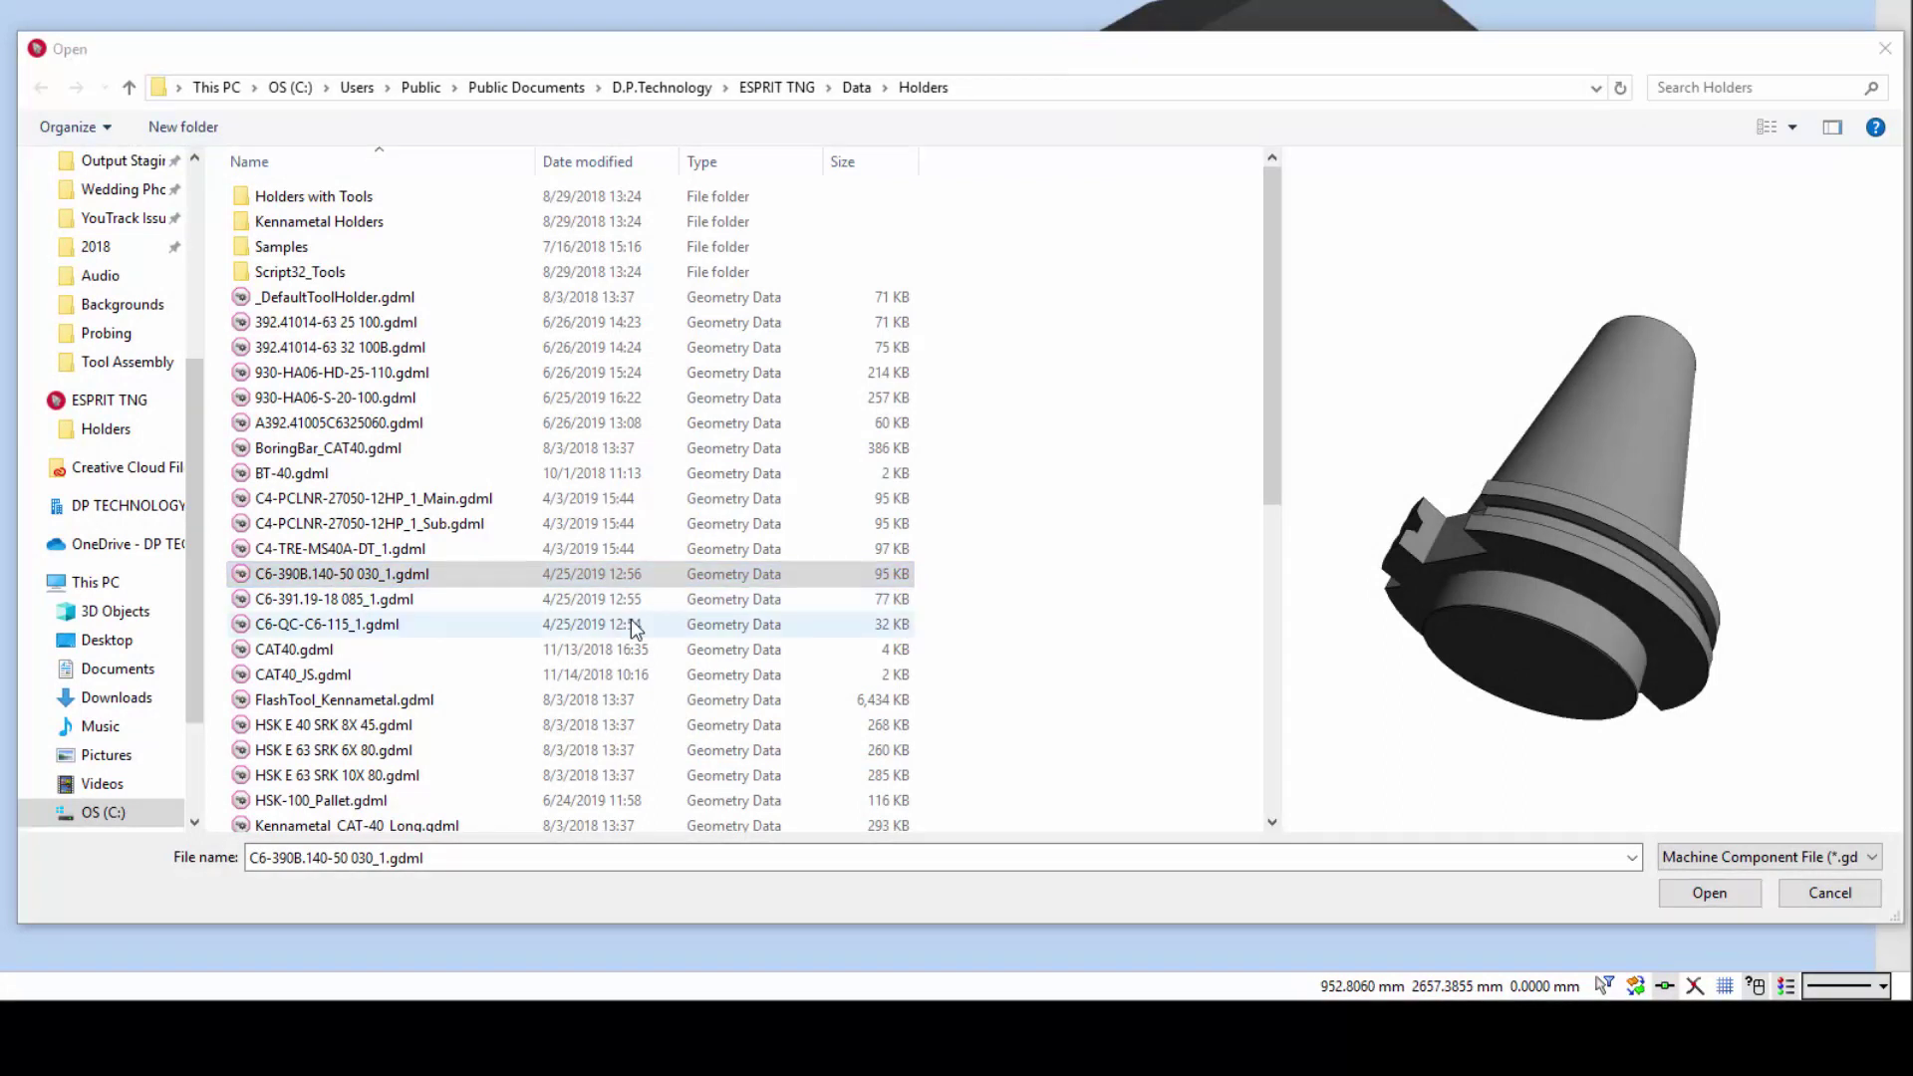
{"action": "left_click", "coordinate": [1849, 144]}
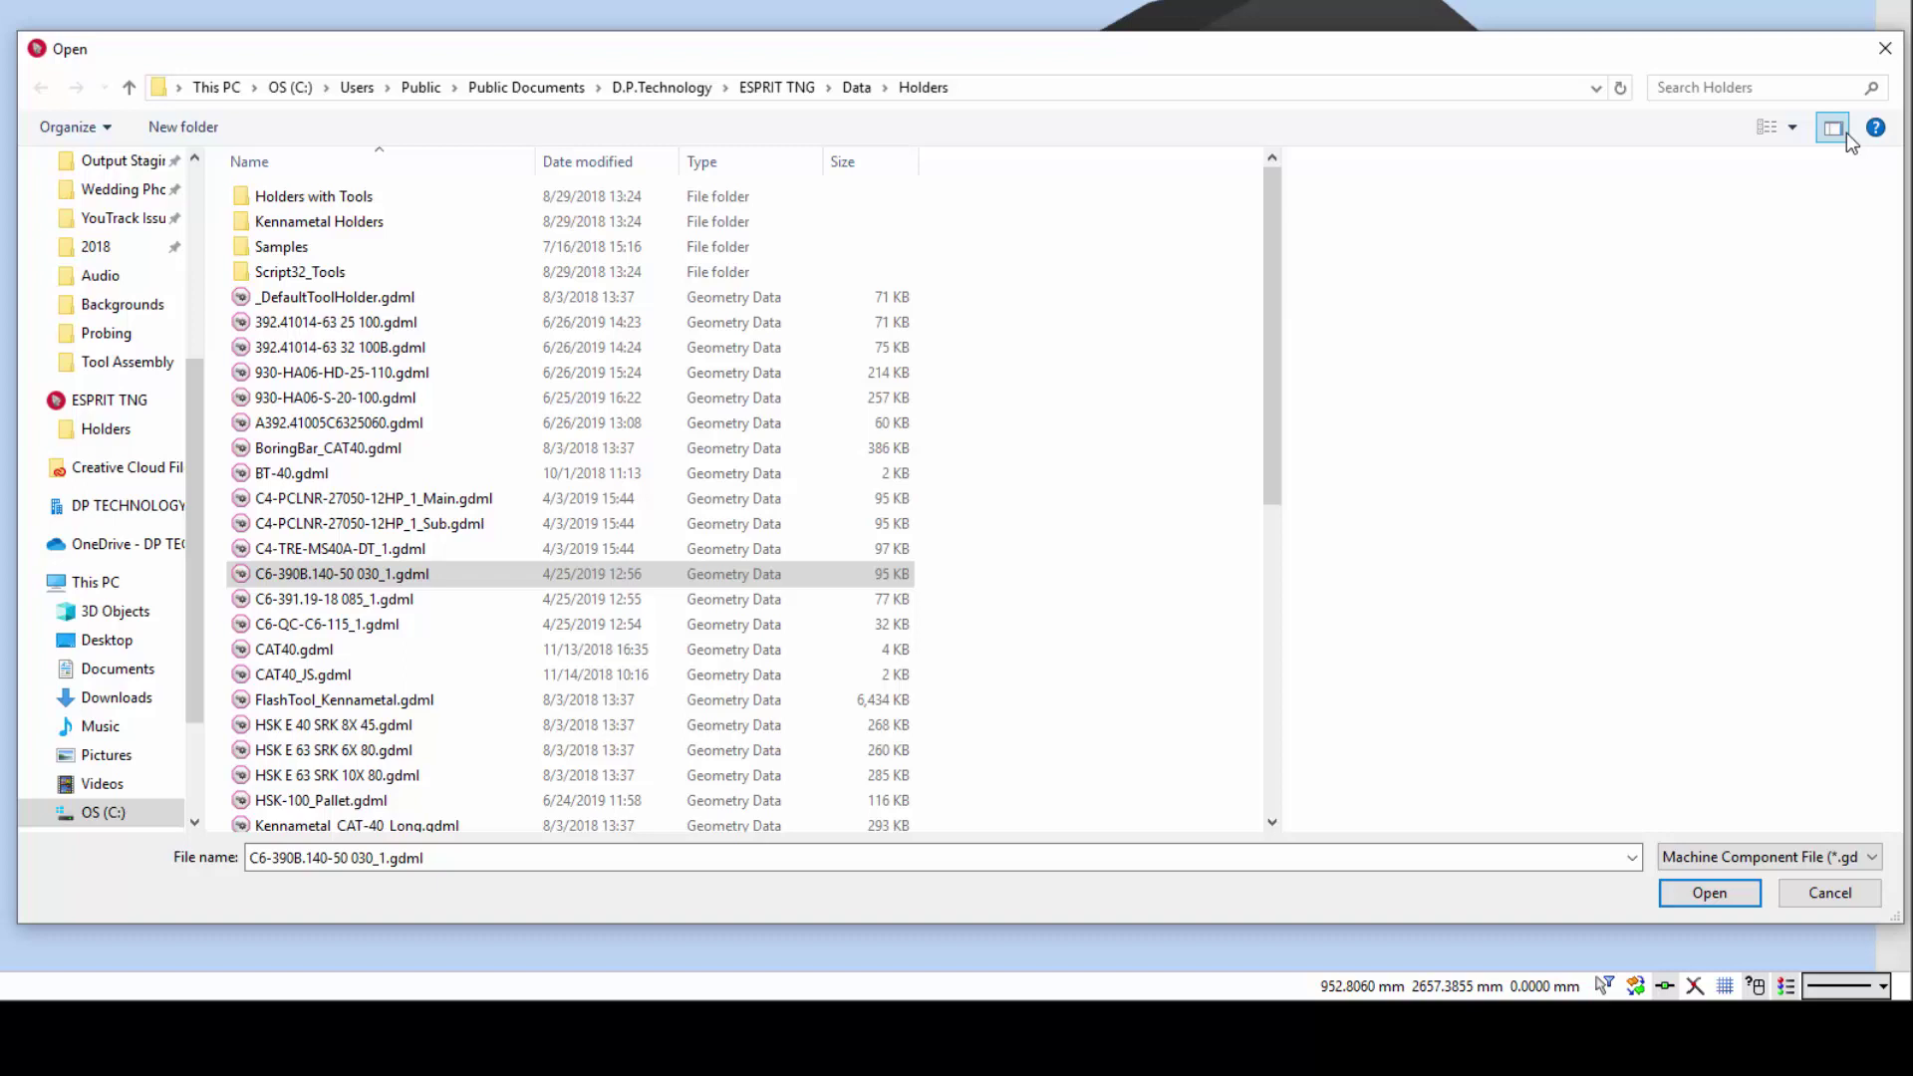
{"action": "left_click", "coordinate": [1846, 141]}
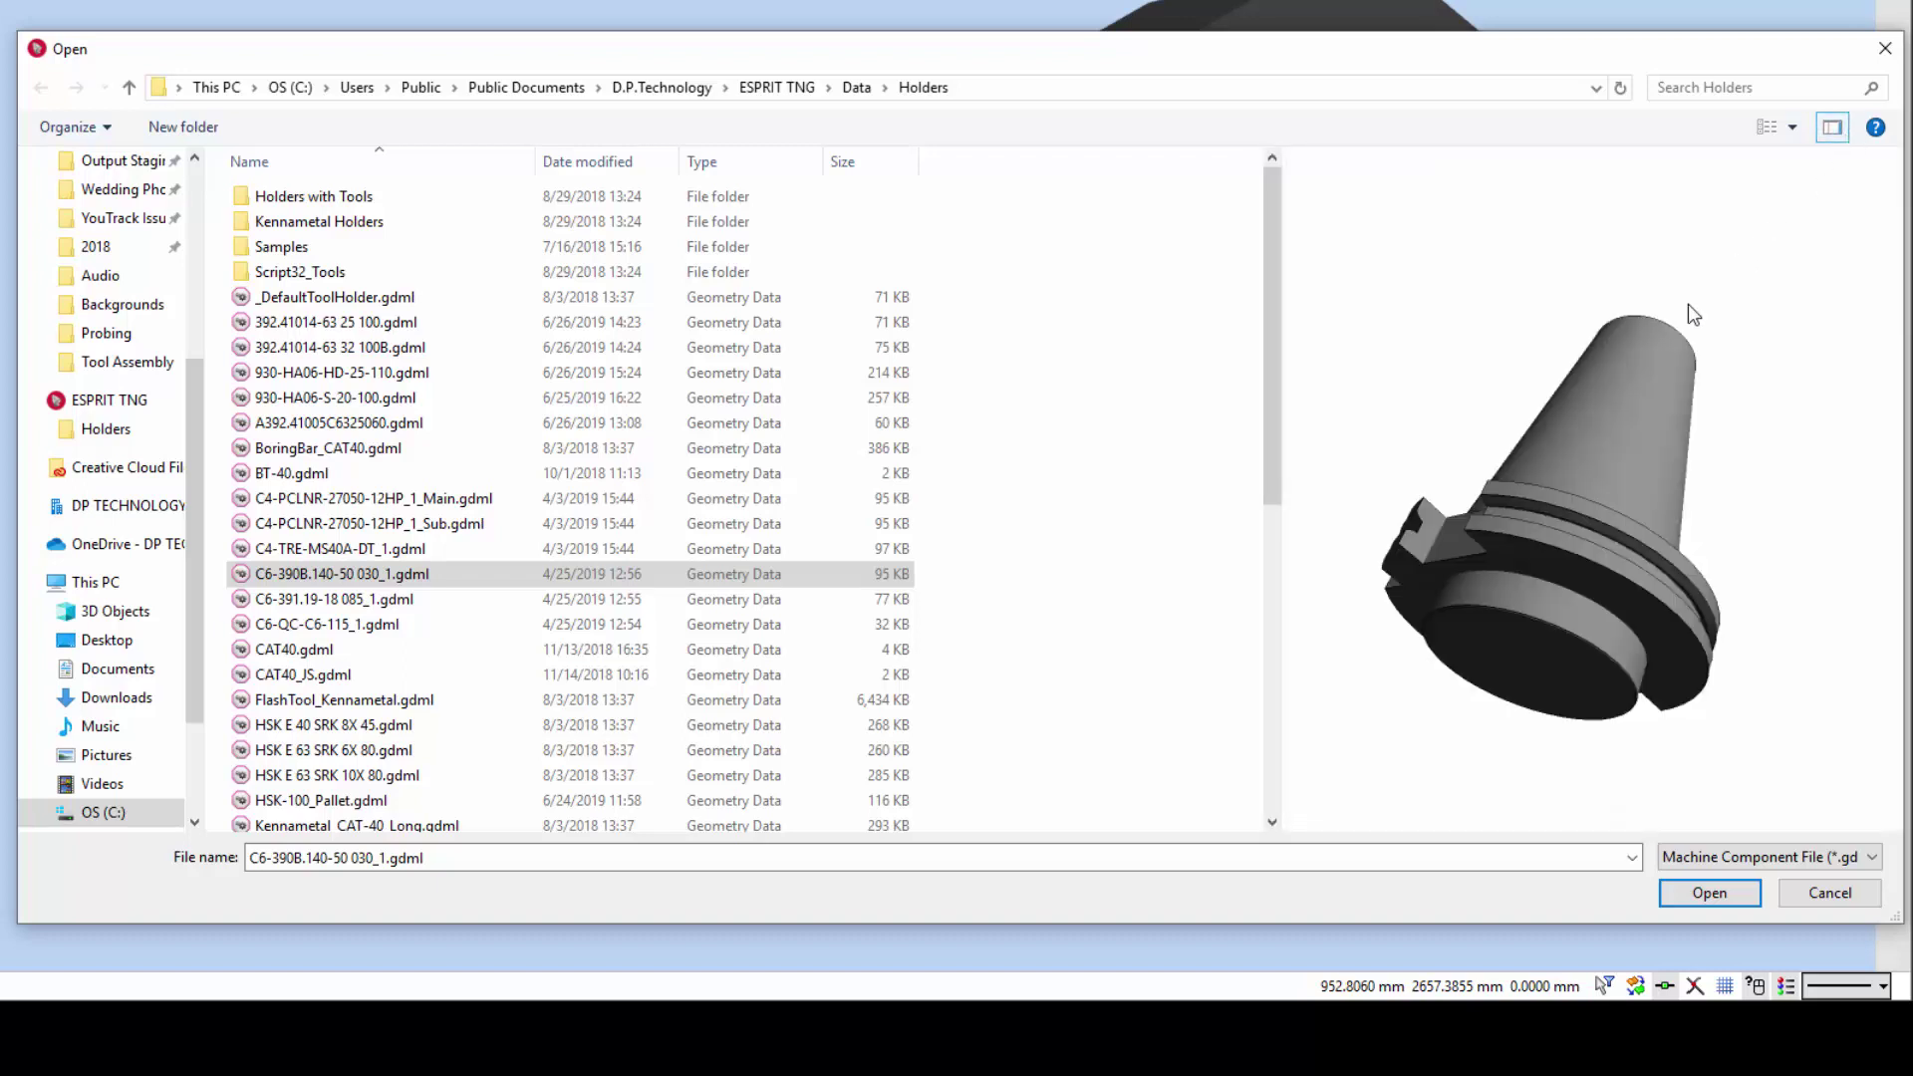
{"action": "left_click_drag", "start_coordinate": [1437, 369], "coordinate": [1573, 549]}
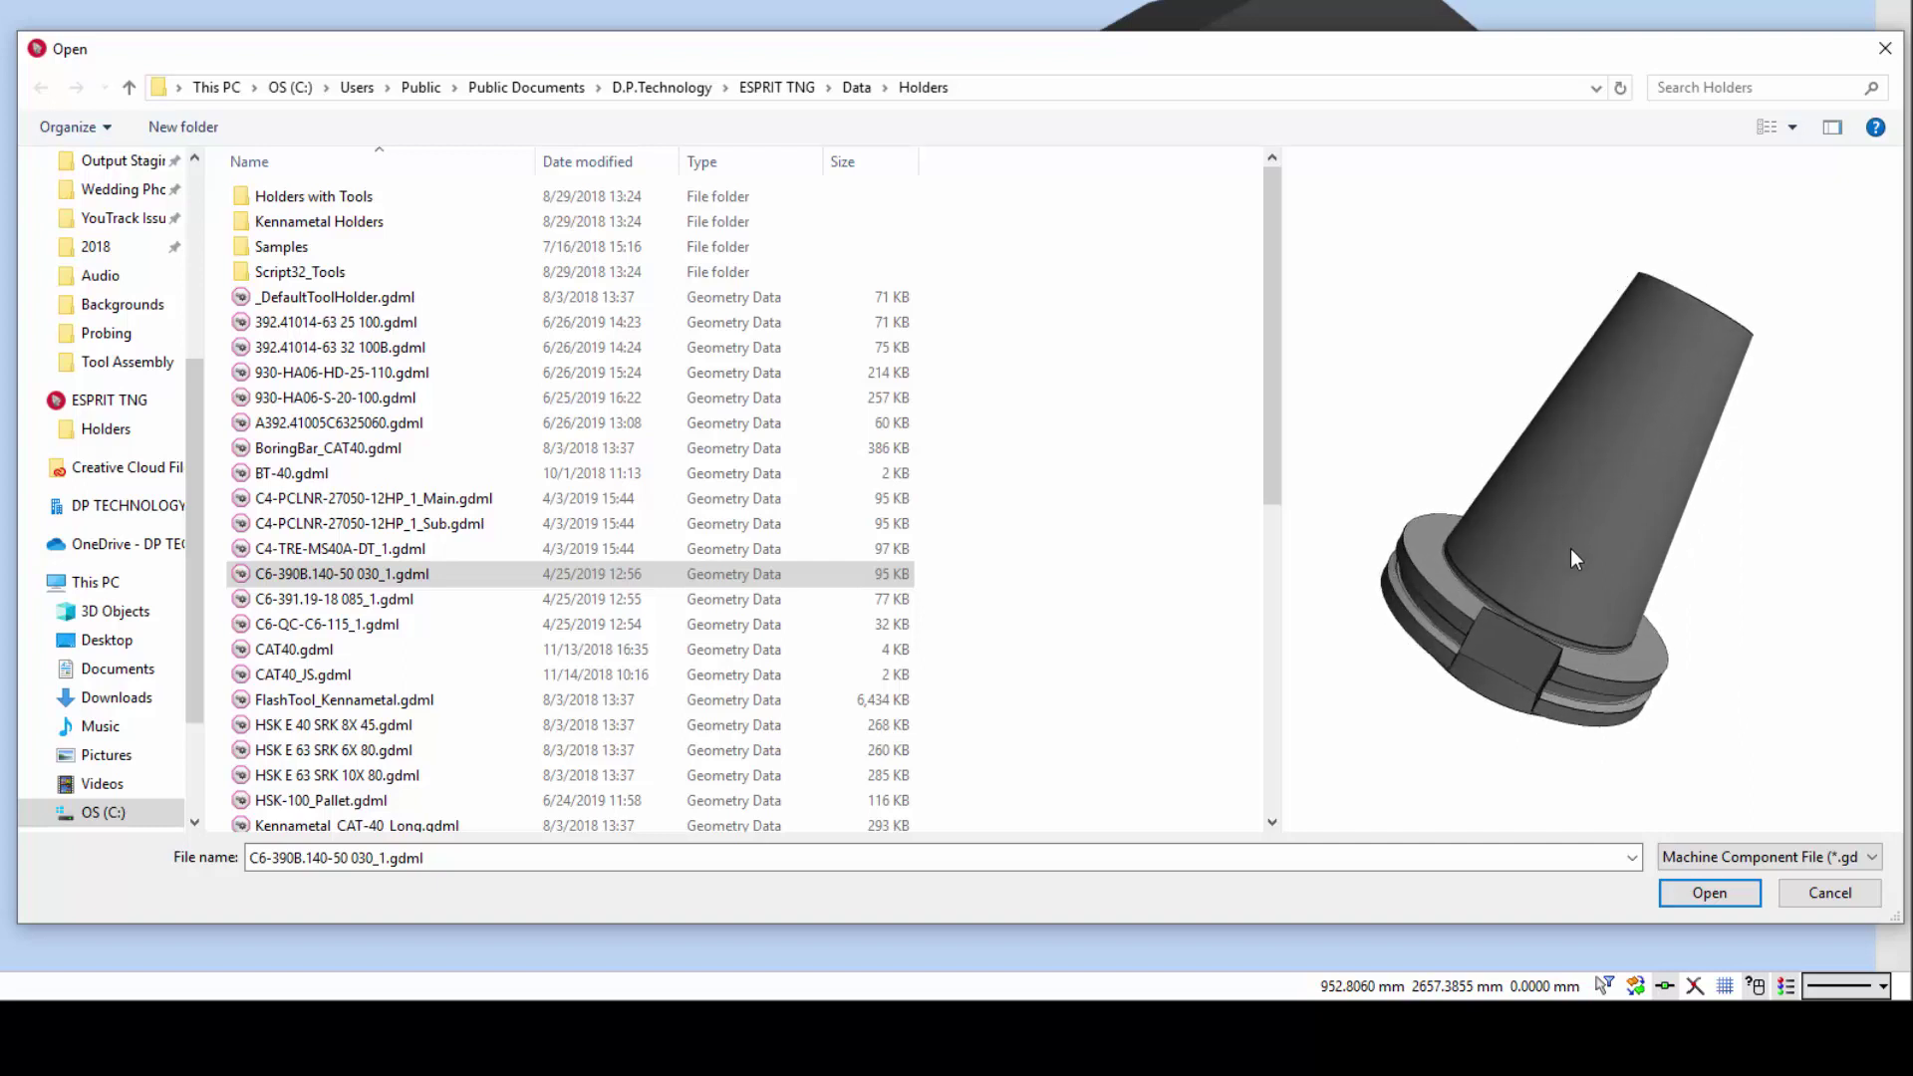
{"action": "left_click", "coordinate": [1699, 890]}
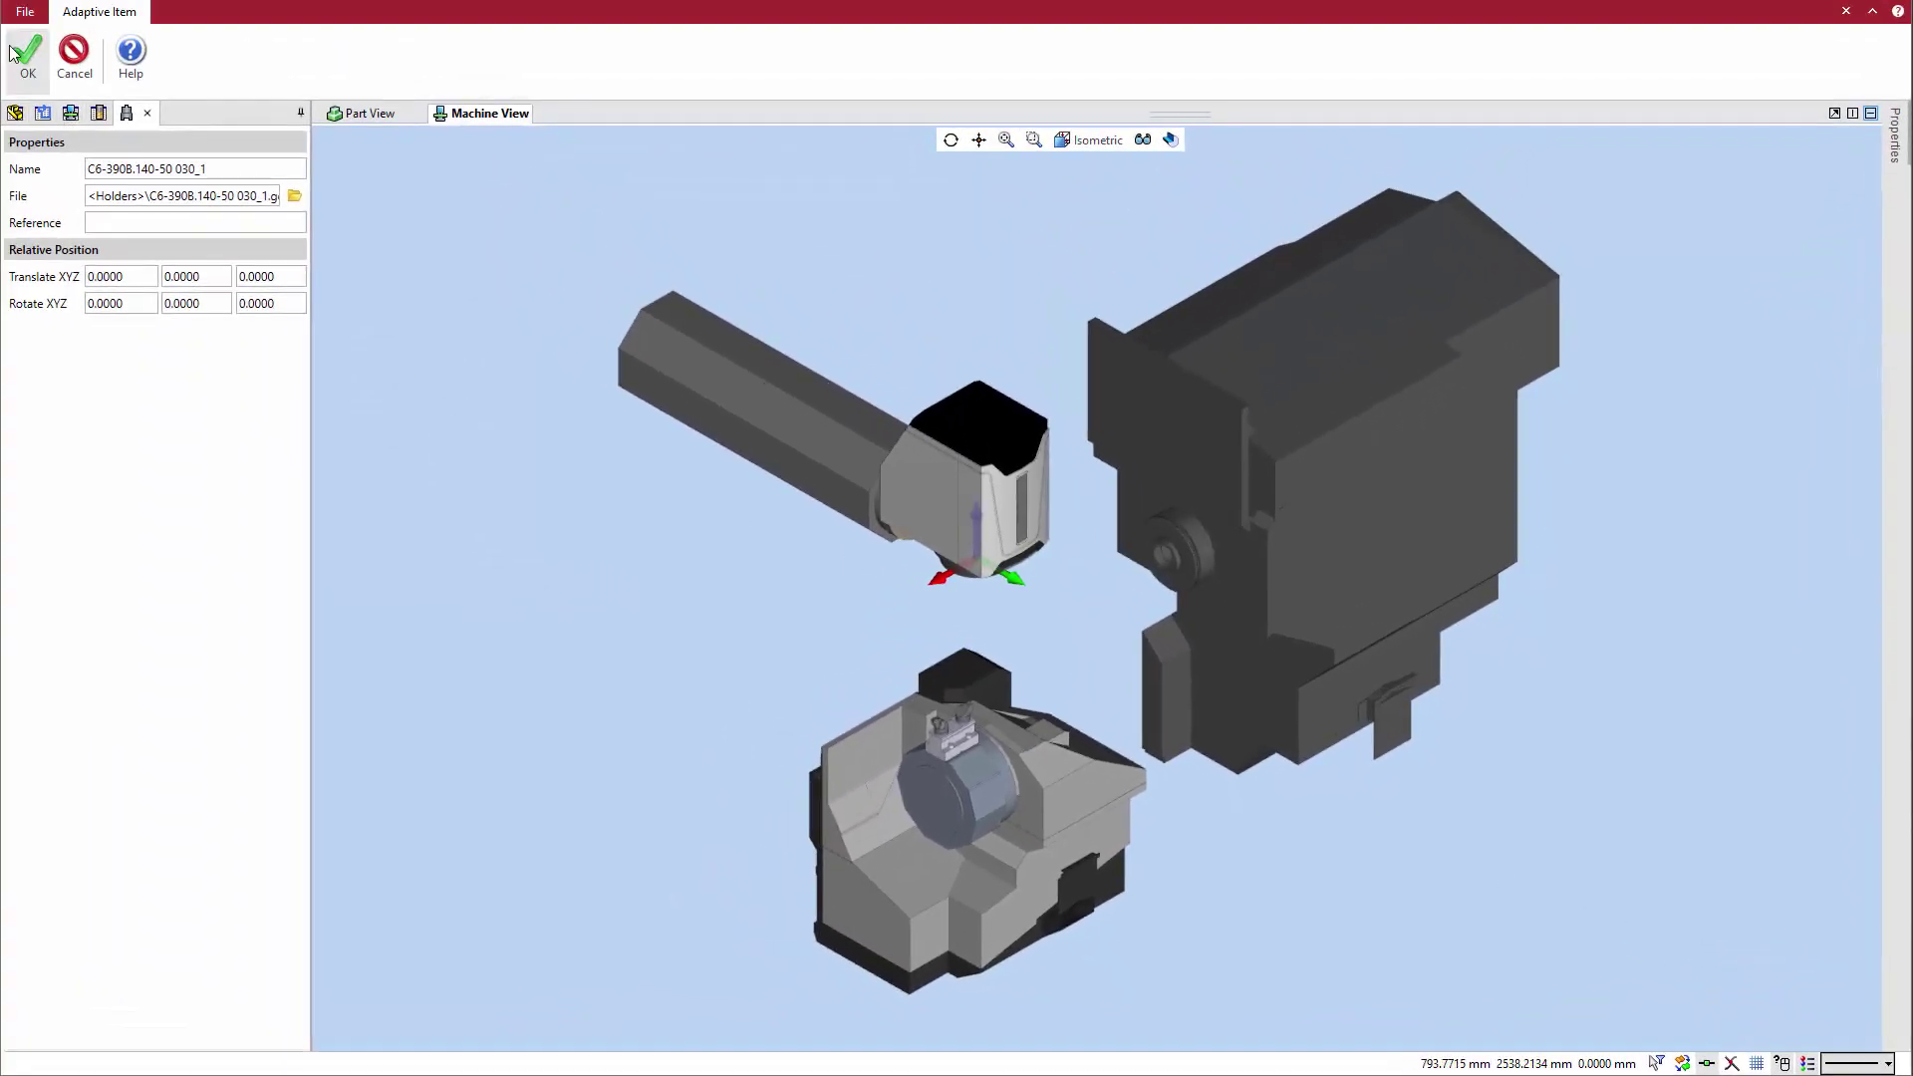
{"action": "left_click", "coordinate": [16, 55]}
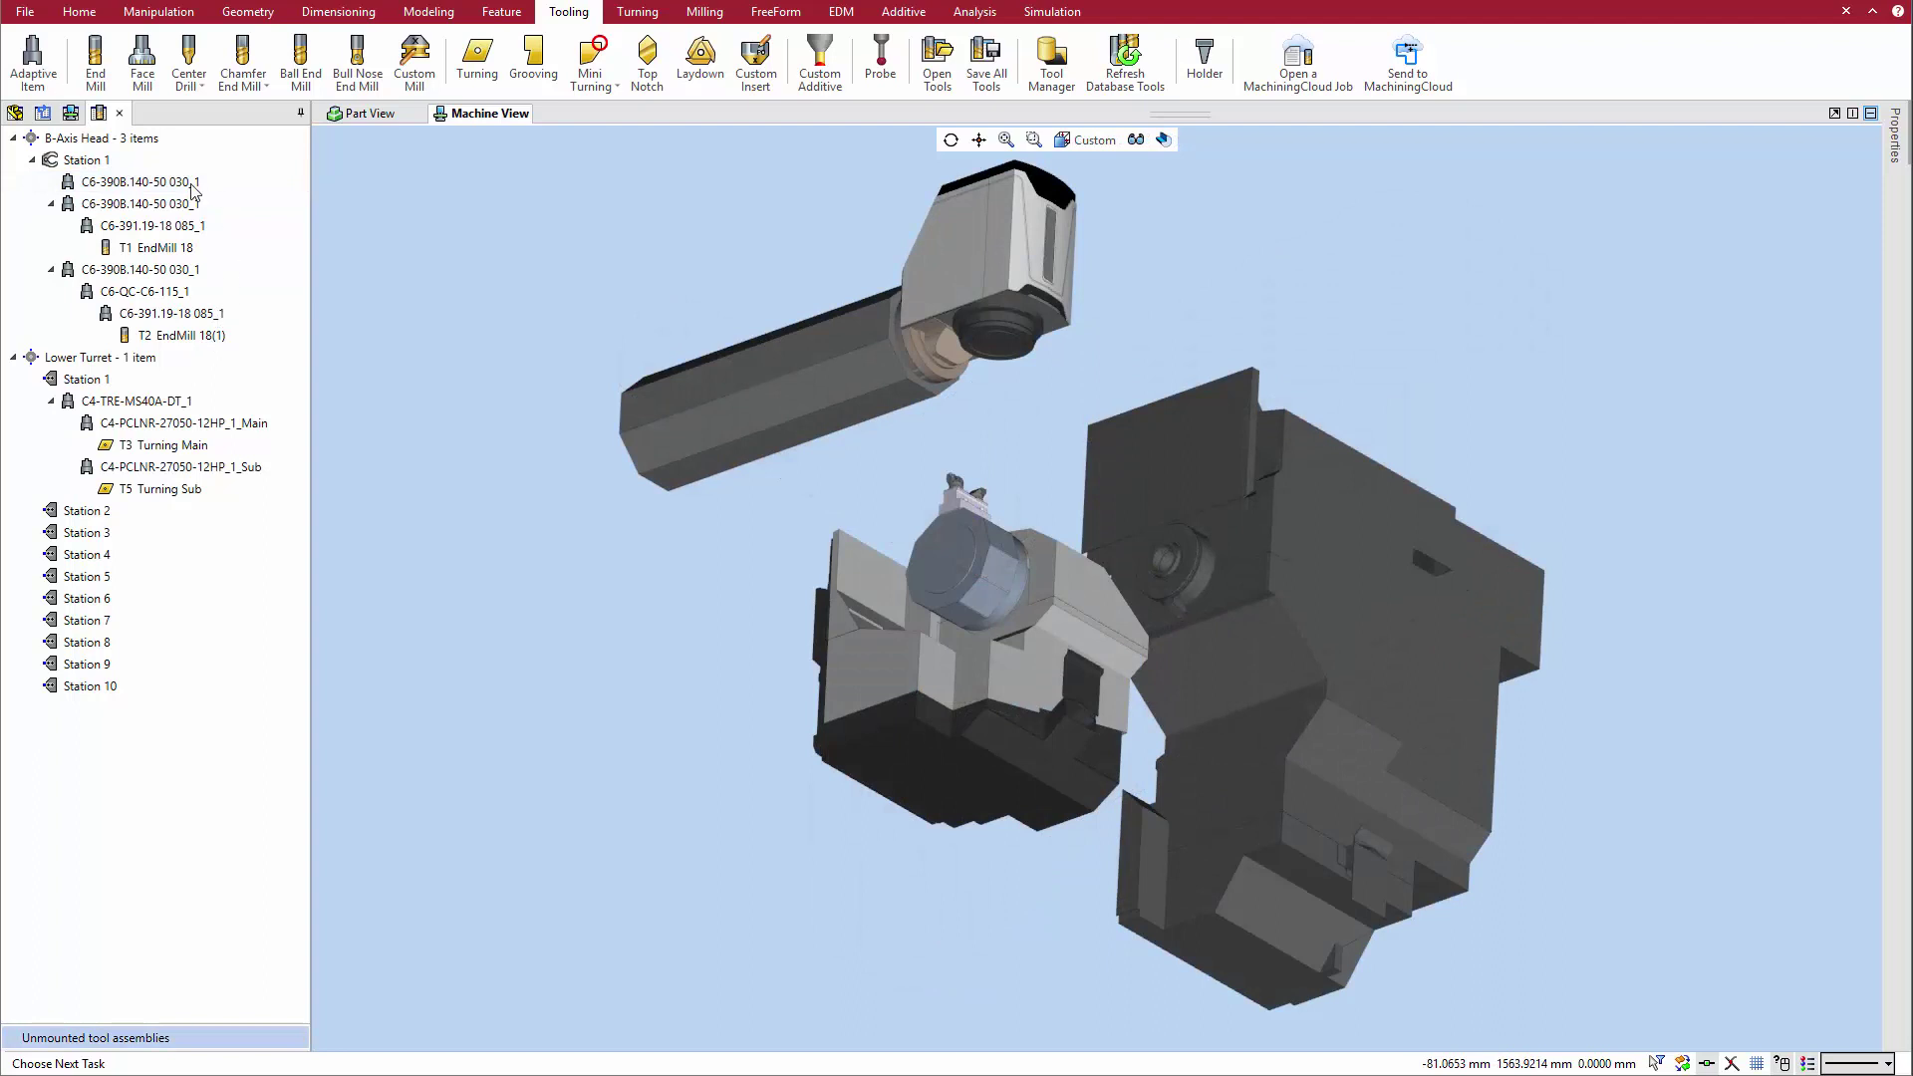
Attach the adaptive item C6-391.19-18 085_1.gdml to the newly mounted C6-390B.140-50 030_1 holder
{"action": "left_click", "coordinate": [193, 185]}
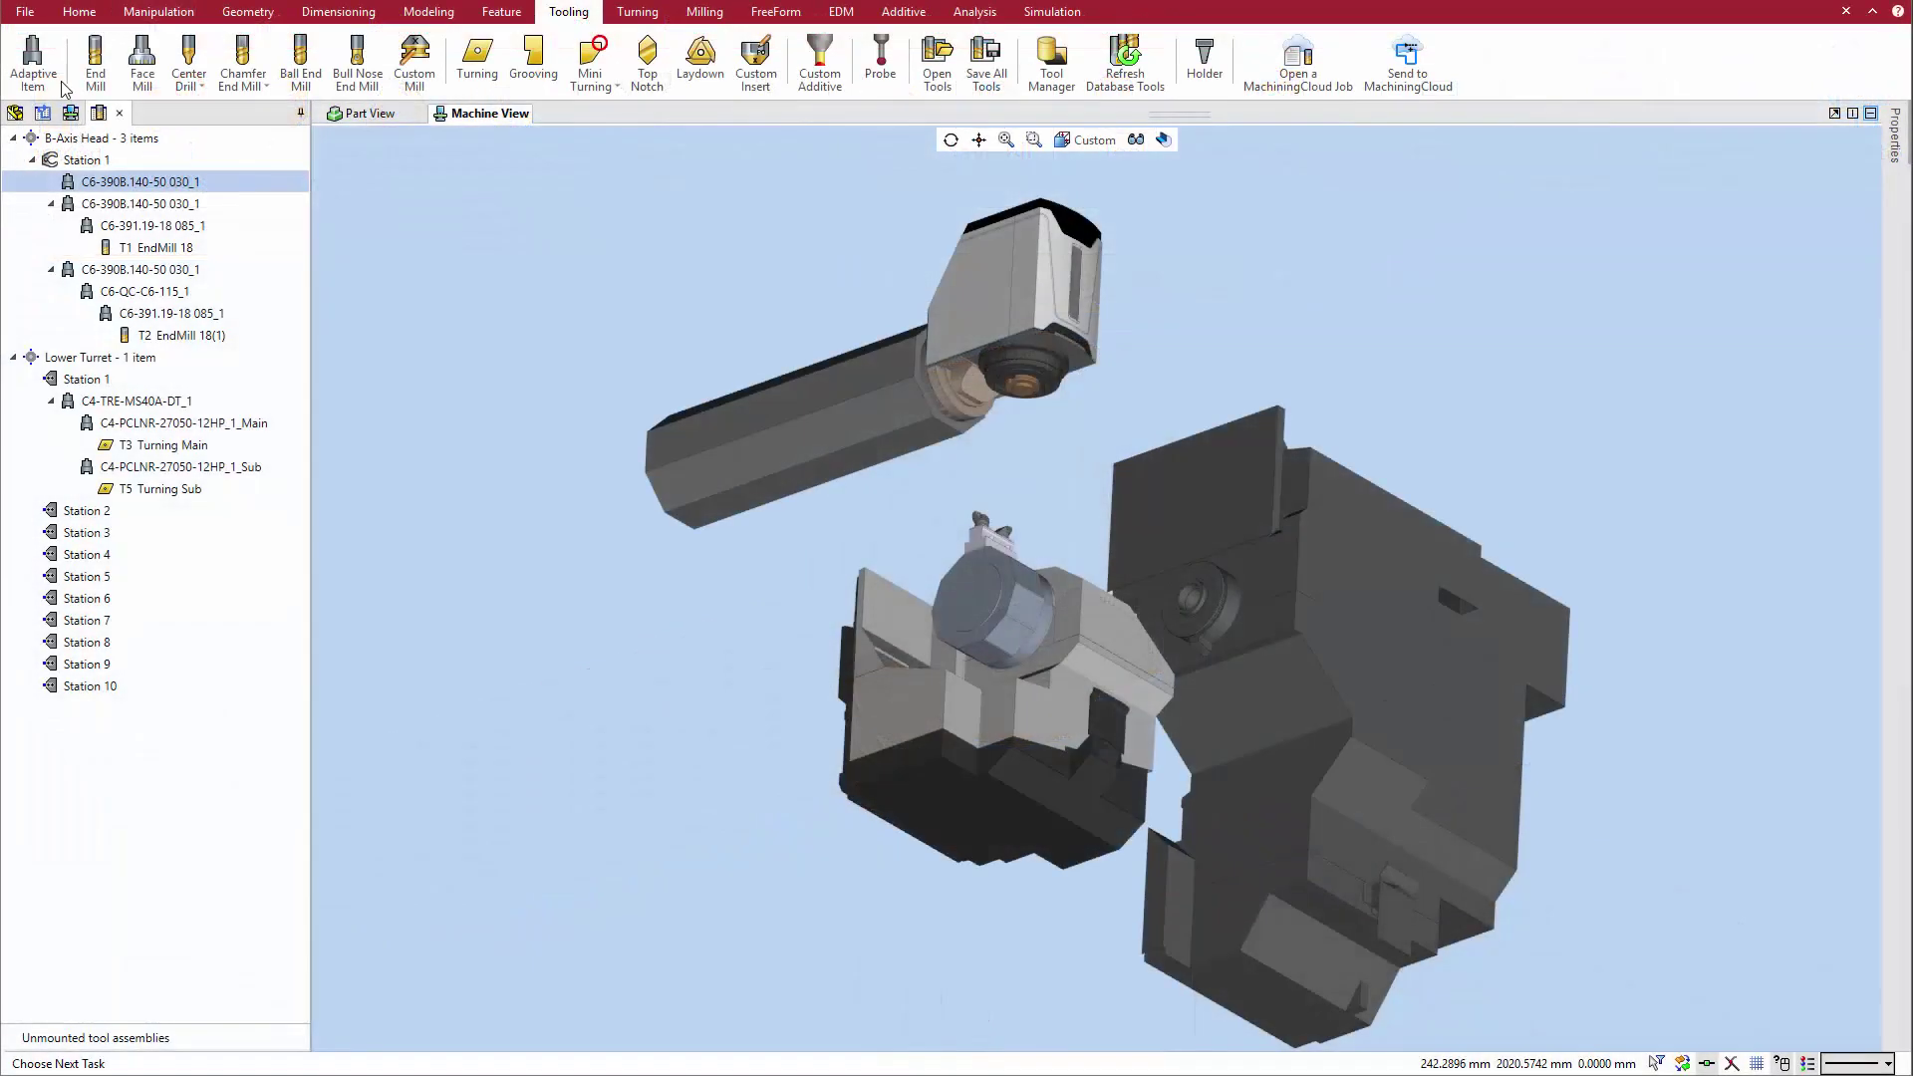
{"action": "left_click", "coordinate": [33, 64]}
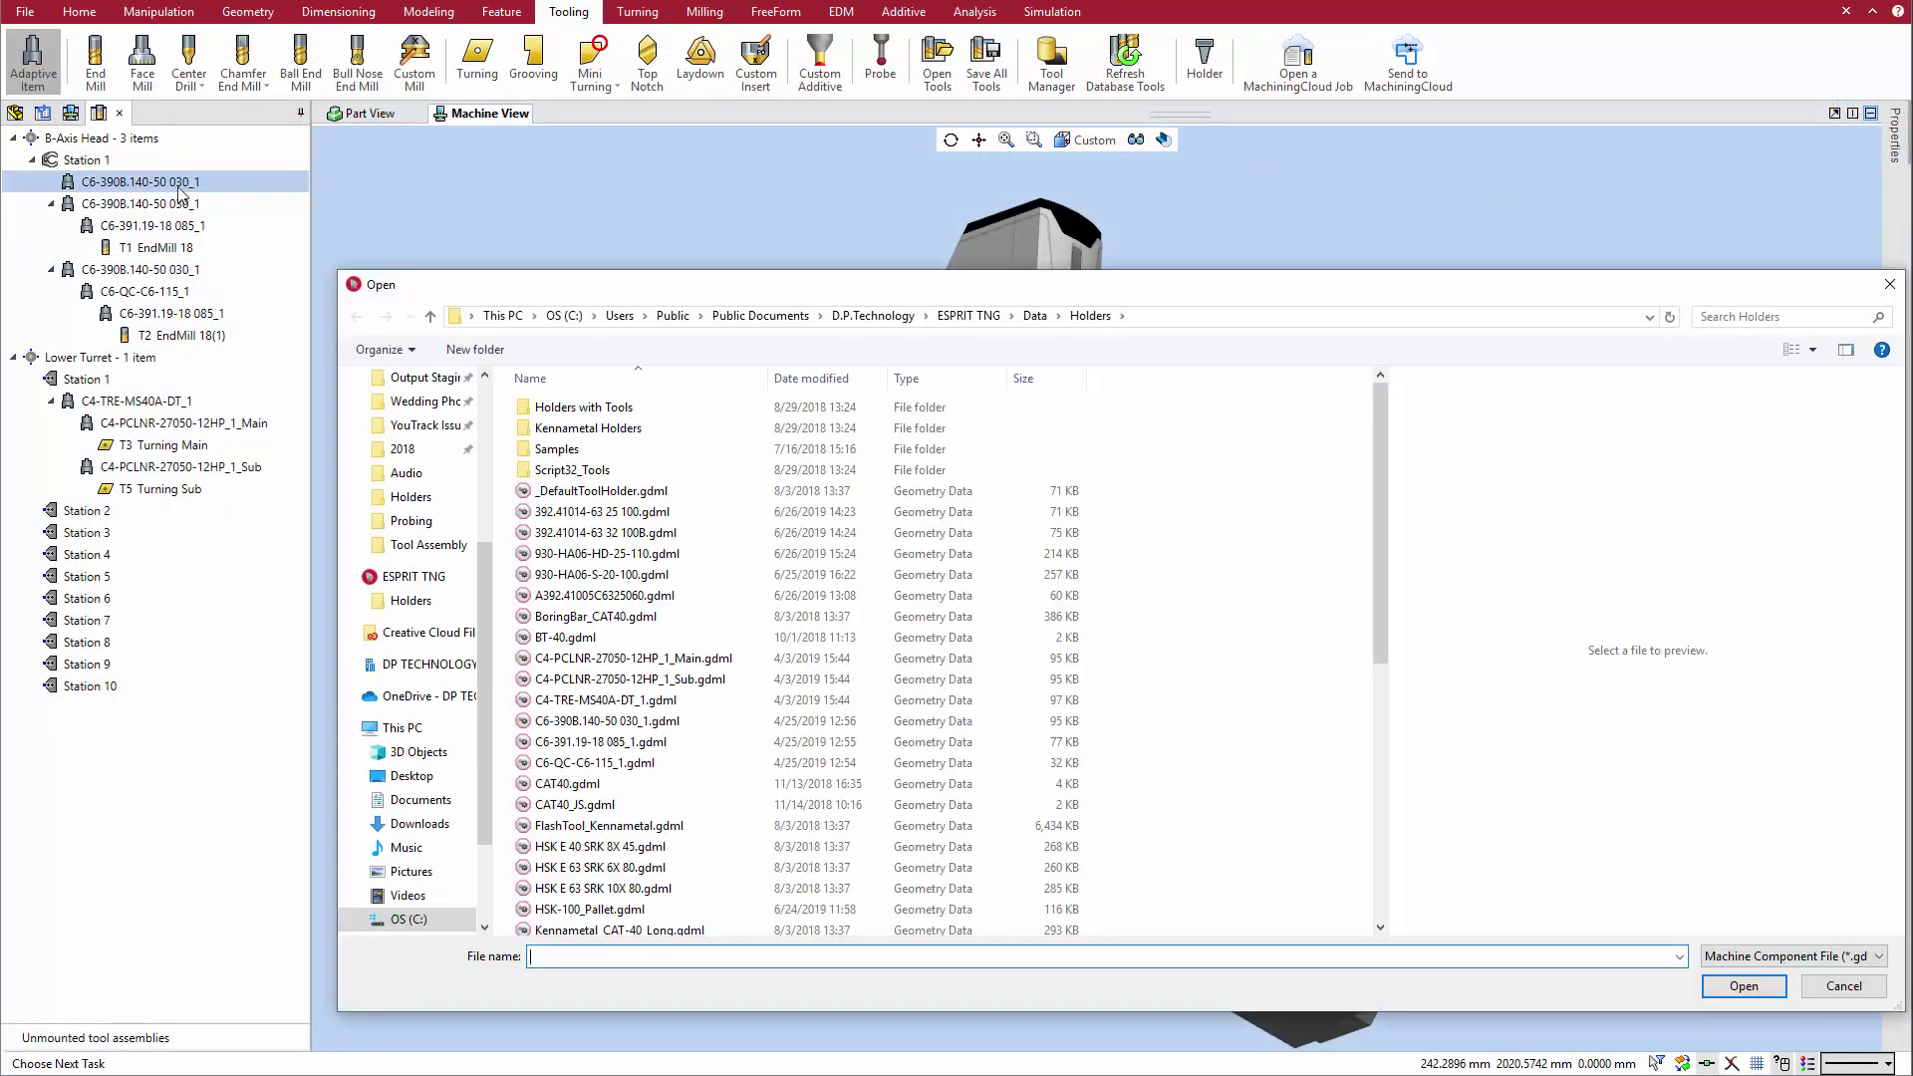
{"action": "left_click", "coordinate": [588, 748]}
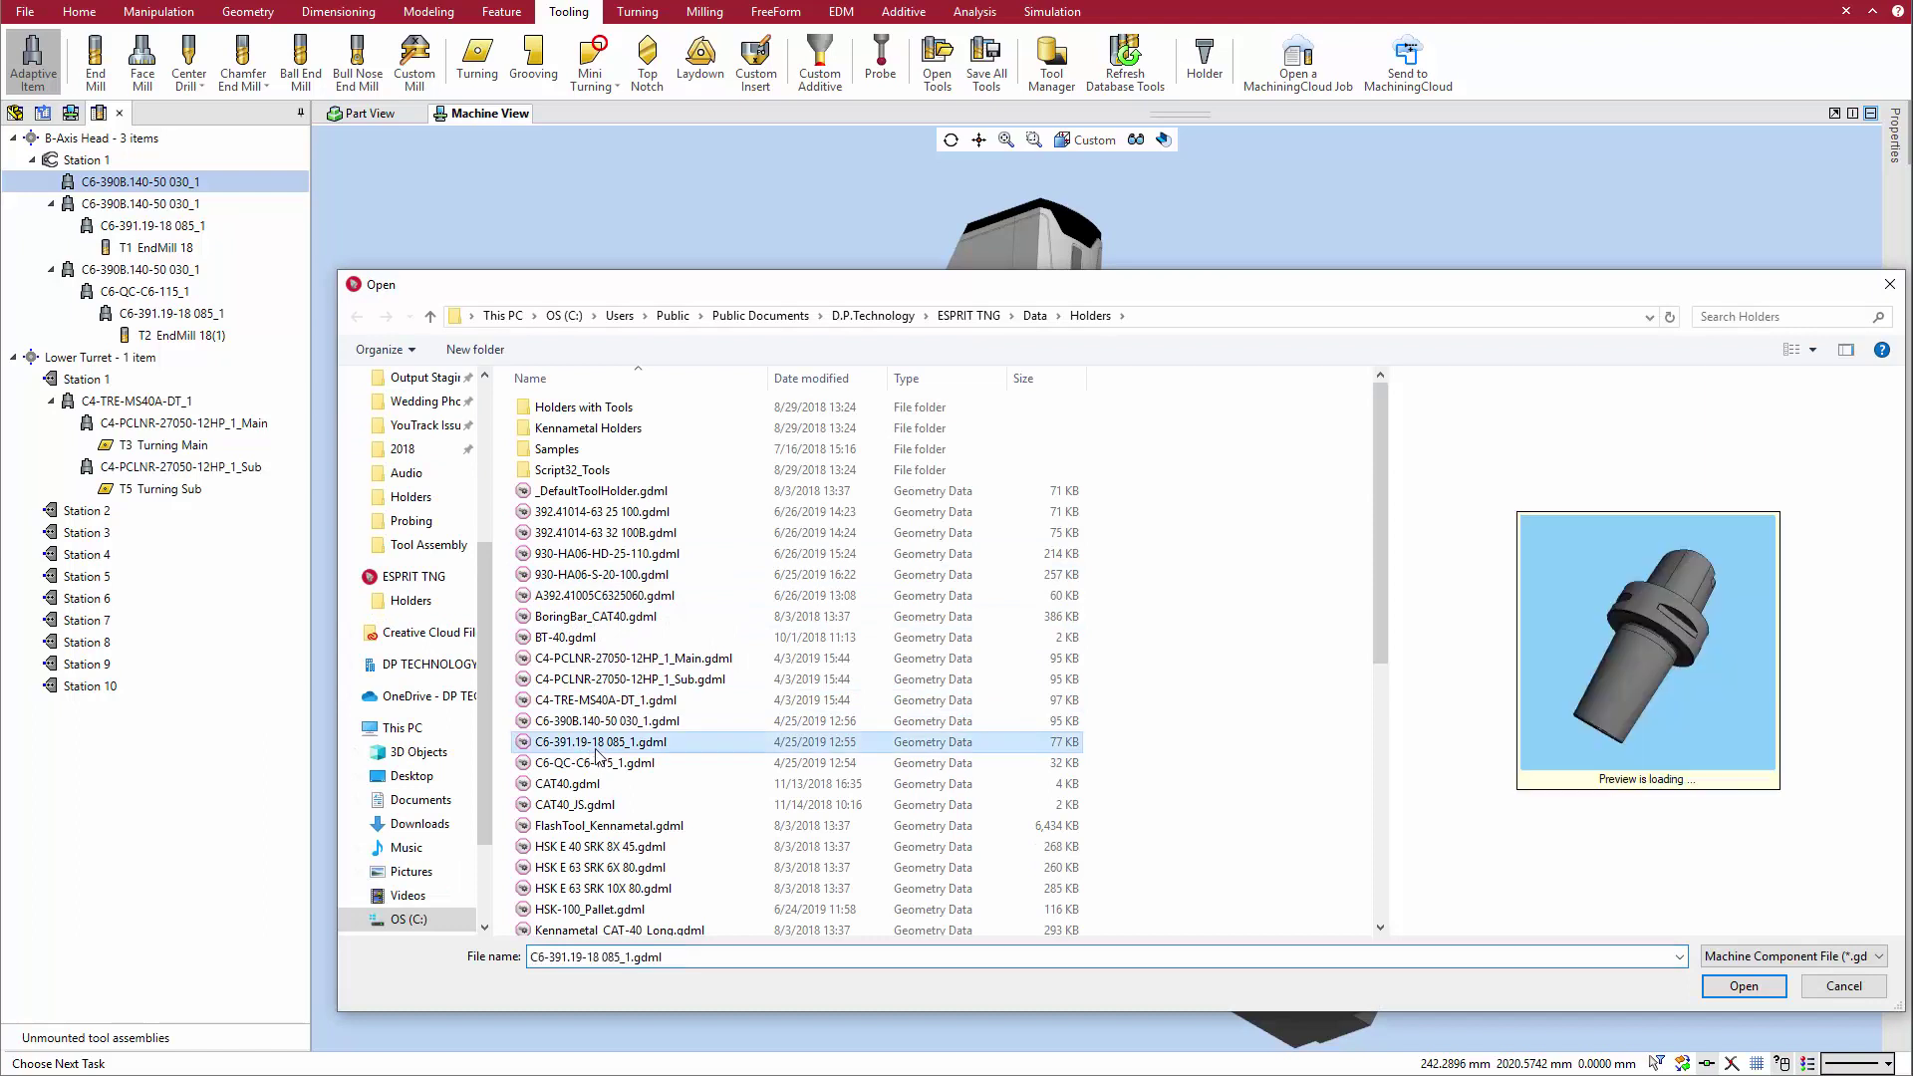
{"action": "left_click", "coordinate": [1746, 987]}
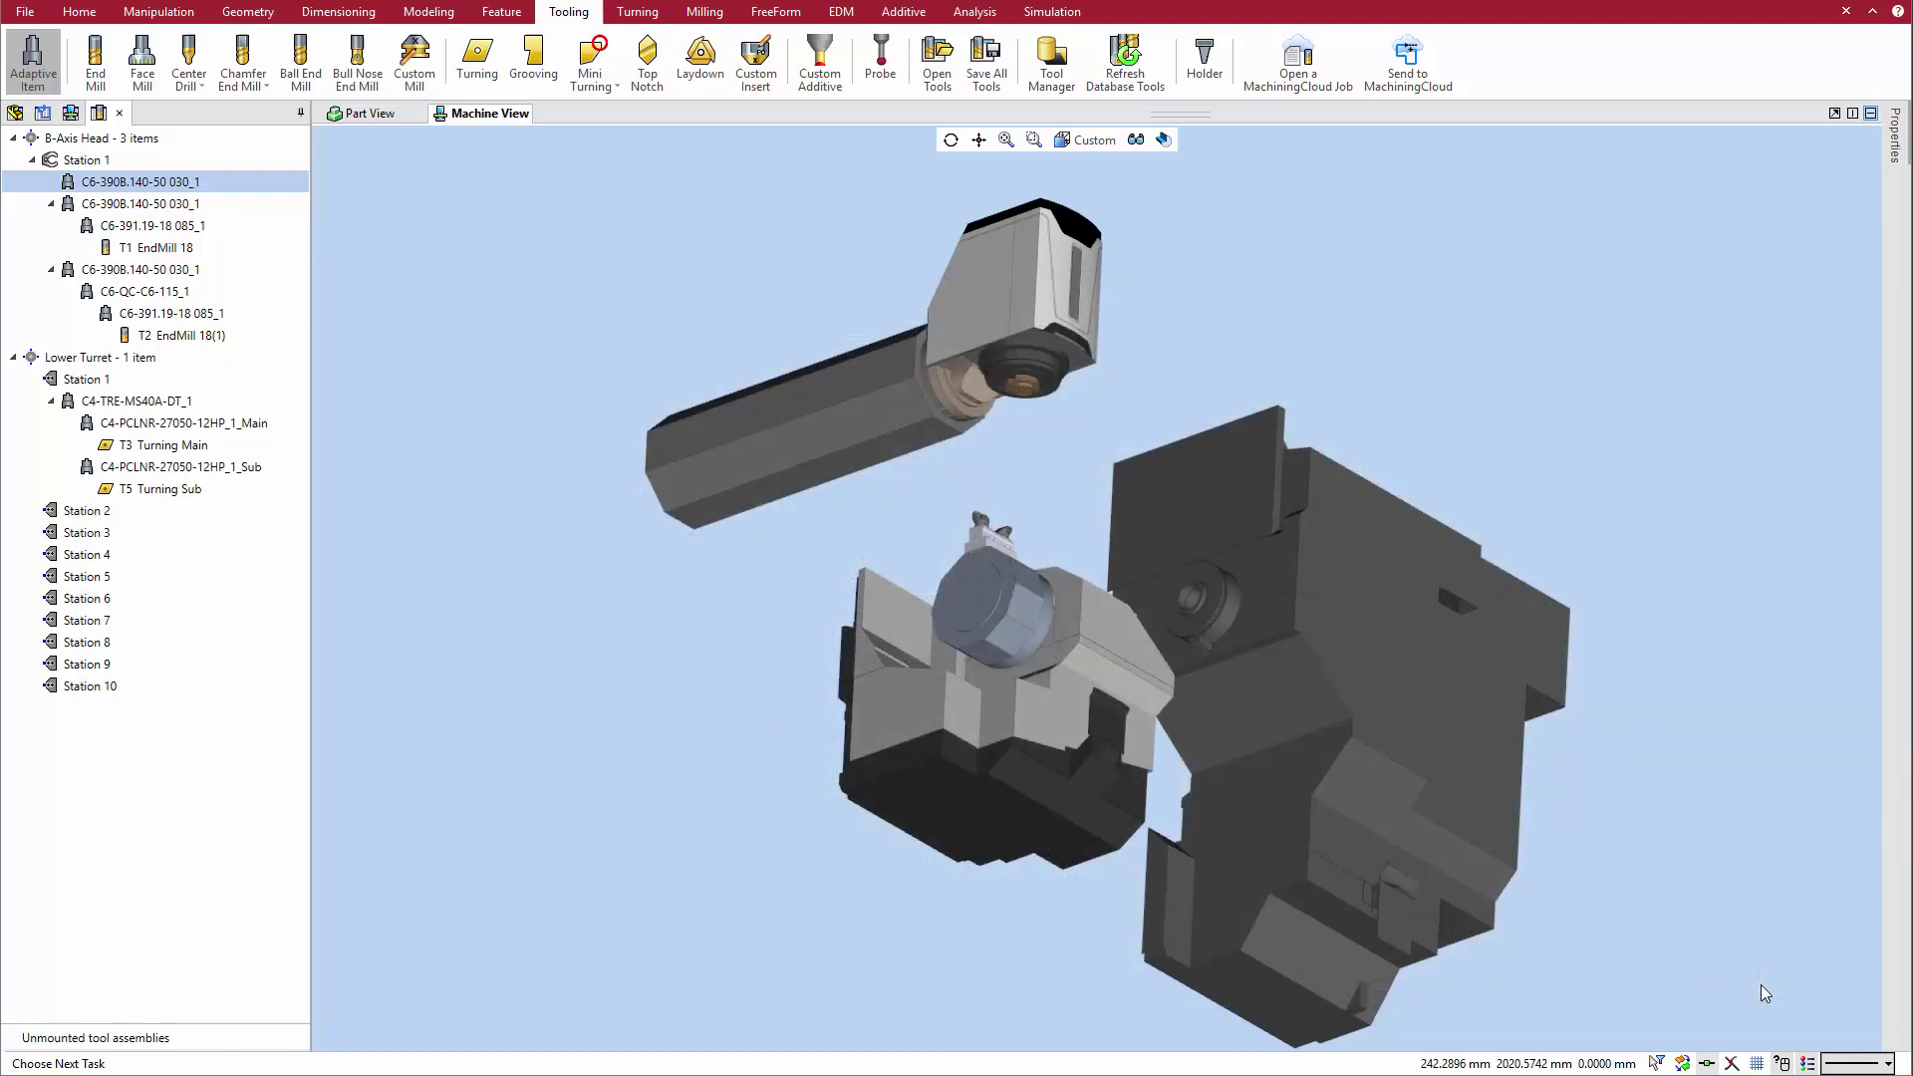
{"action": "scroll", "coordinate": [1037, 429], "scroll_direction": "up", "scroll_amount": 5}
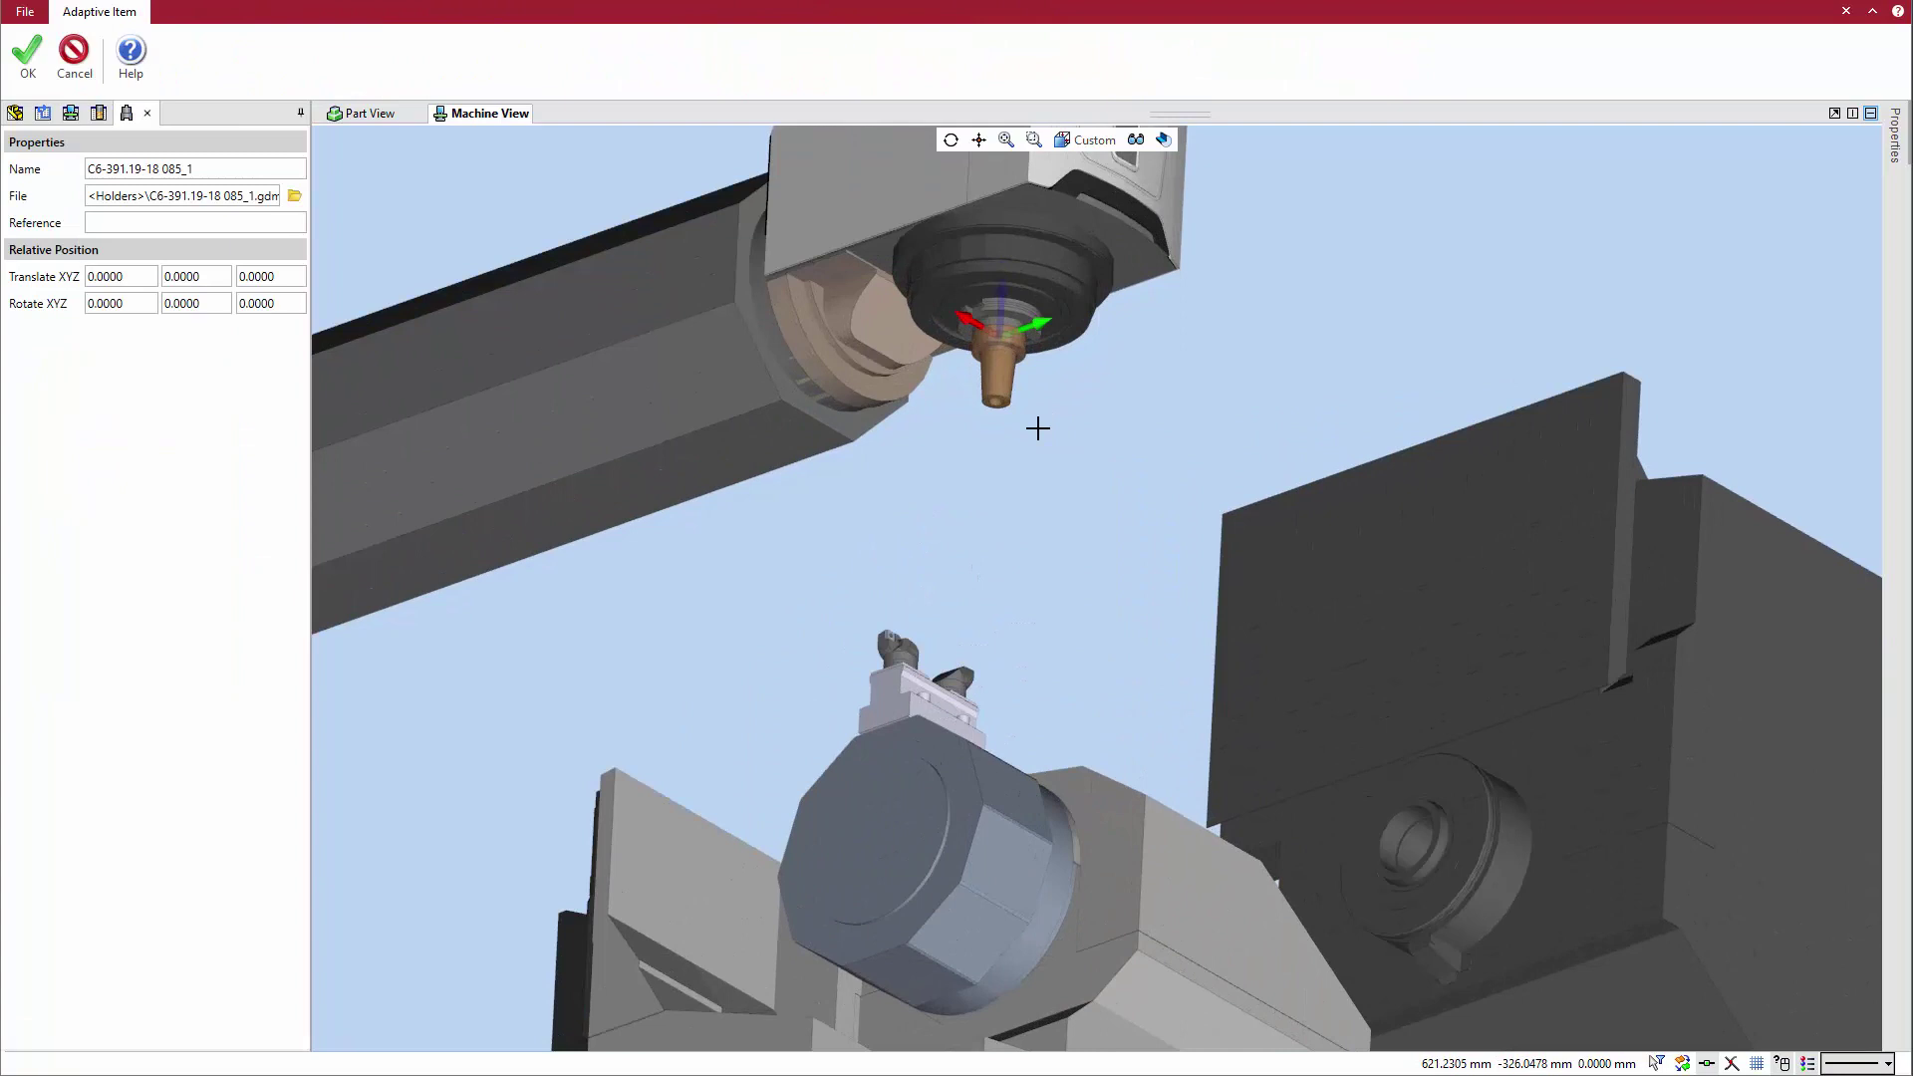
{"action": "left_click", "coordinate": [28, 58]}
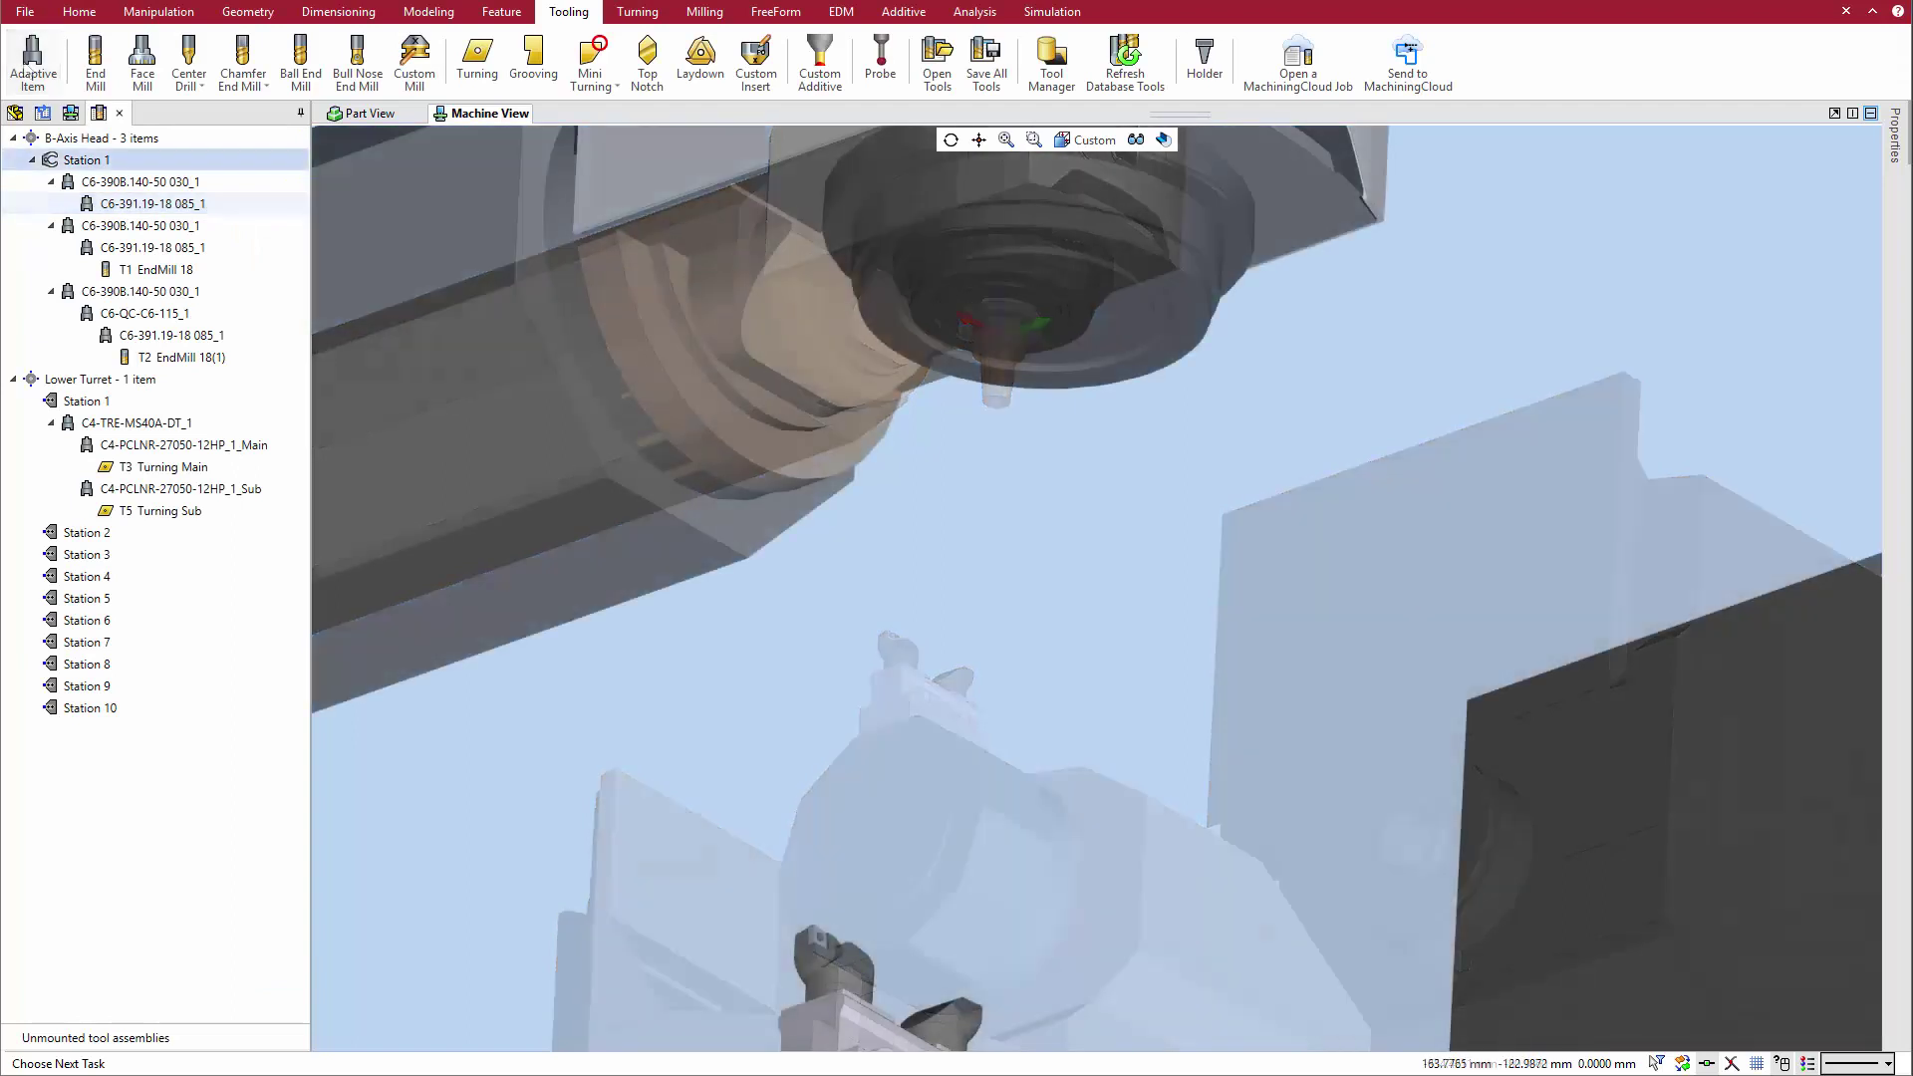
Add an end mill with the default cutter settings to the new C6-391.19-18 085_1 holder
{"action": "left_click", "coordinate": [82, 160]}
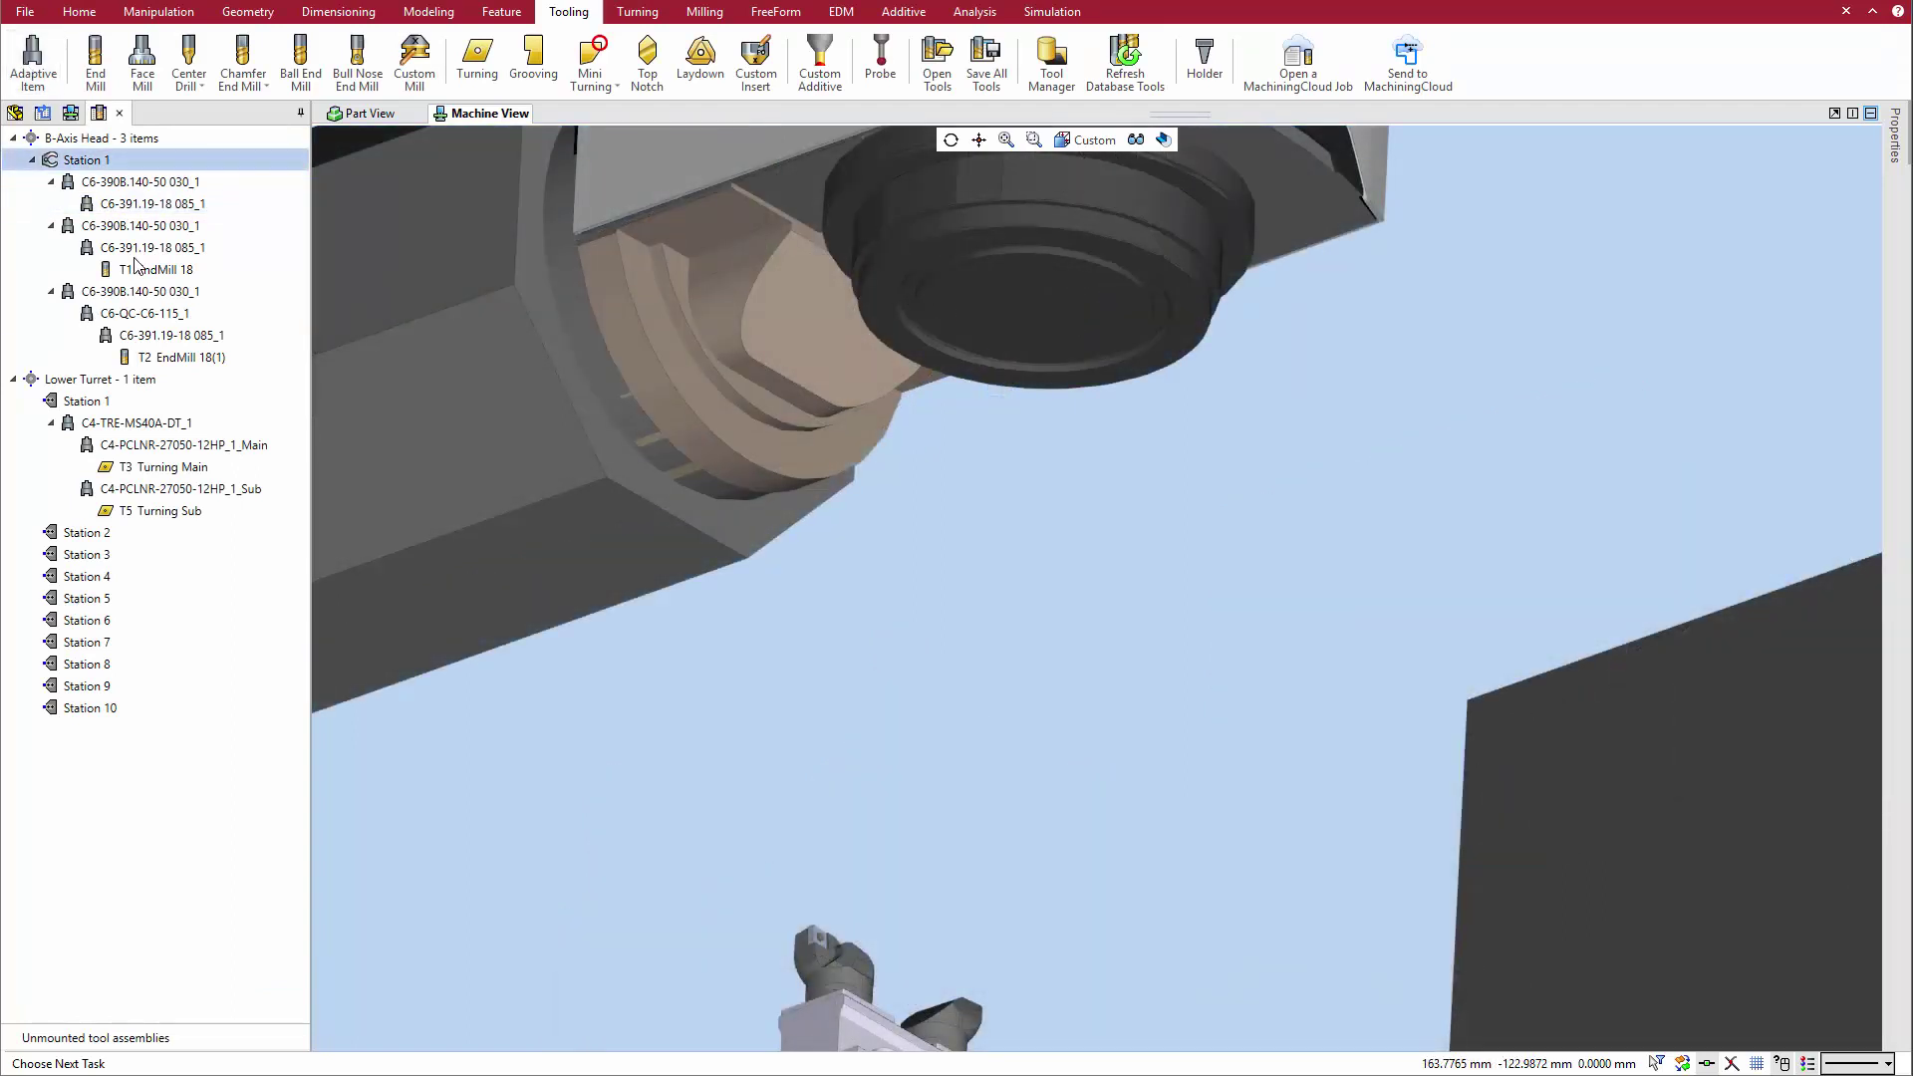
{"action": "left_click", "coordinate": [147, 206]}
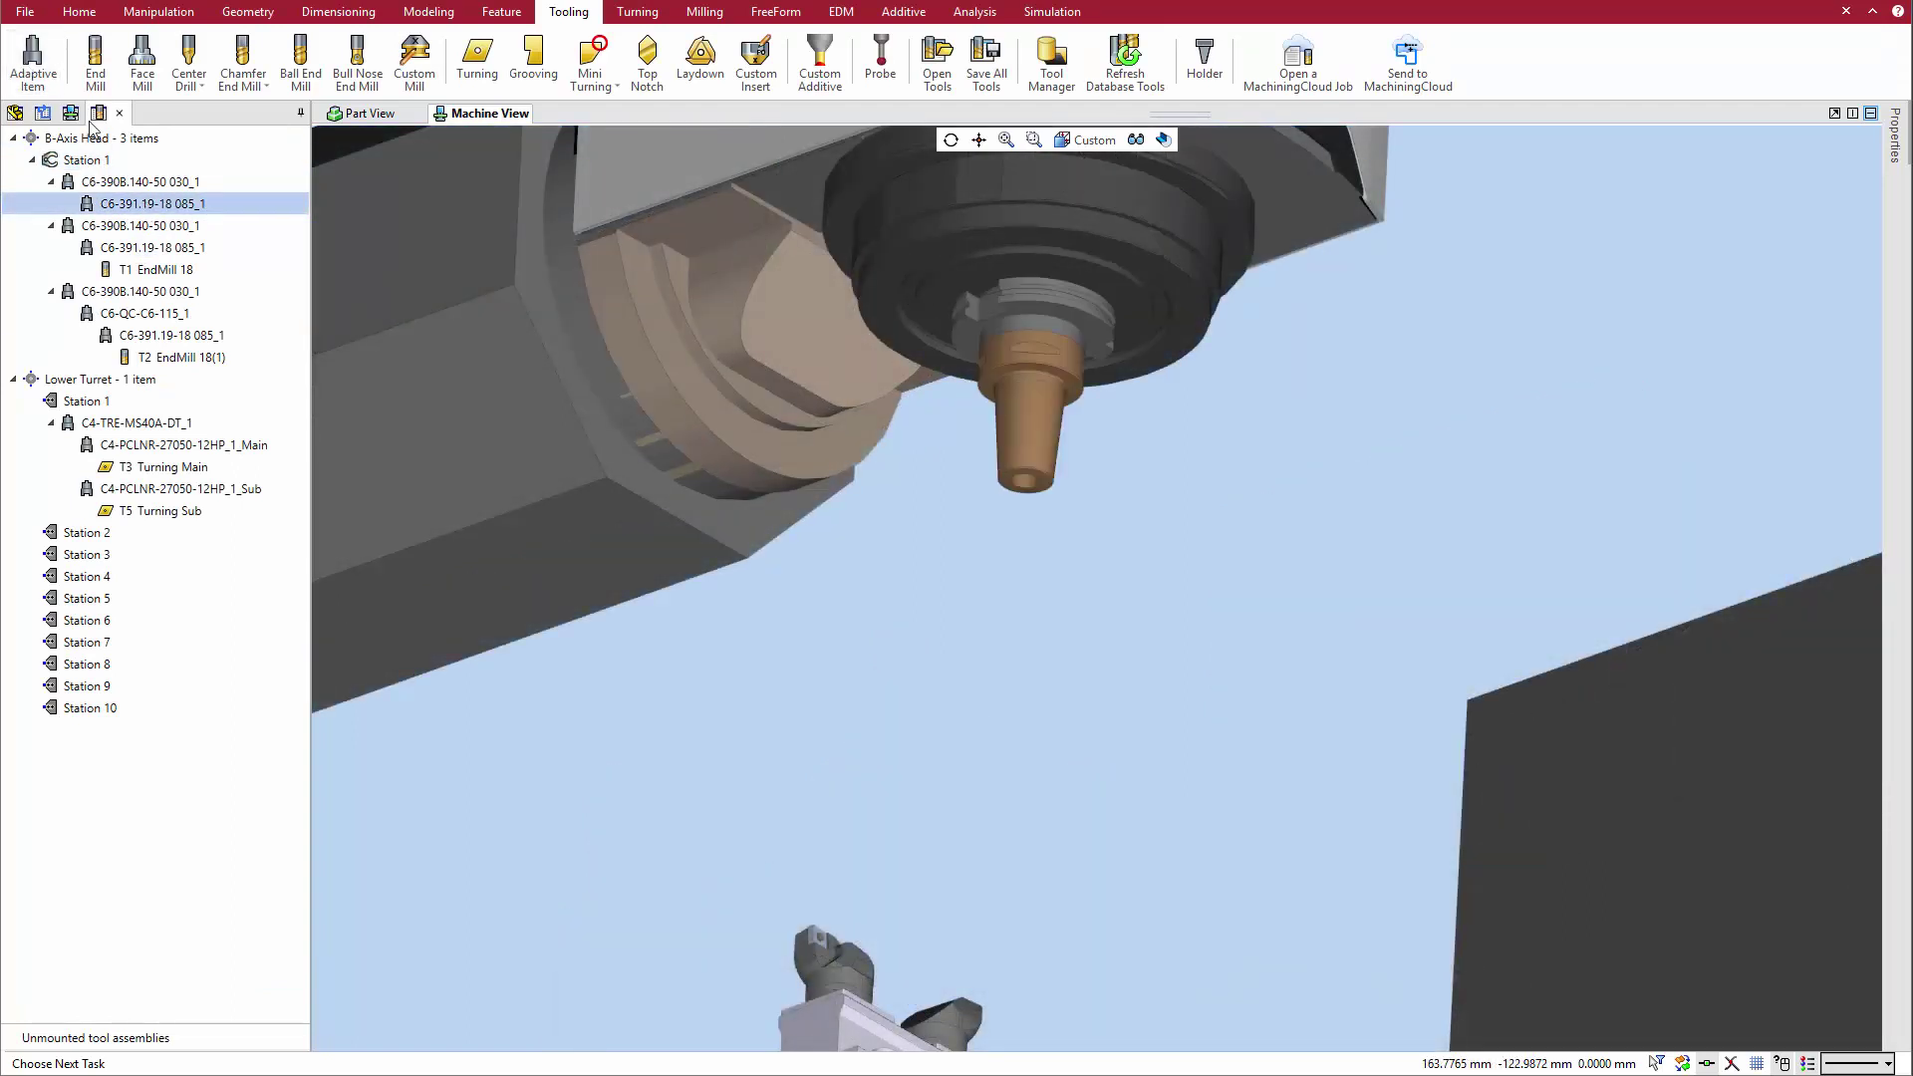
{"action": "left_click", "coordinate": [95, 87]}
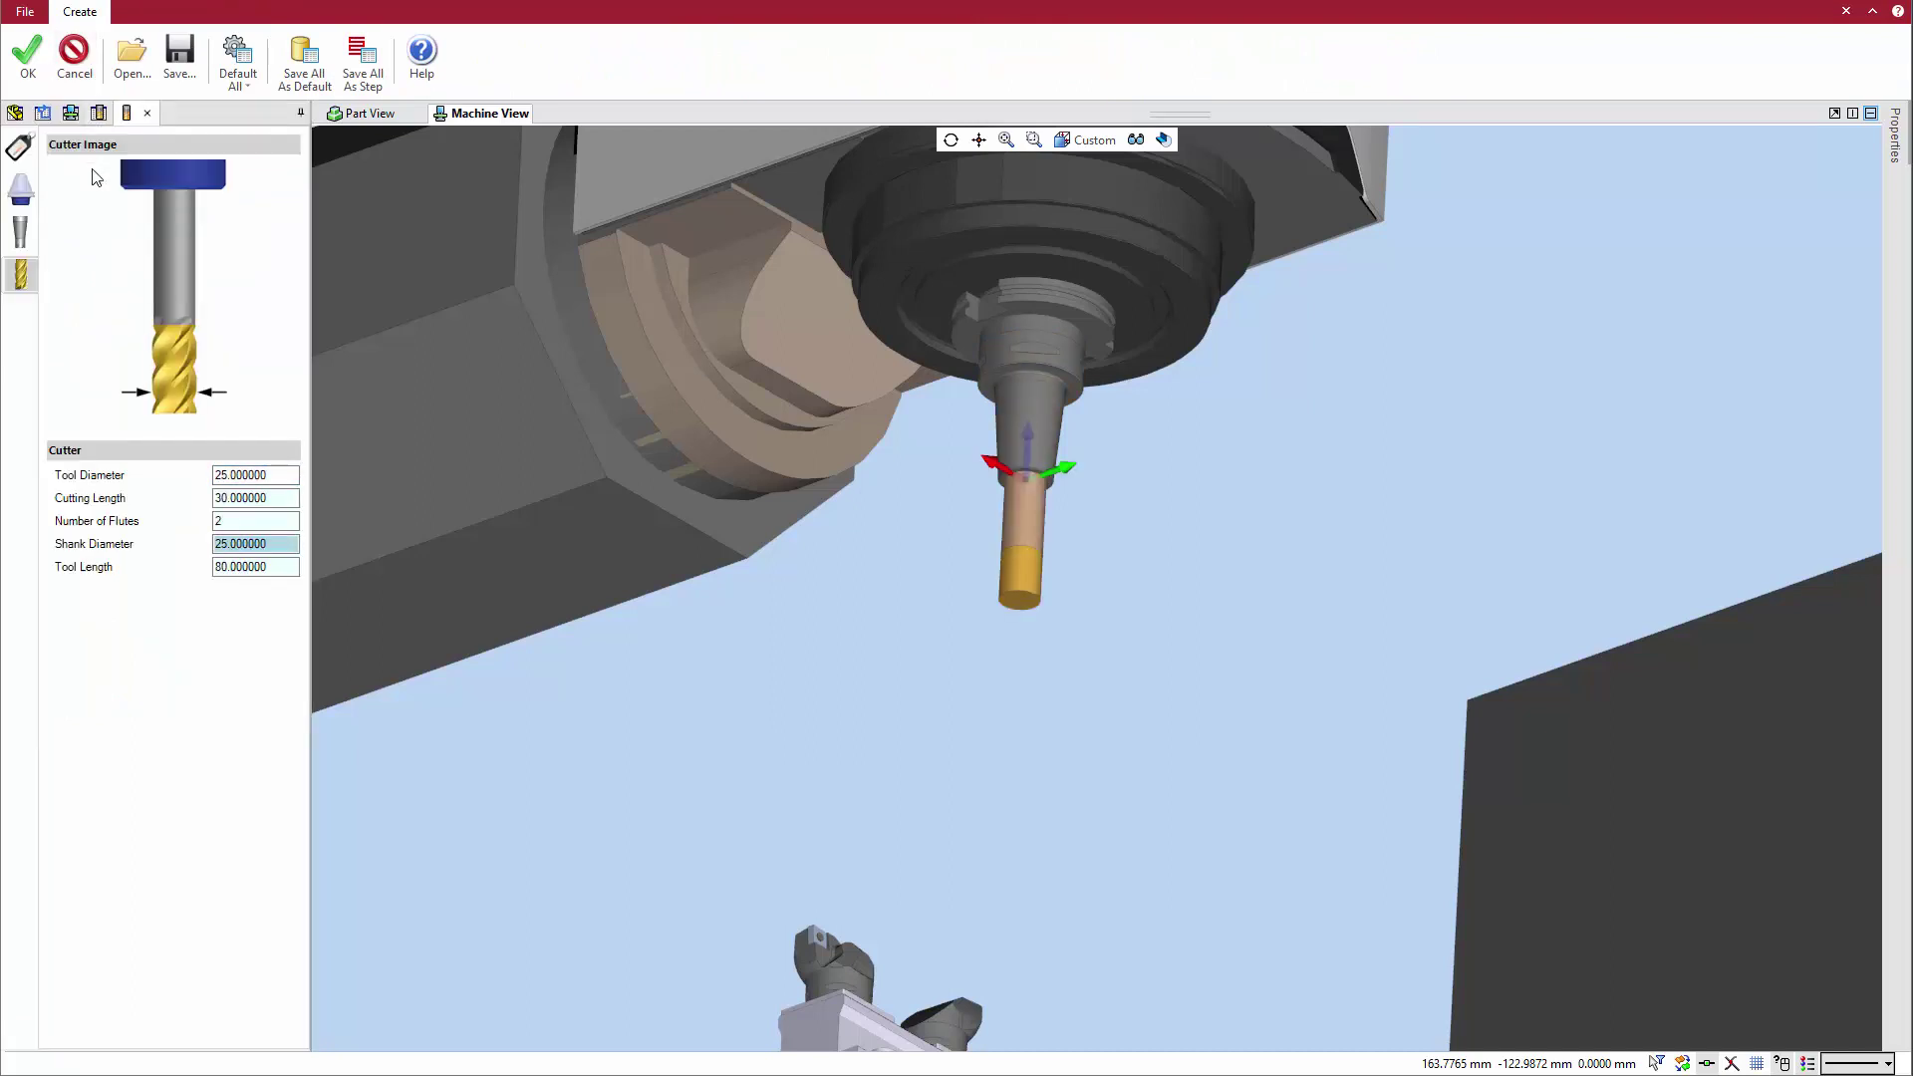
{"action": "left_click", "coordinate": [27, 62]}
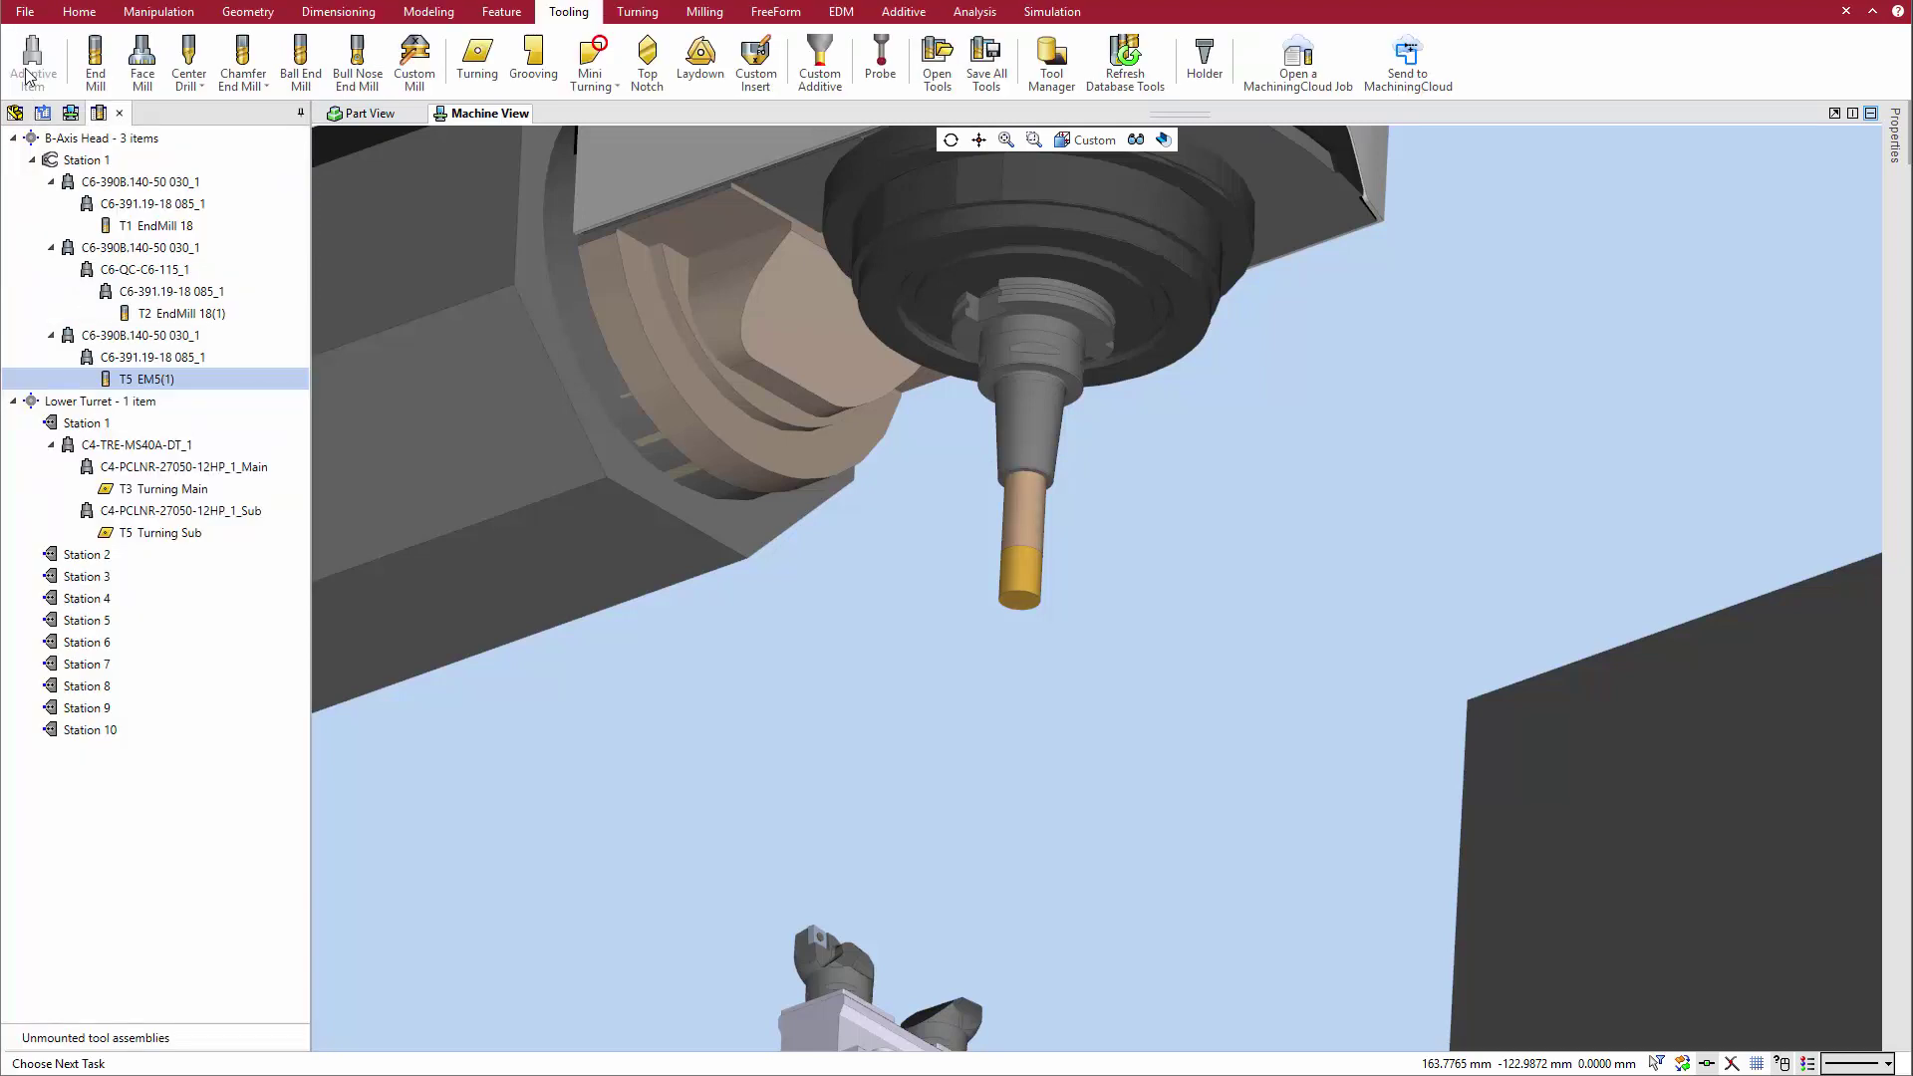
Mount the adaptive item C4-TRE-MS40A-DT_1.gdml on Station 4 of the Lower Turret
{"action": "left_click", "coordinate": [86, 664]}
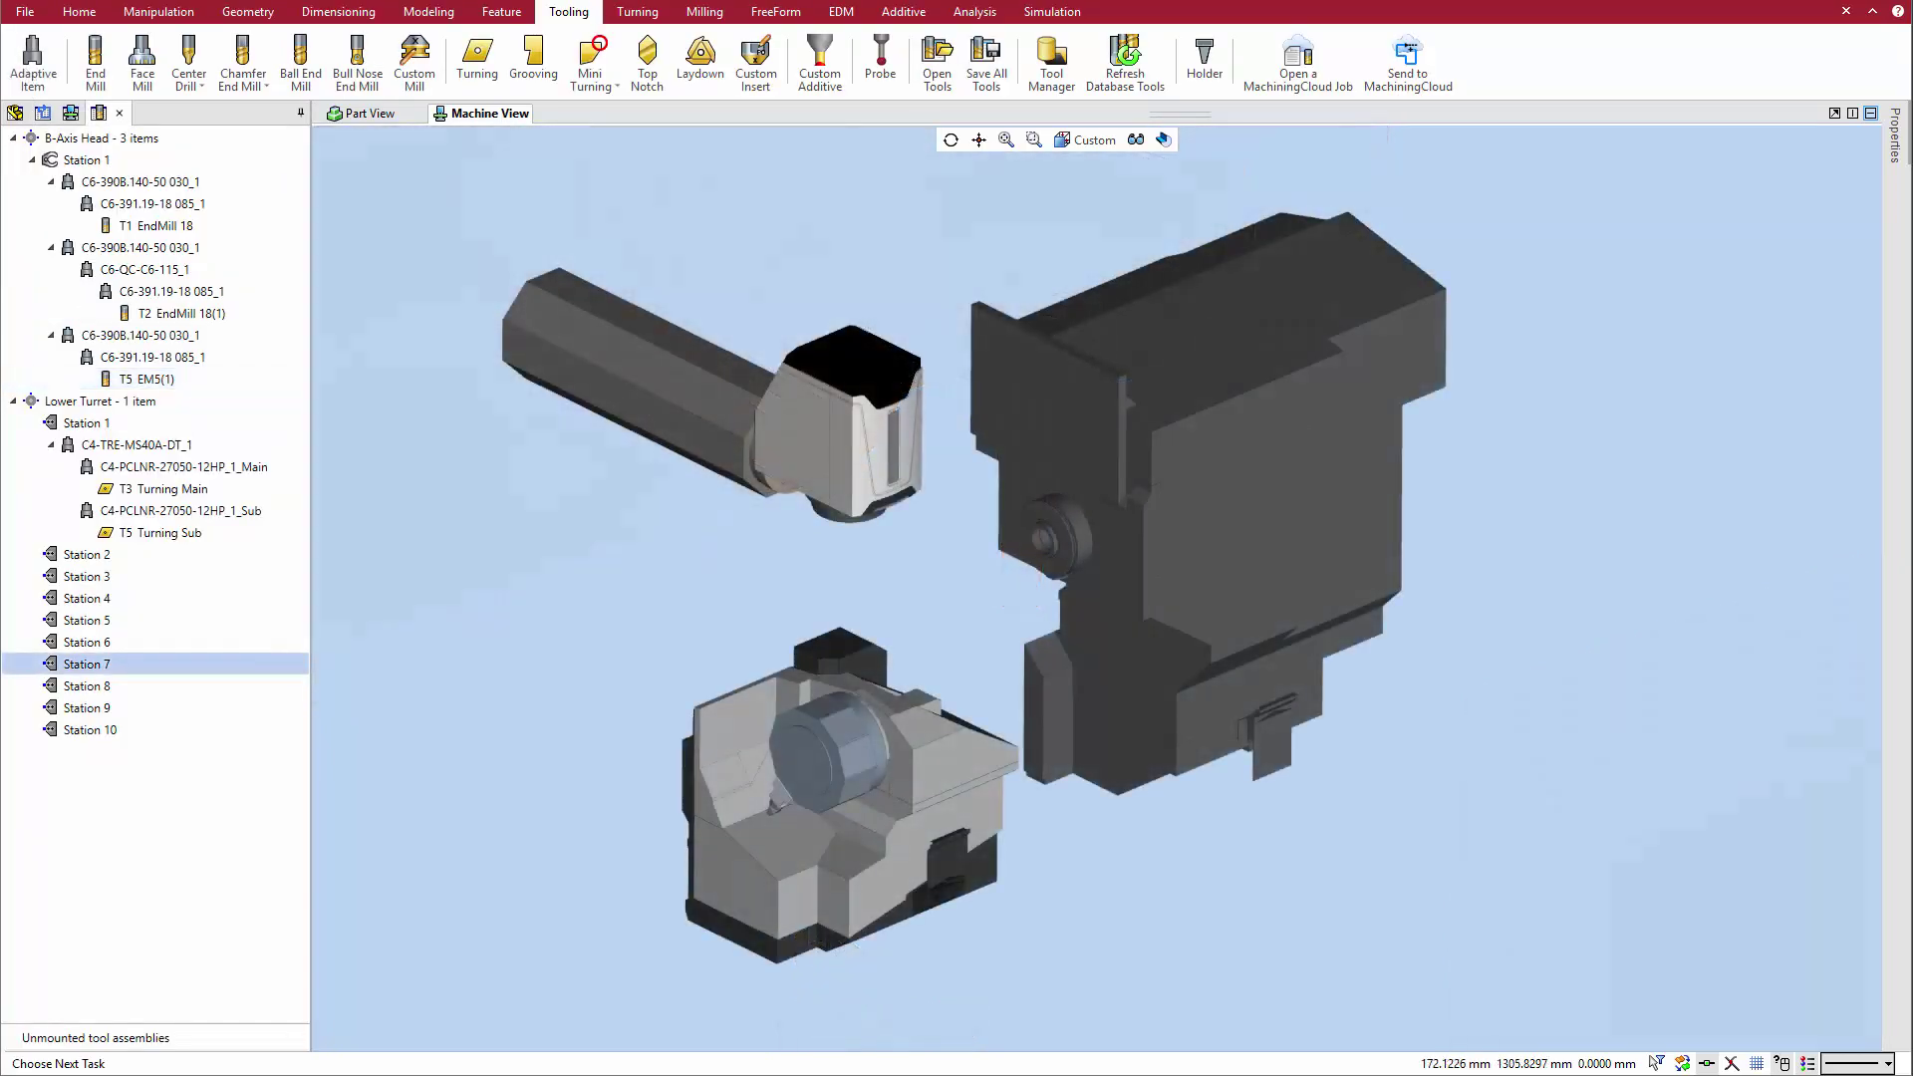
{"action": "left_click", "coordinate": [84, 599]}
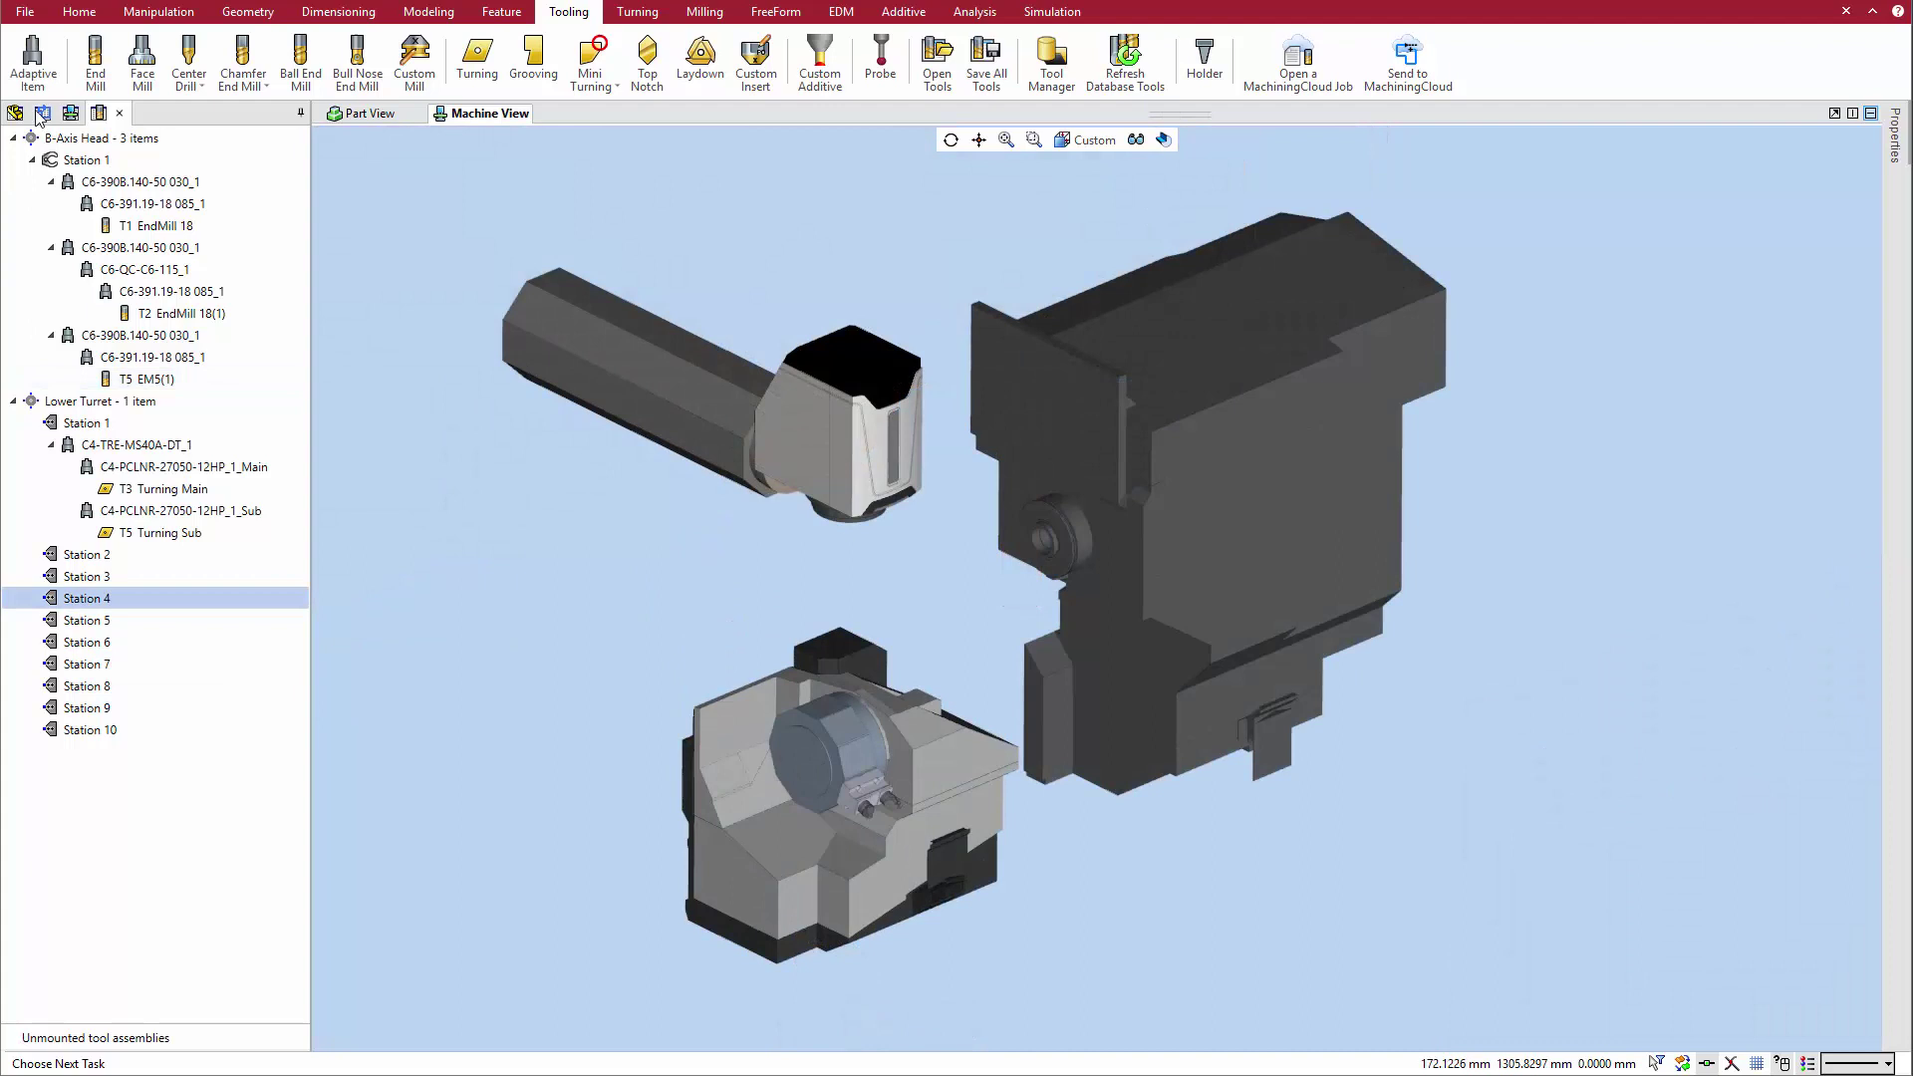
{"action": "left_click", "coordinate": [33, 66]}
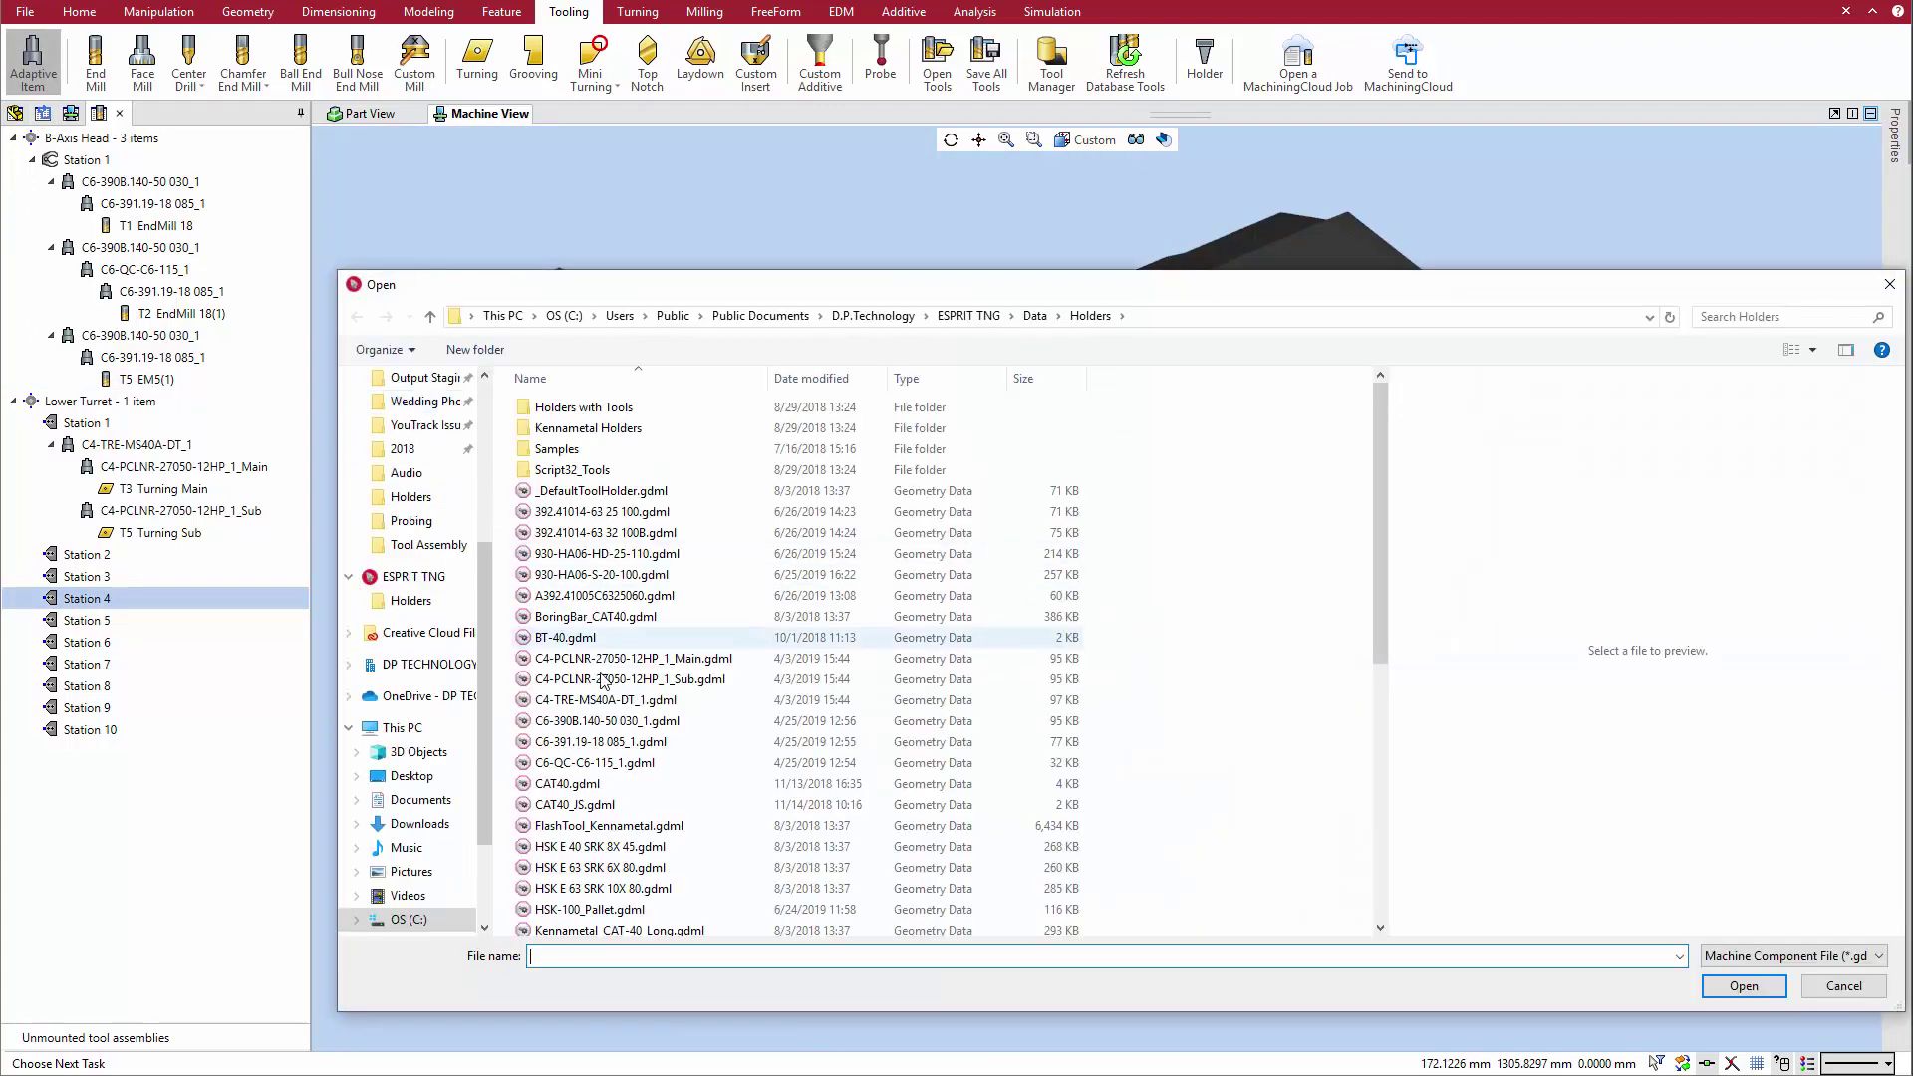
{"action": "double_click", "coordinate": [609, 701]}
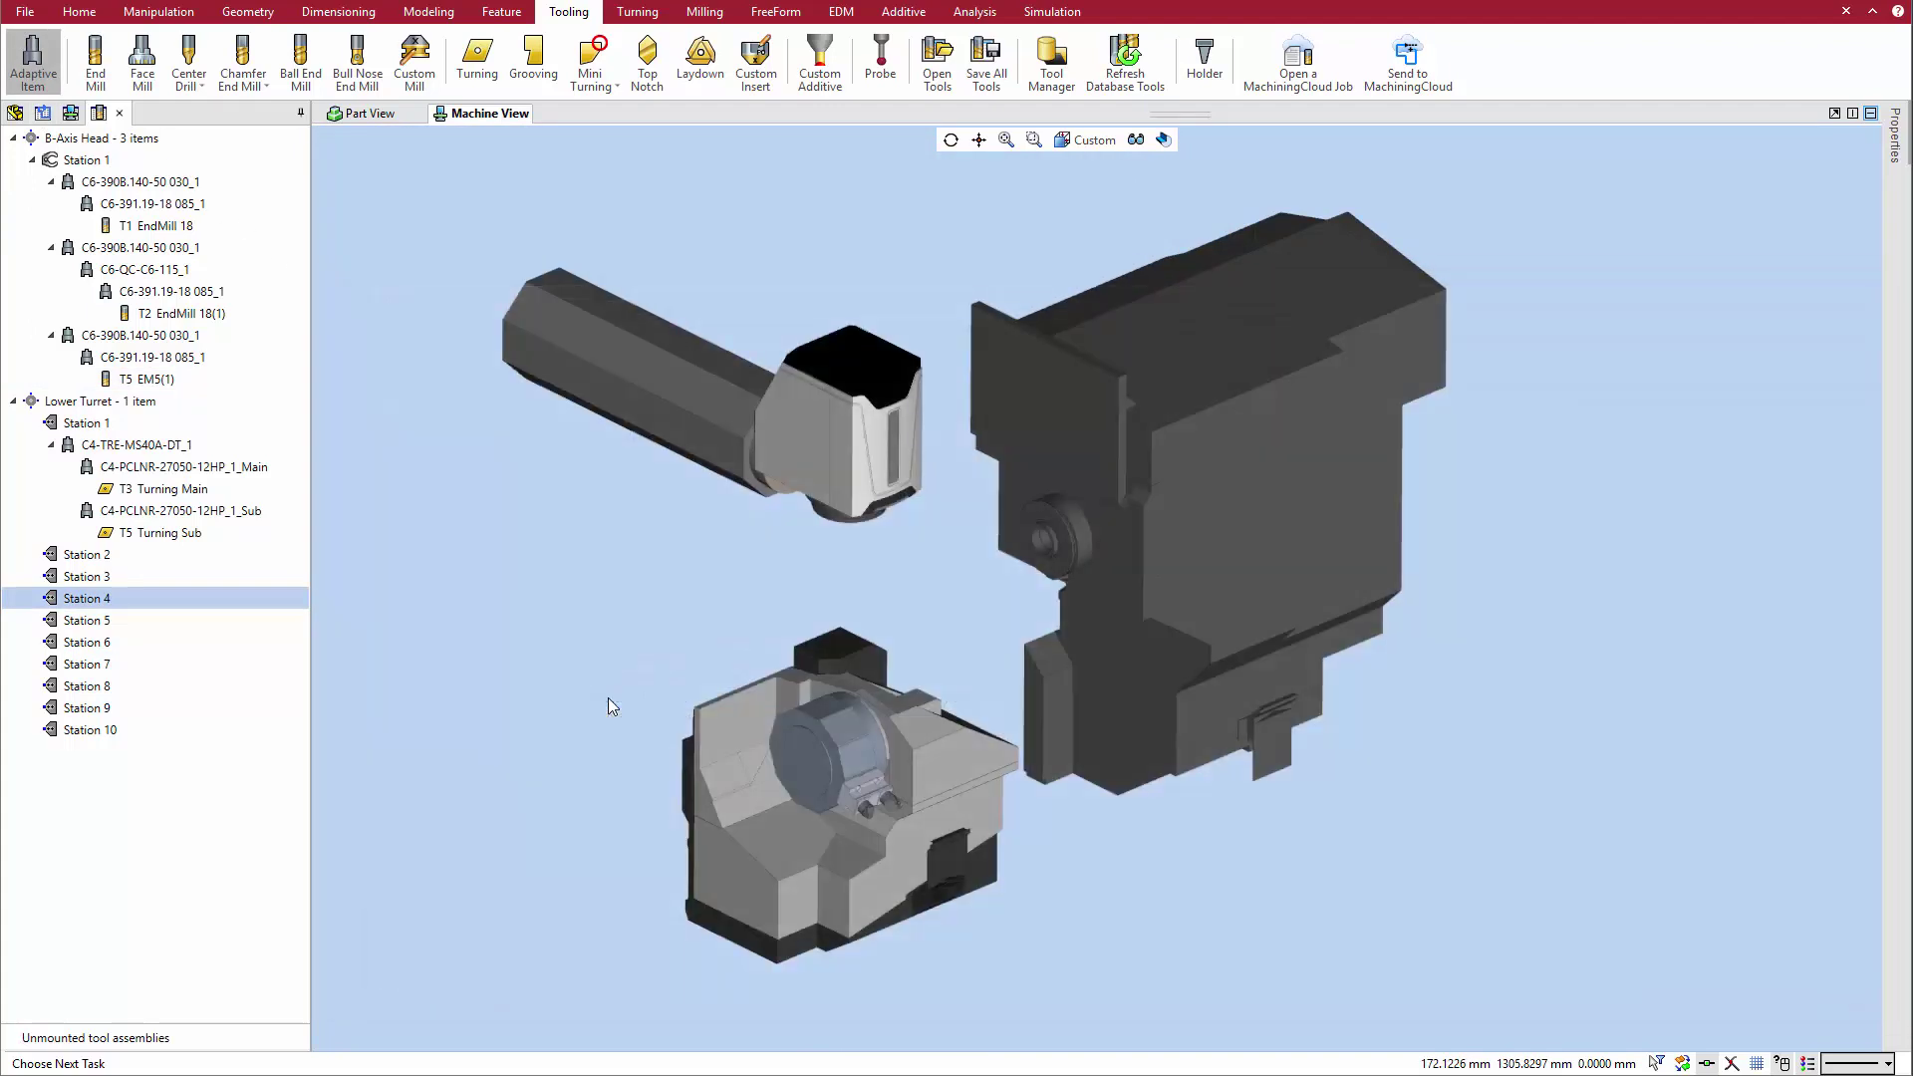
{"action": "left_click", "coordinate": [26, 57]}
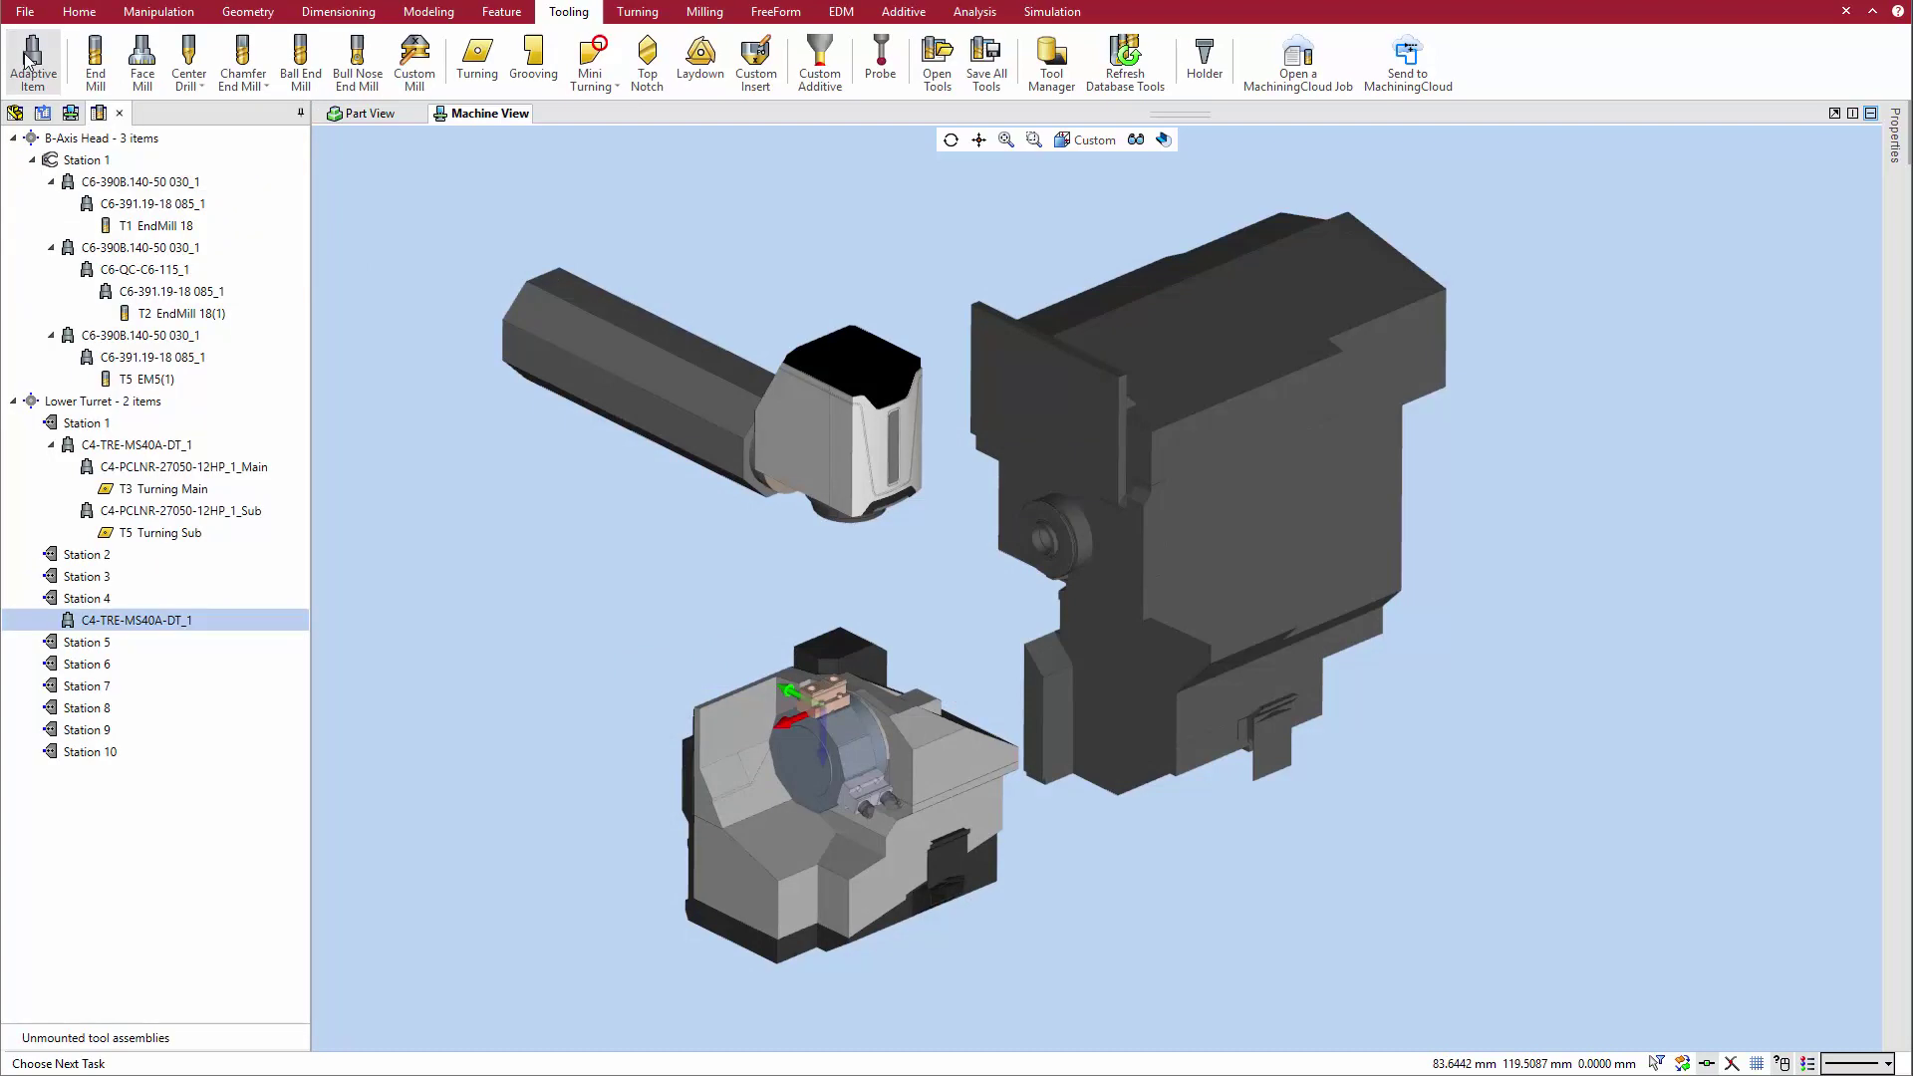
Attach C4-PCLNR-27050-12HP_1_Main.gdml to the Station 4 adapter and add a turning tool with default settings to it
{"action": "left_click", "coordinate": [25, 57]}
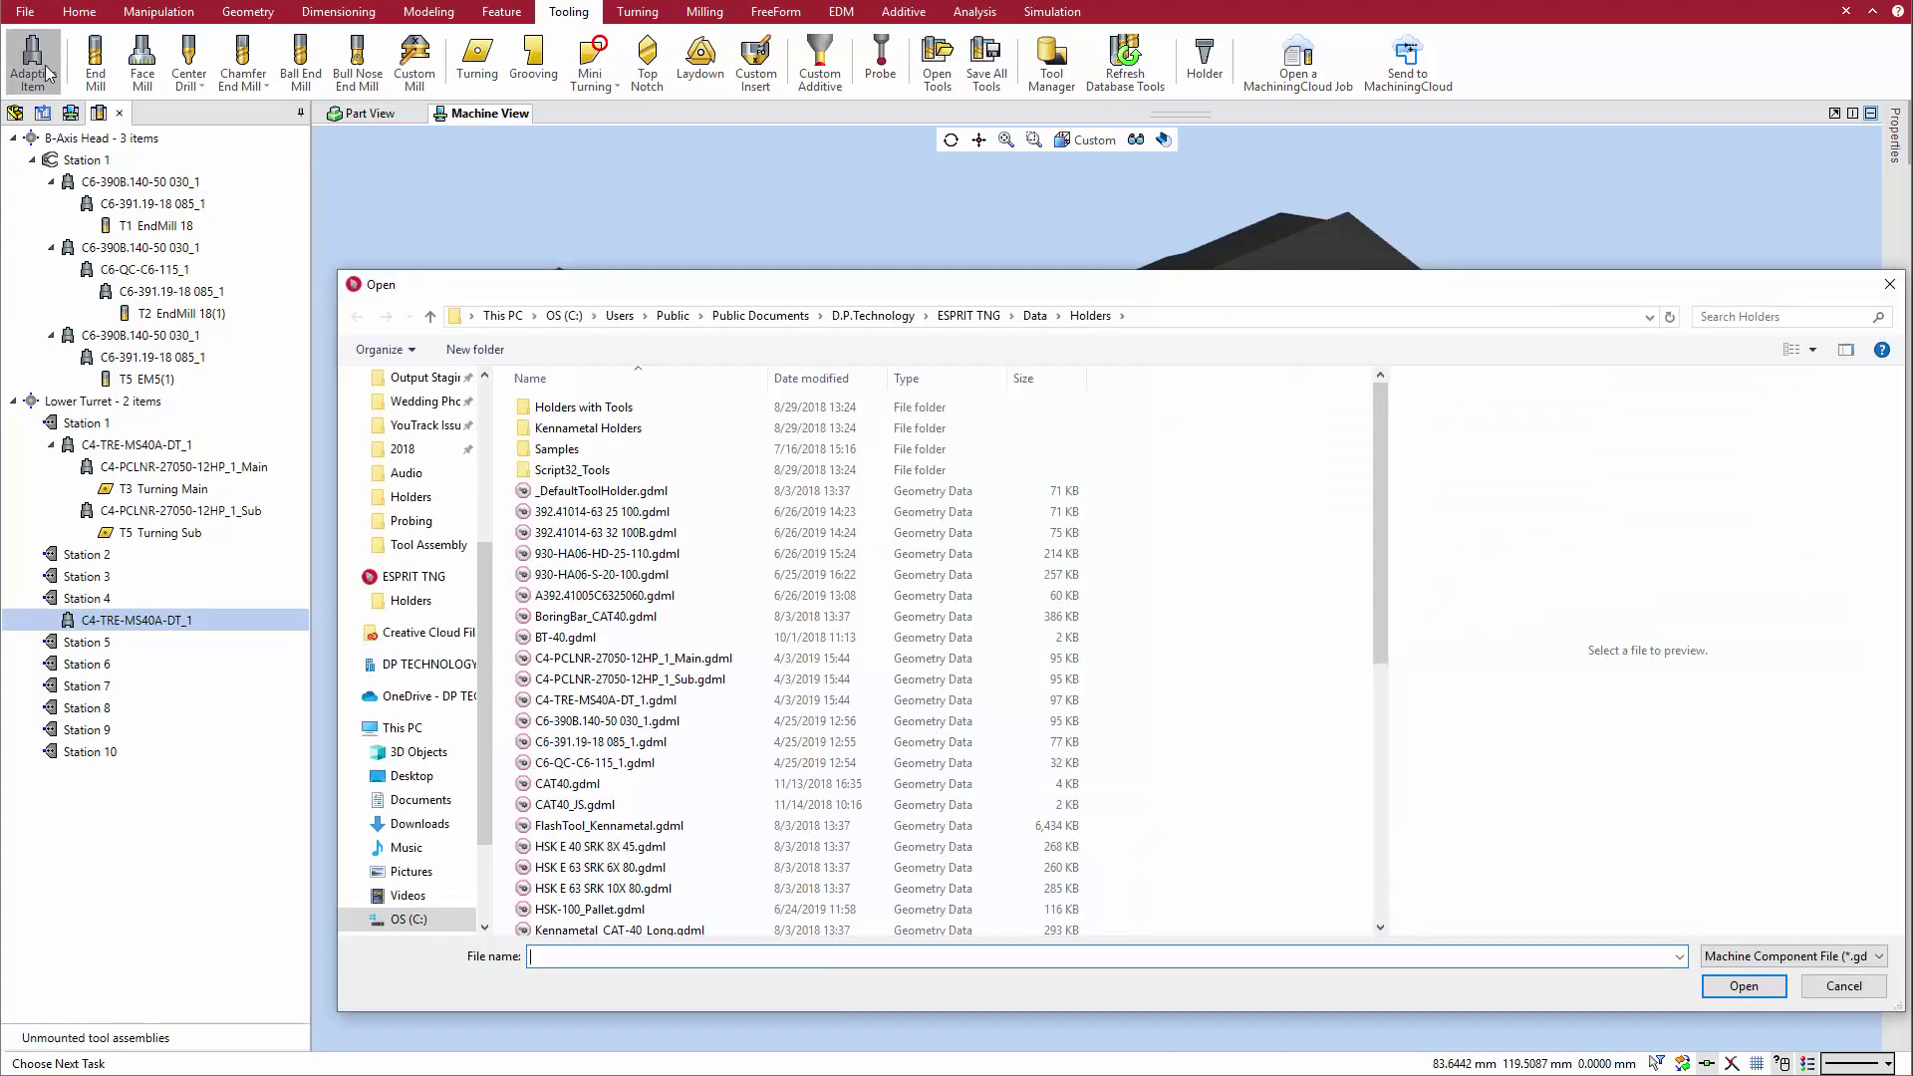
{"action": "double_click", "coordinate": [602, 659]}
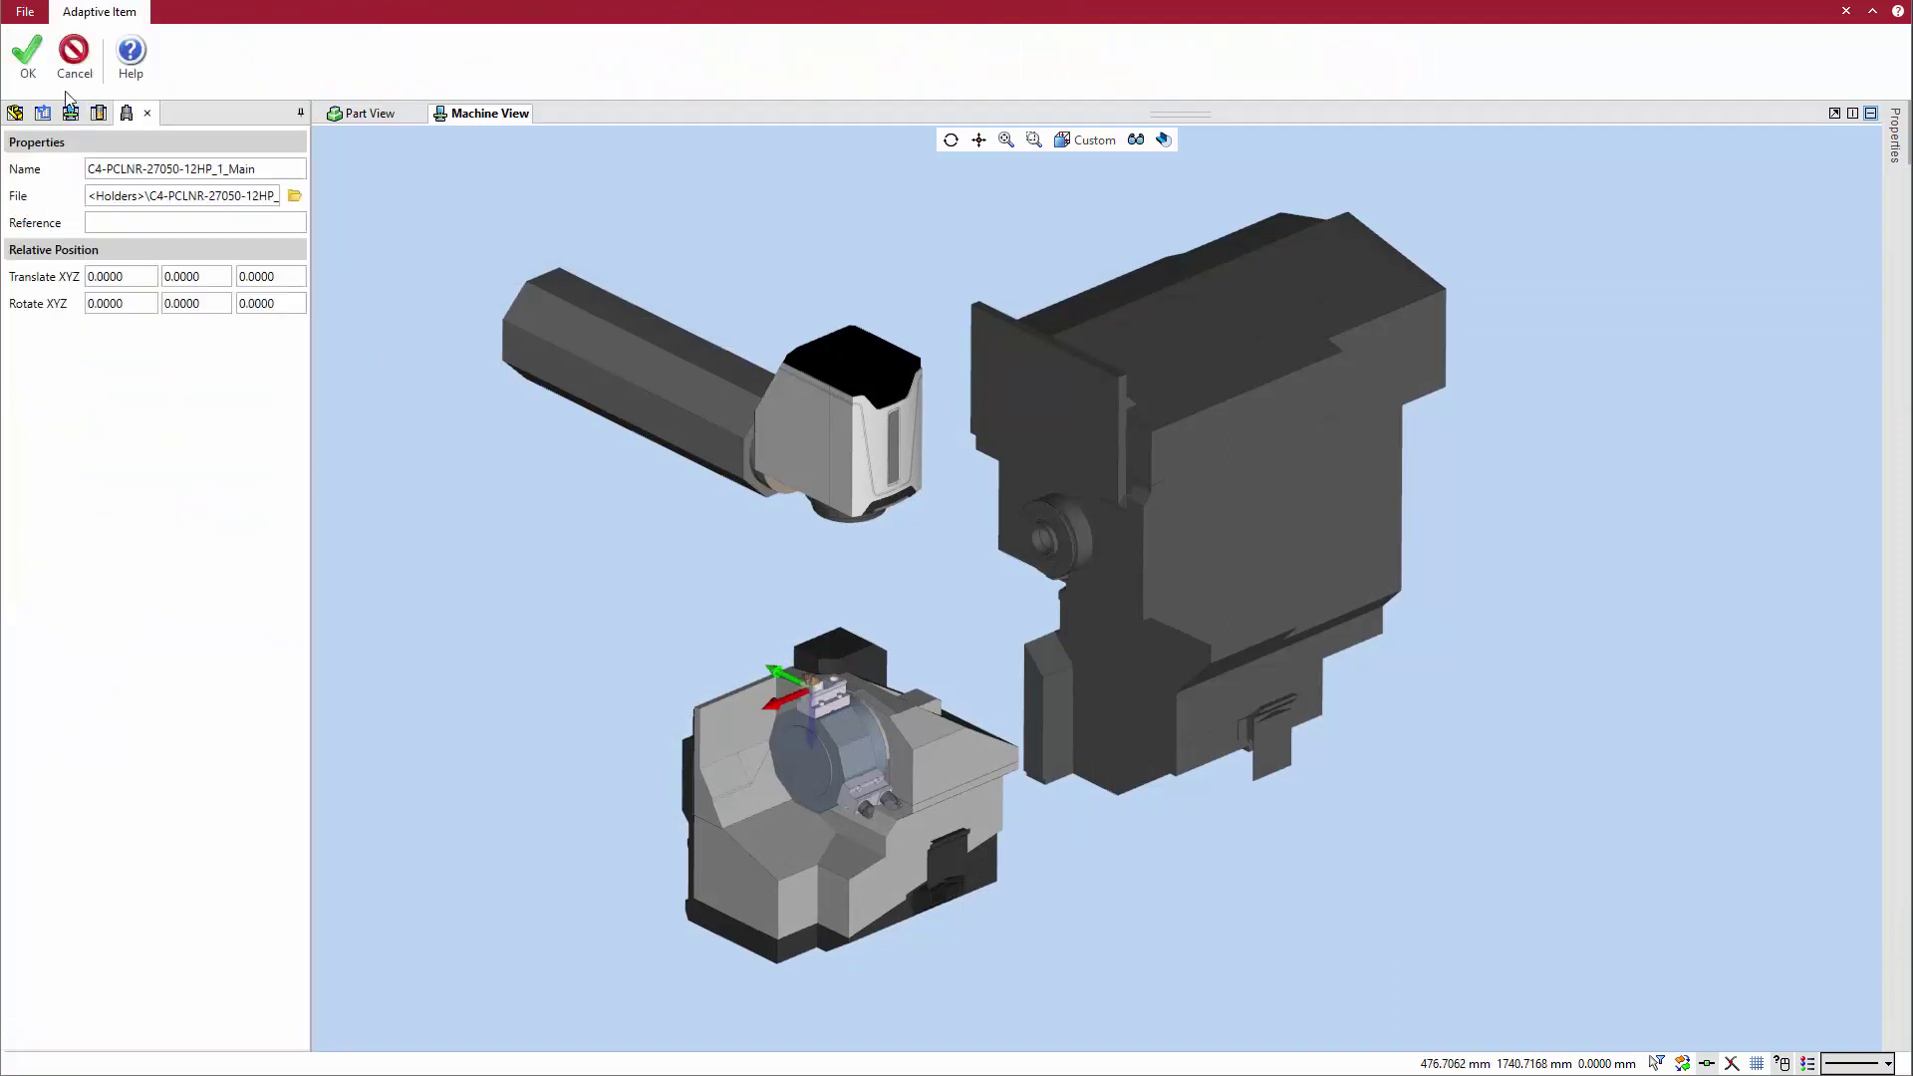
{"action": "left_click", "coordinate": [30, 58]}
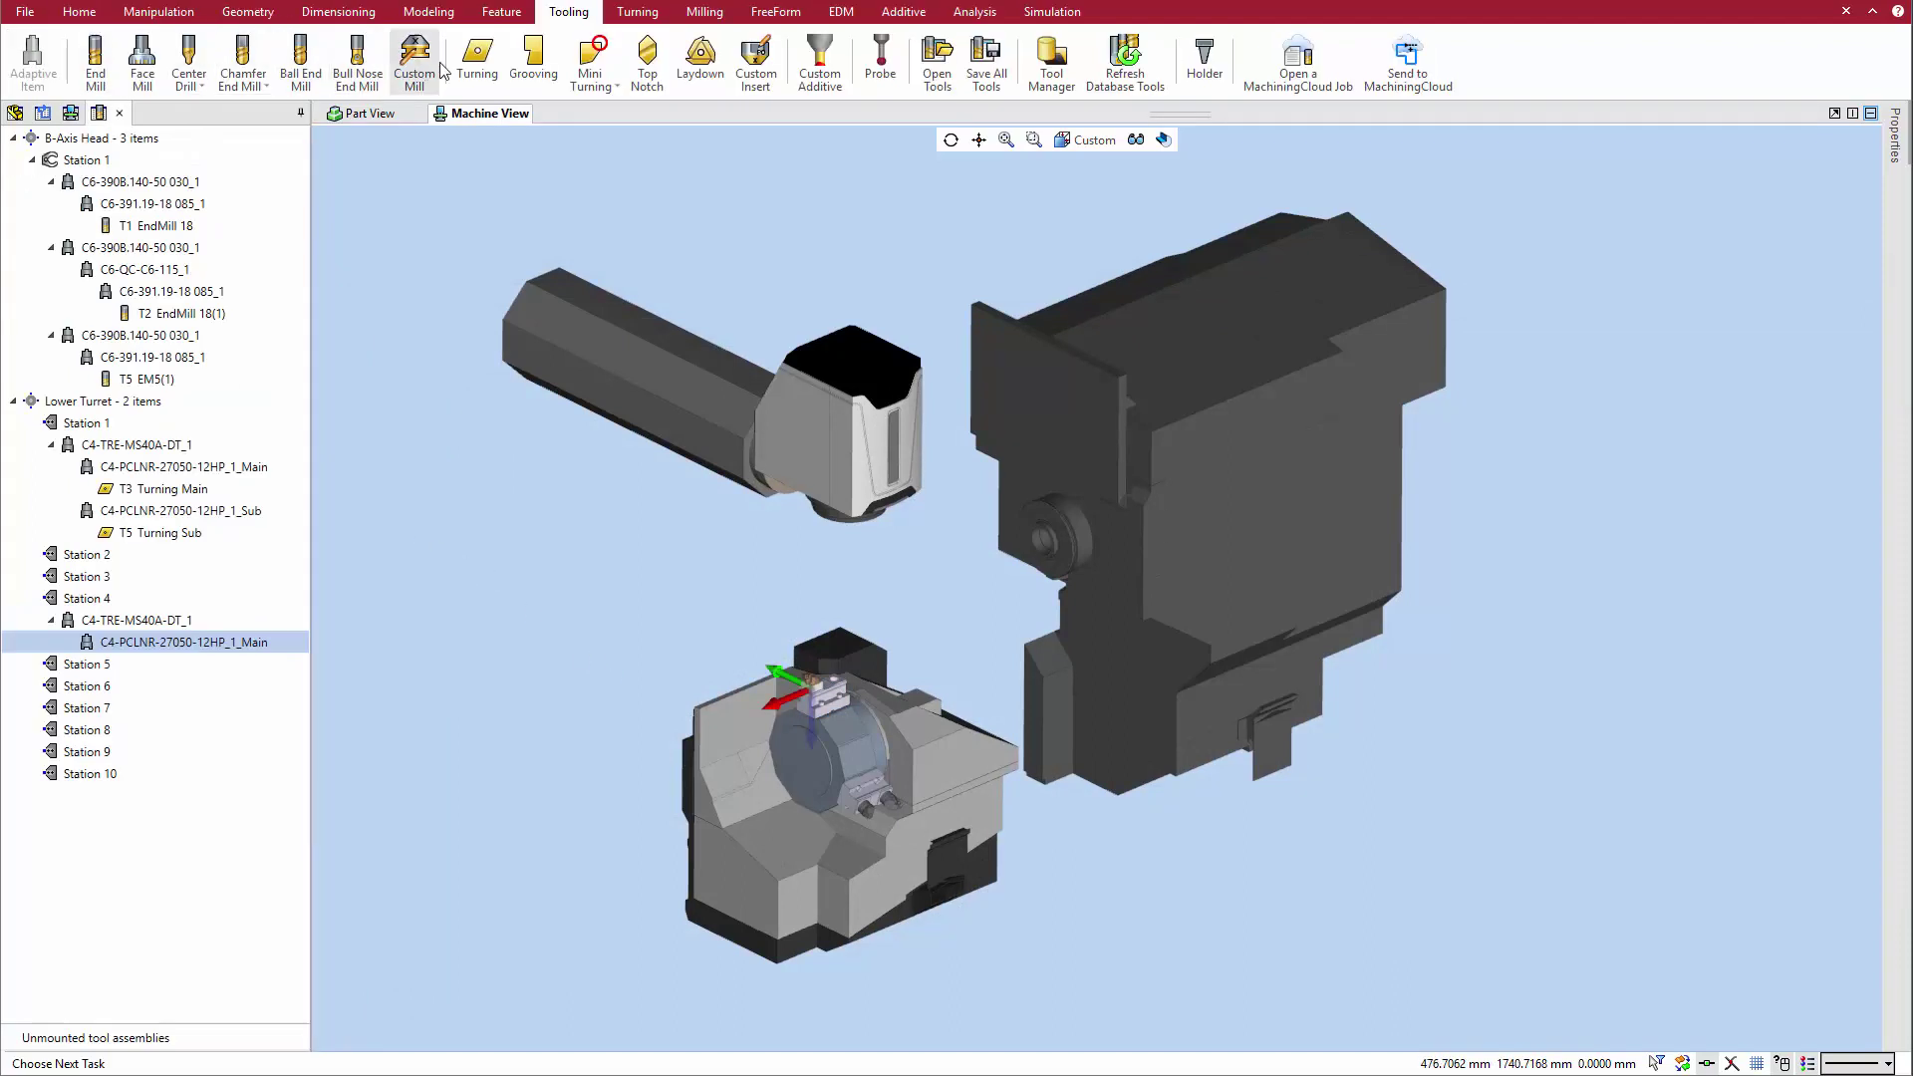
{"action": "left_click", "coordinate": [478, 60]}
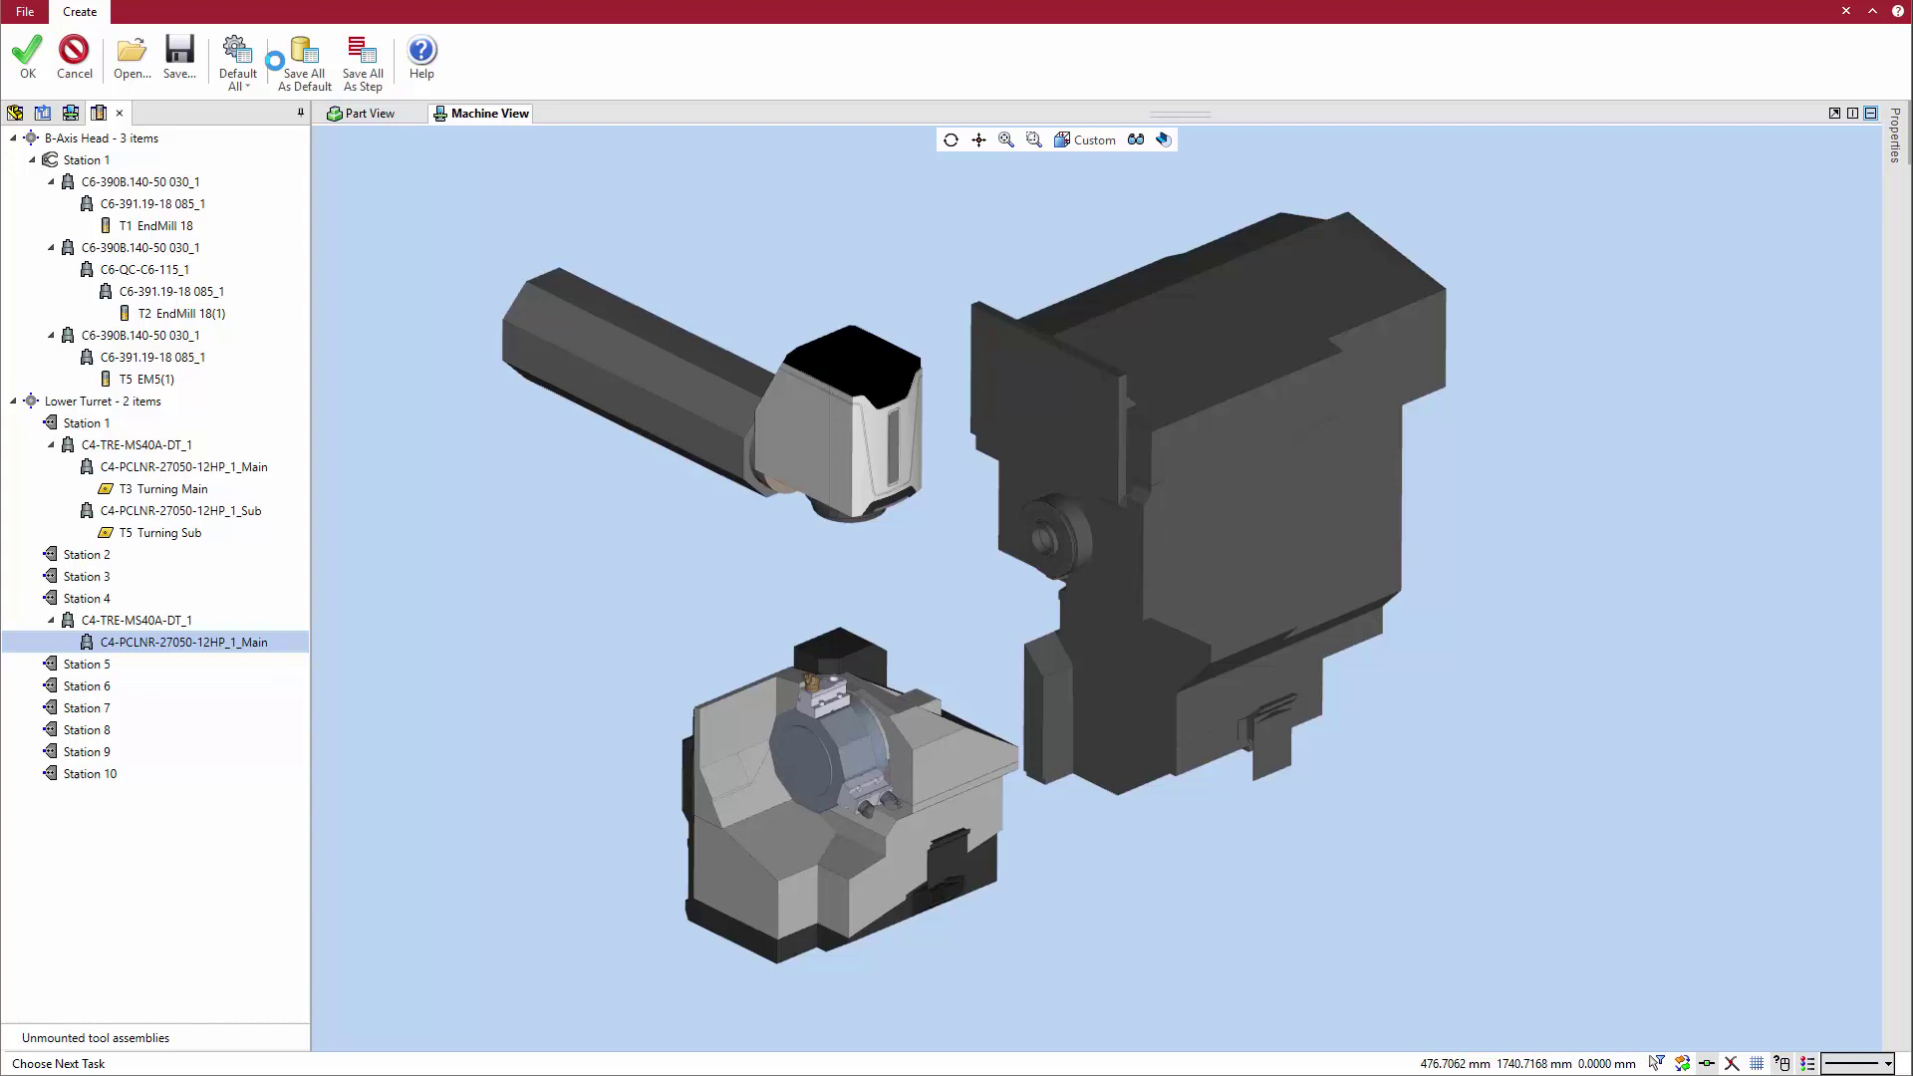
{"action": "left_click", "coordinate": [28, 60]}
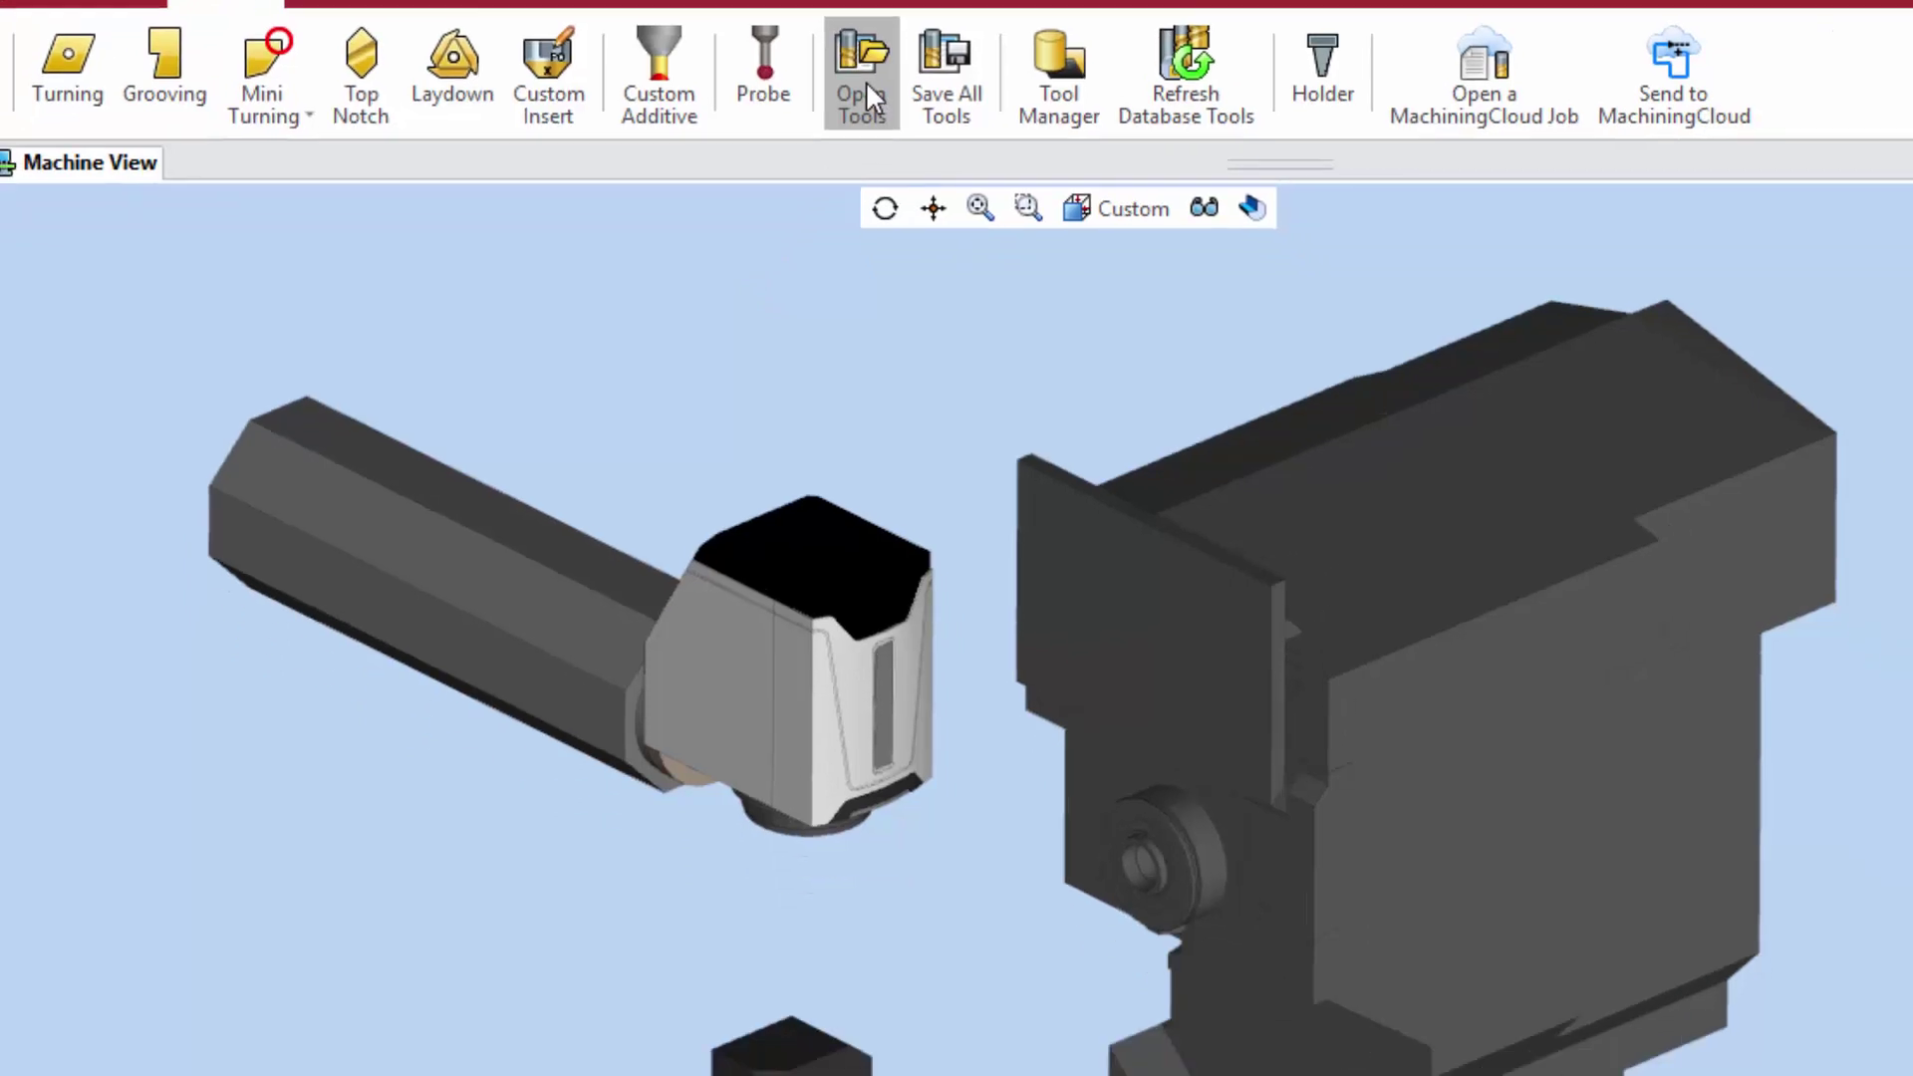
Browse the saved tool libraries with the file preview shown and select mill_tools_with_probe.gdml to preview it
{"action": "left_click", "coordinate": [863, 89]}
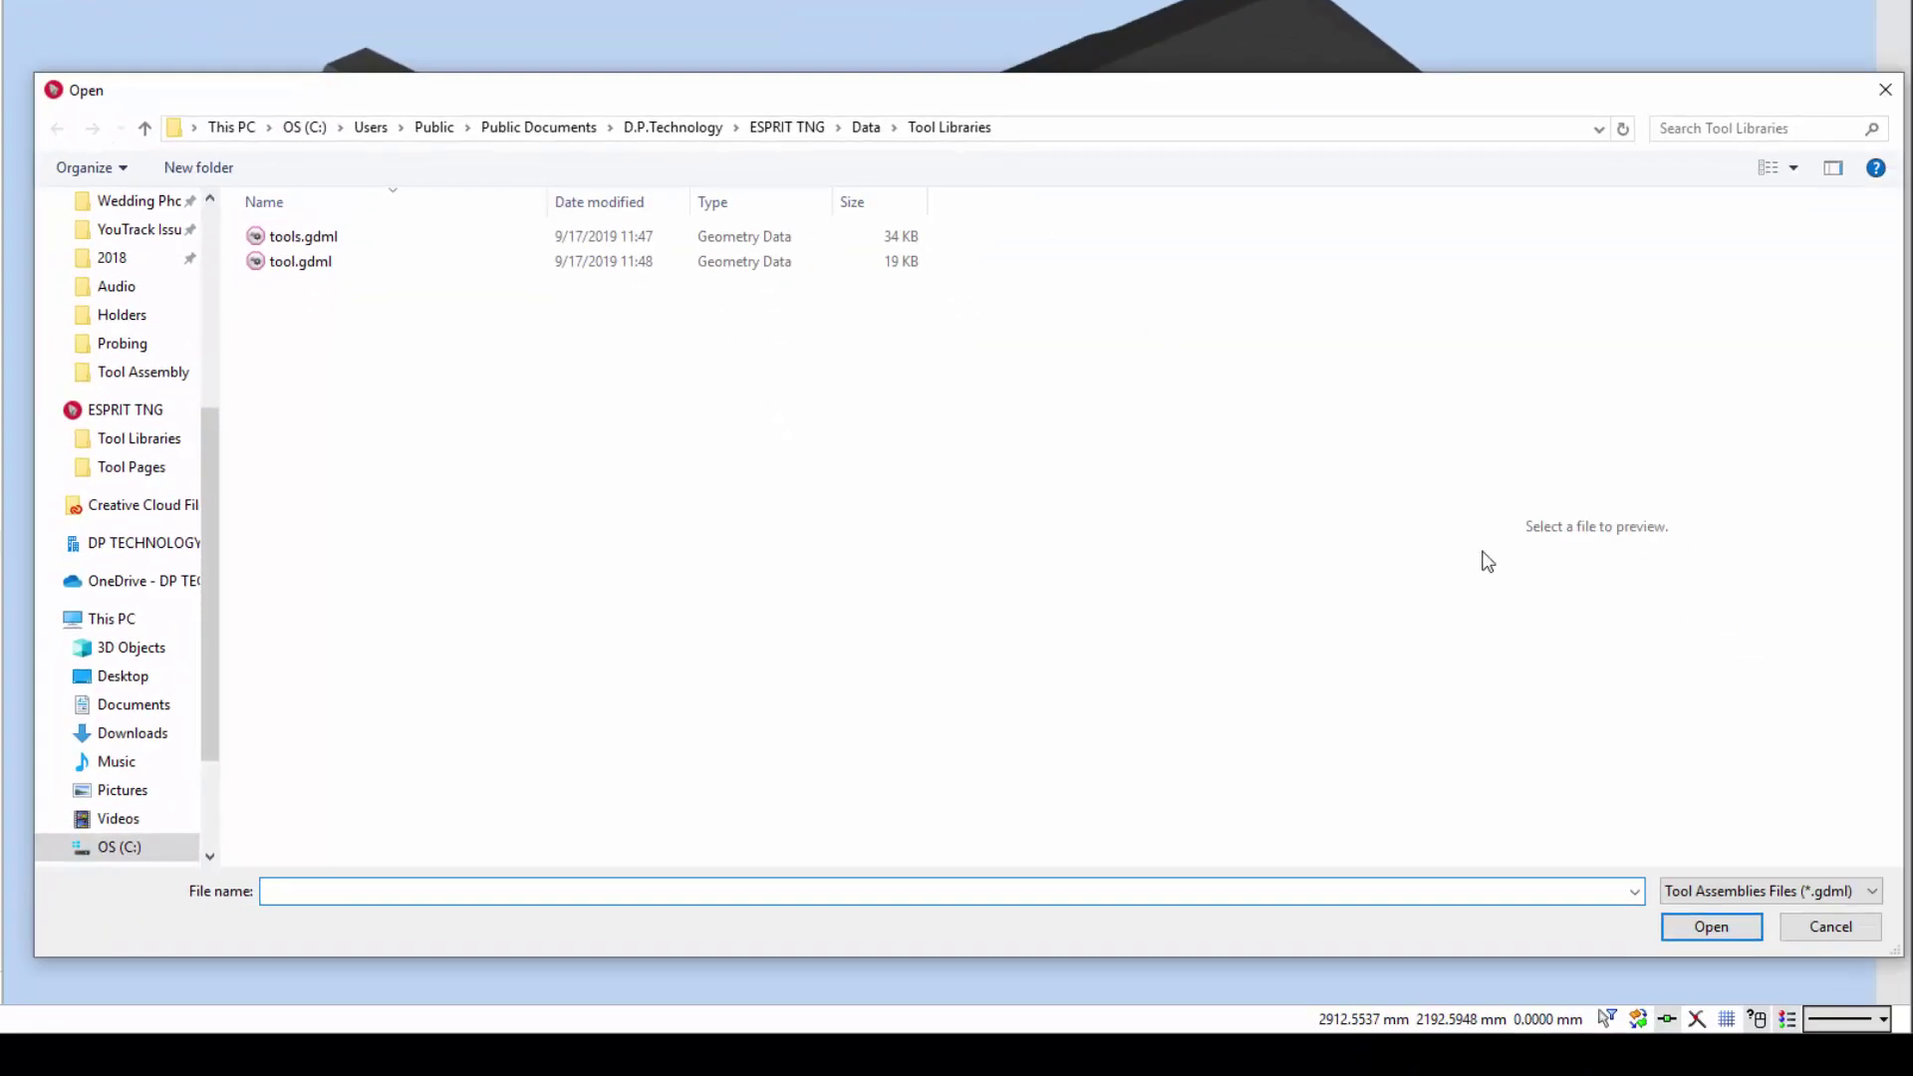
{"action": "left_click", "coordinate": [1837, 891]}
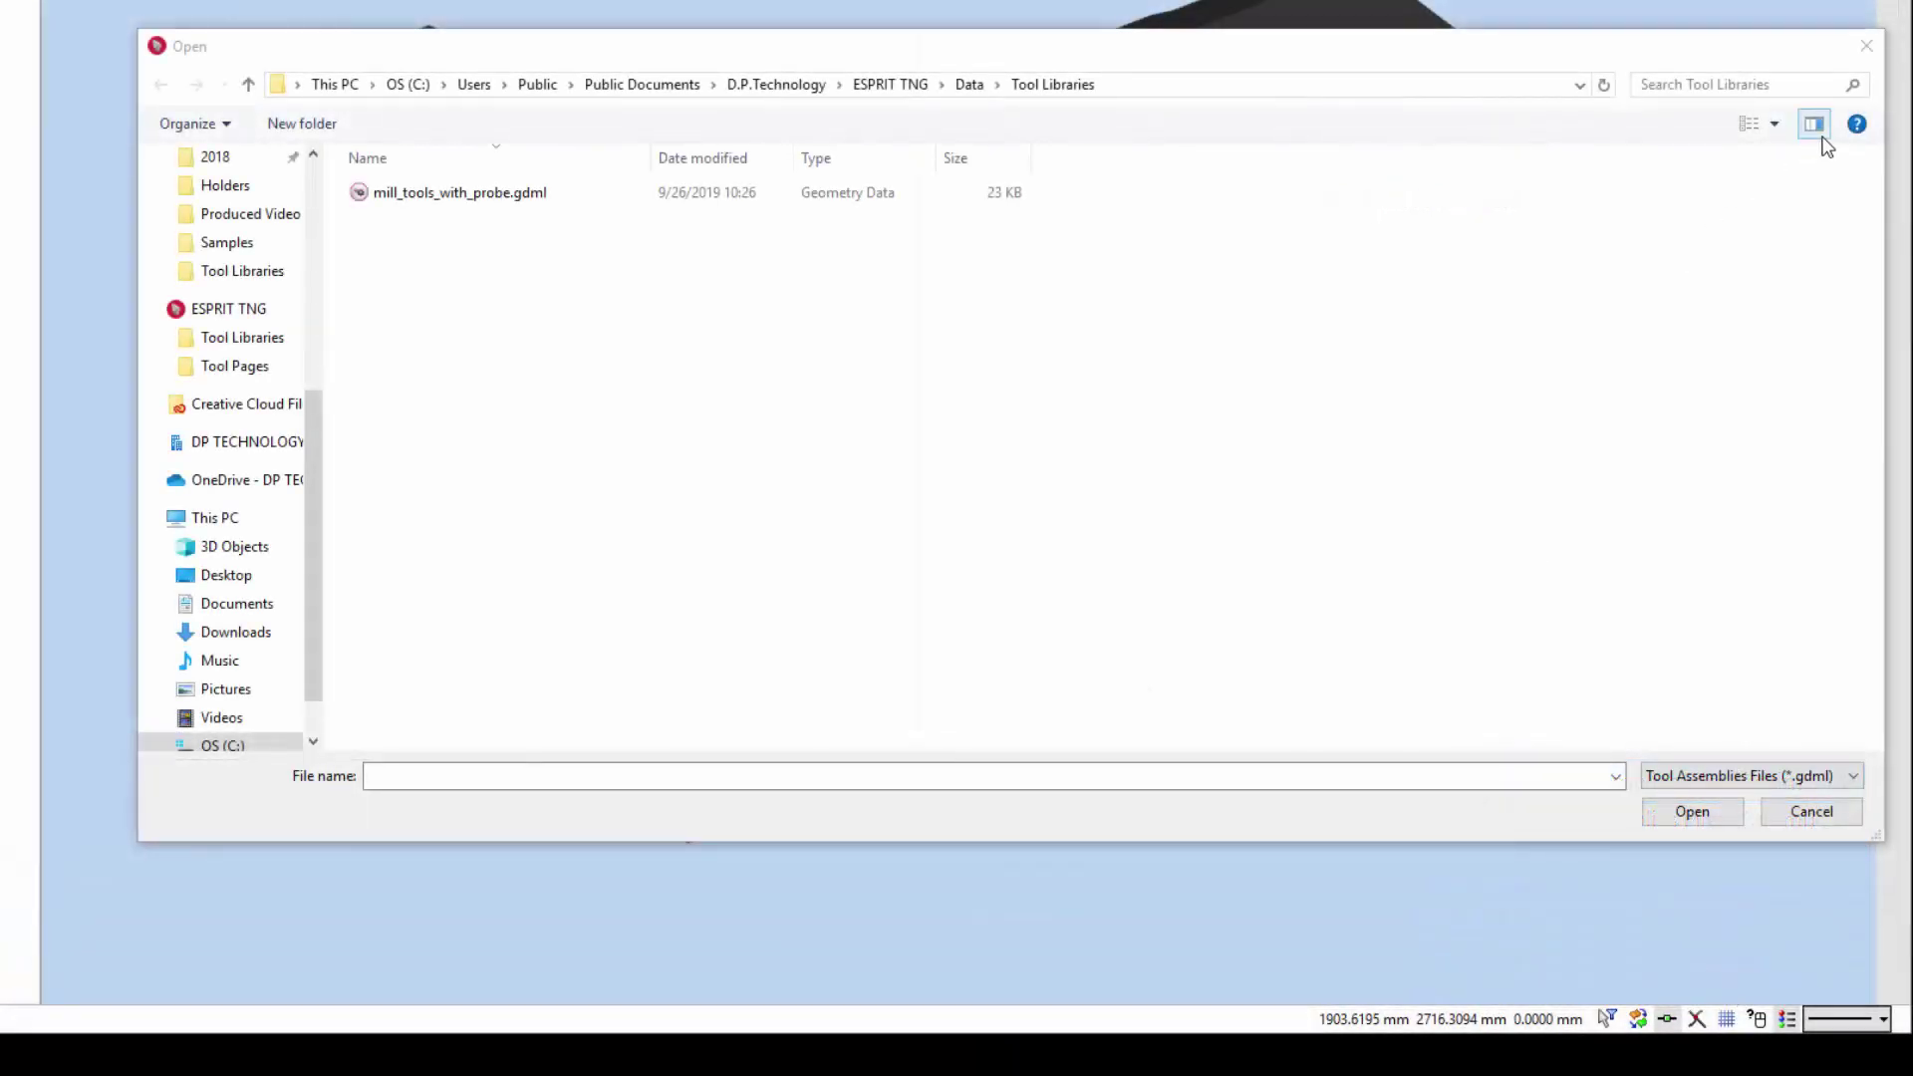
{"action": "left_click", "coordinate": [1821, 139]}
{"action": "left_click", "coordinate": [479, 199]}
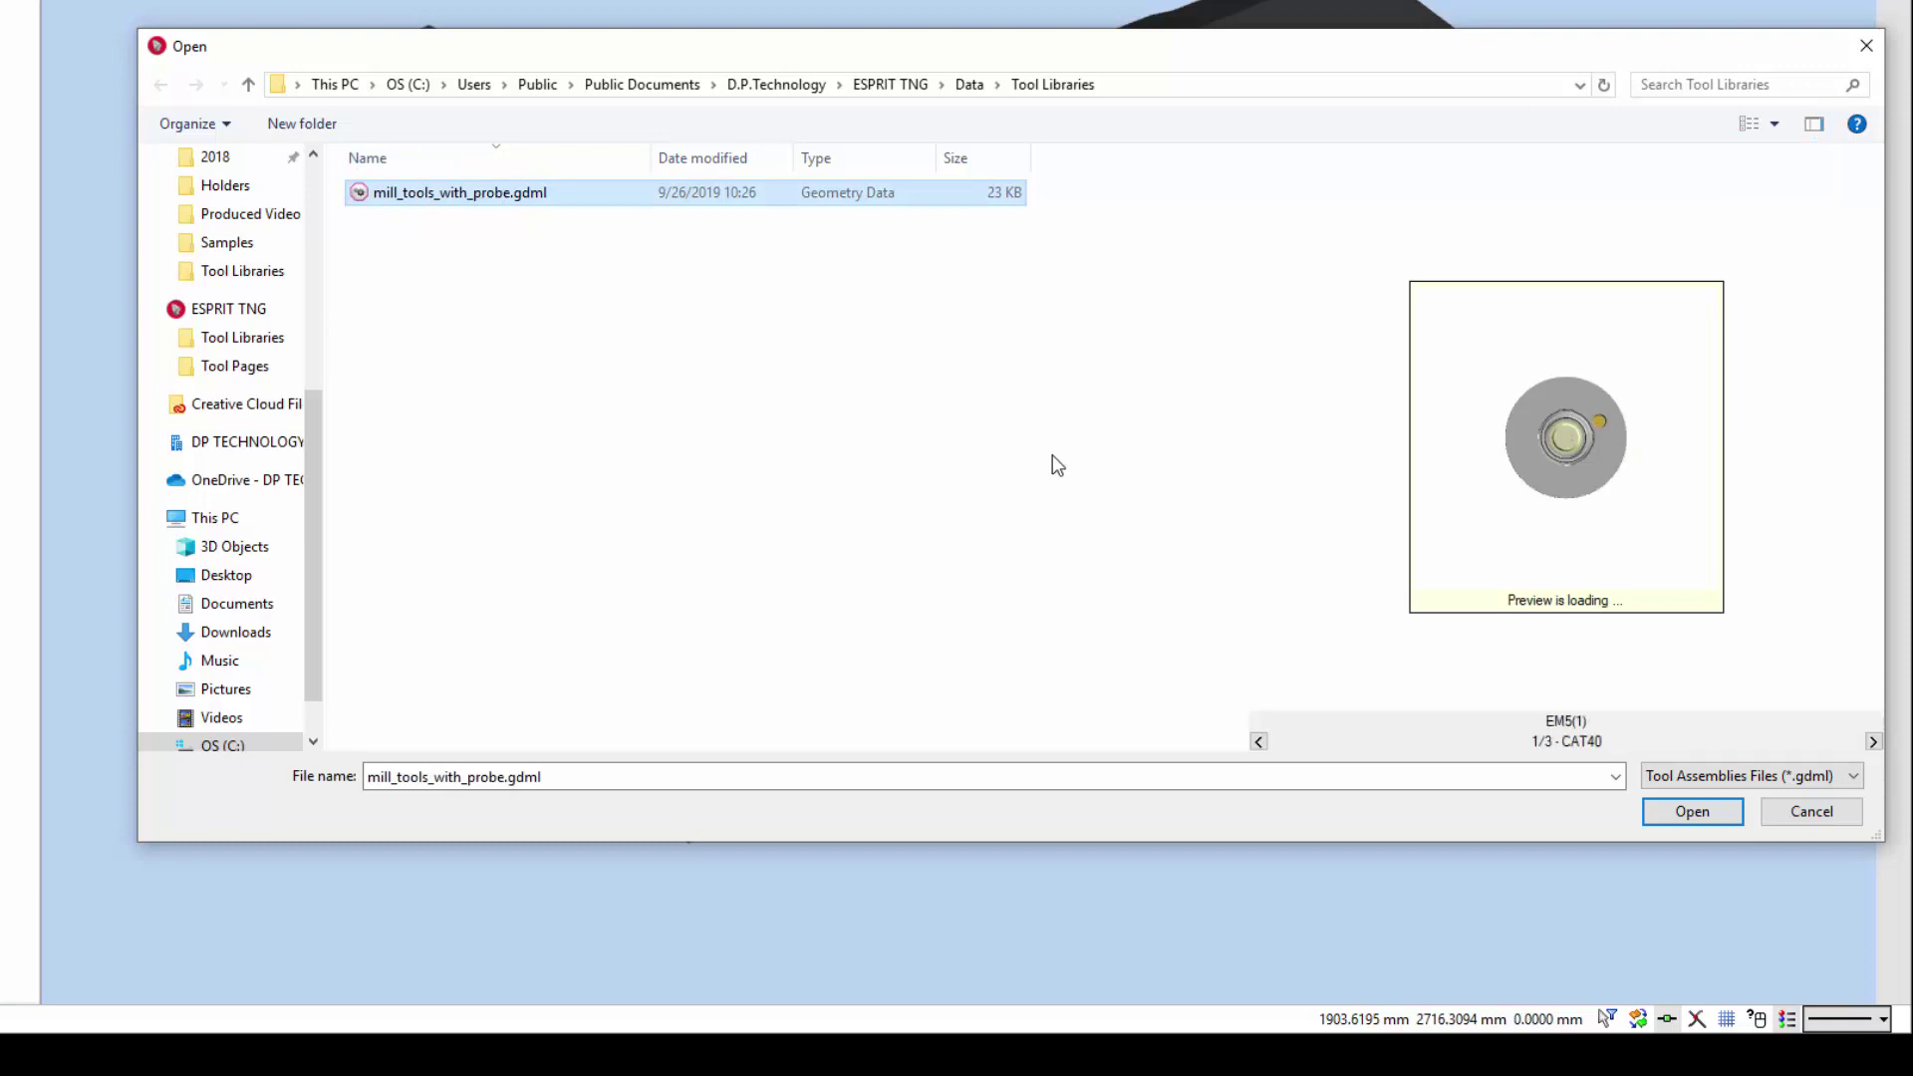
Inspect the EM5(1) assembly from several angles in the preview and step through the remaining assemblies in mill_tools_with_probe.gdml
{"action": "left_click_drag", "start_coordinate": [1634, 470], "coordinate": [1612, 448]}
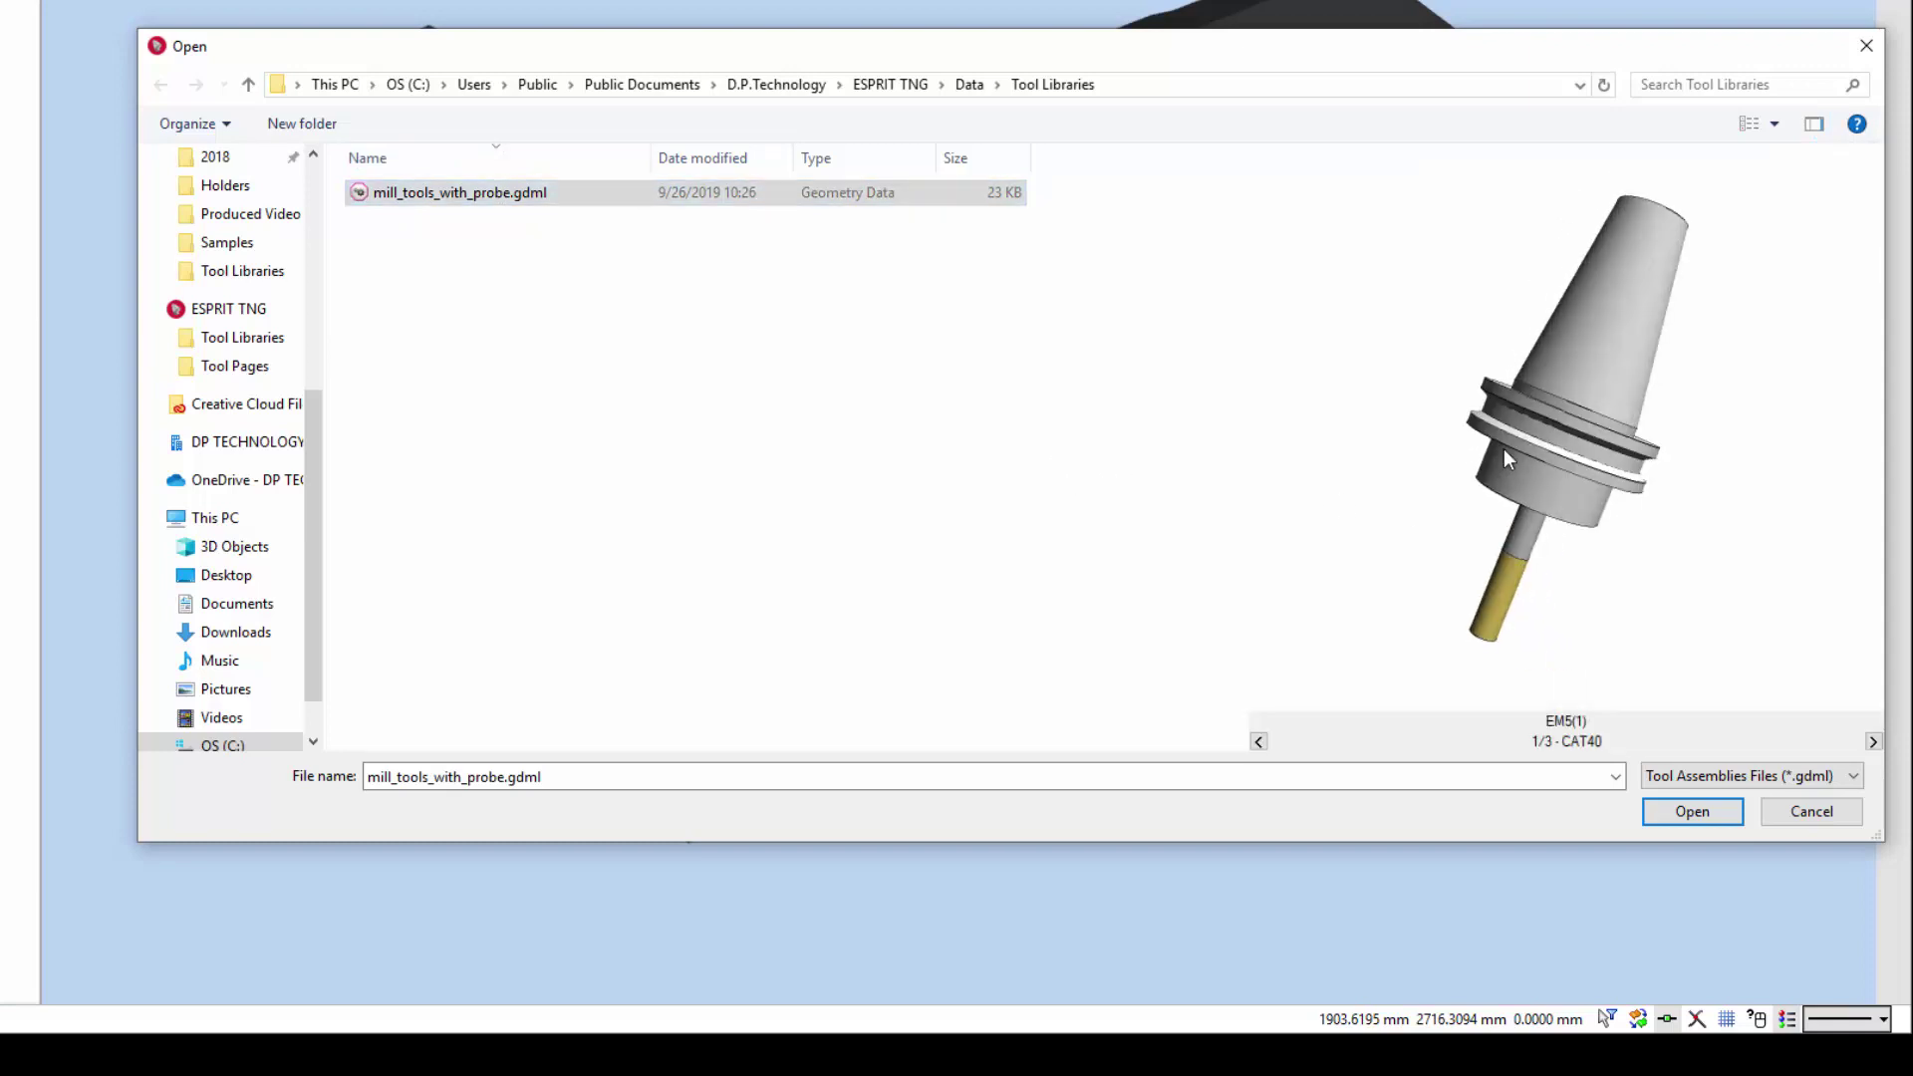
{"action": "left_click_drag", "start_coordinate": [1504, 449], "coordinate": [1440, 420]}
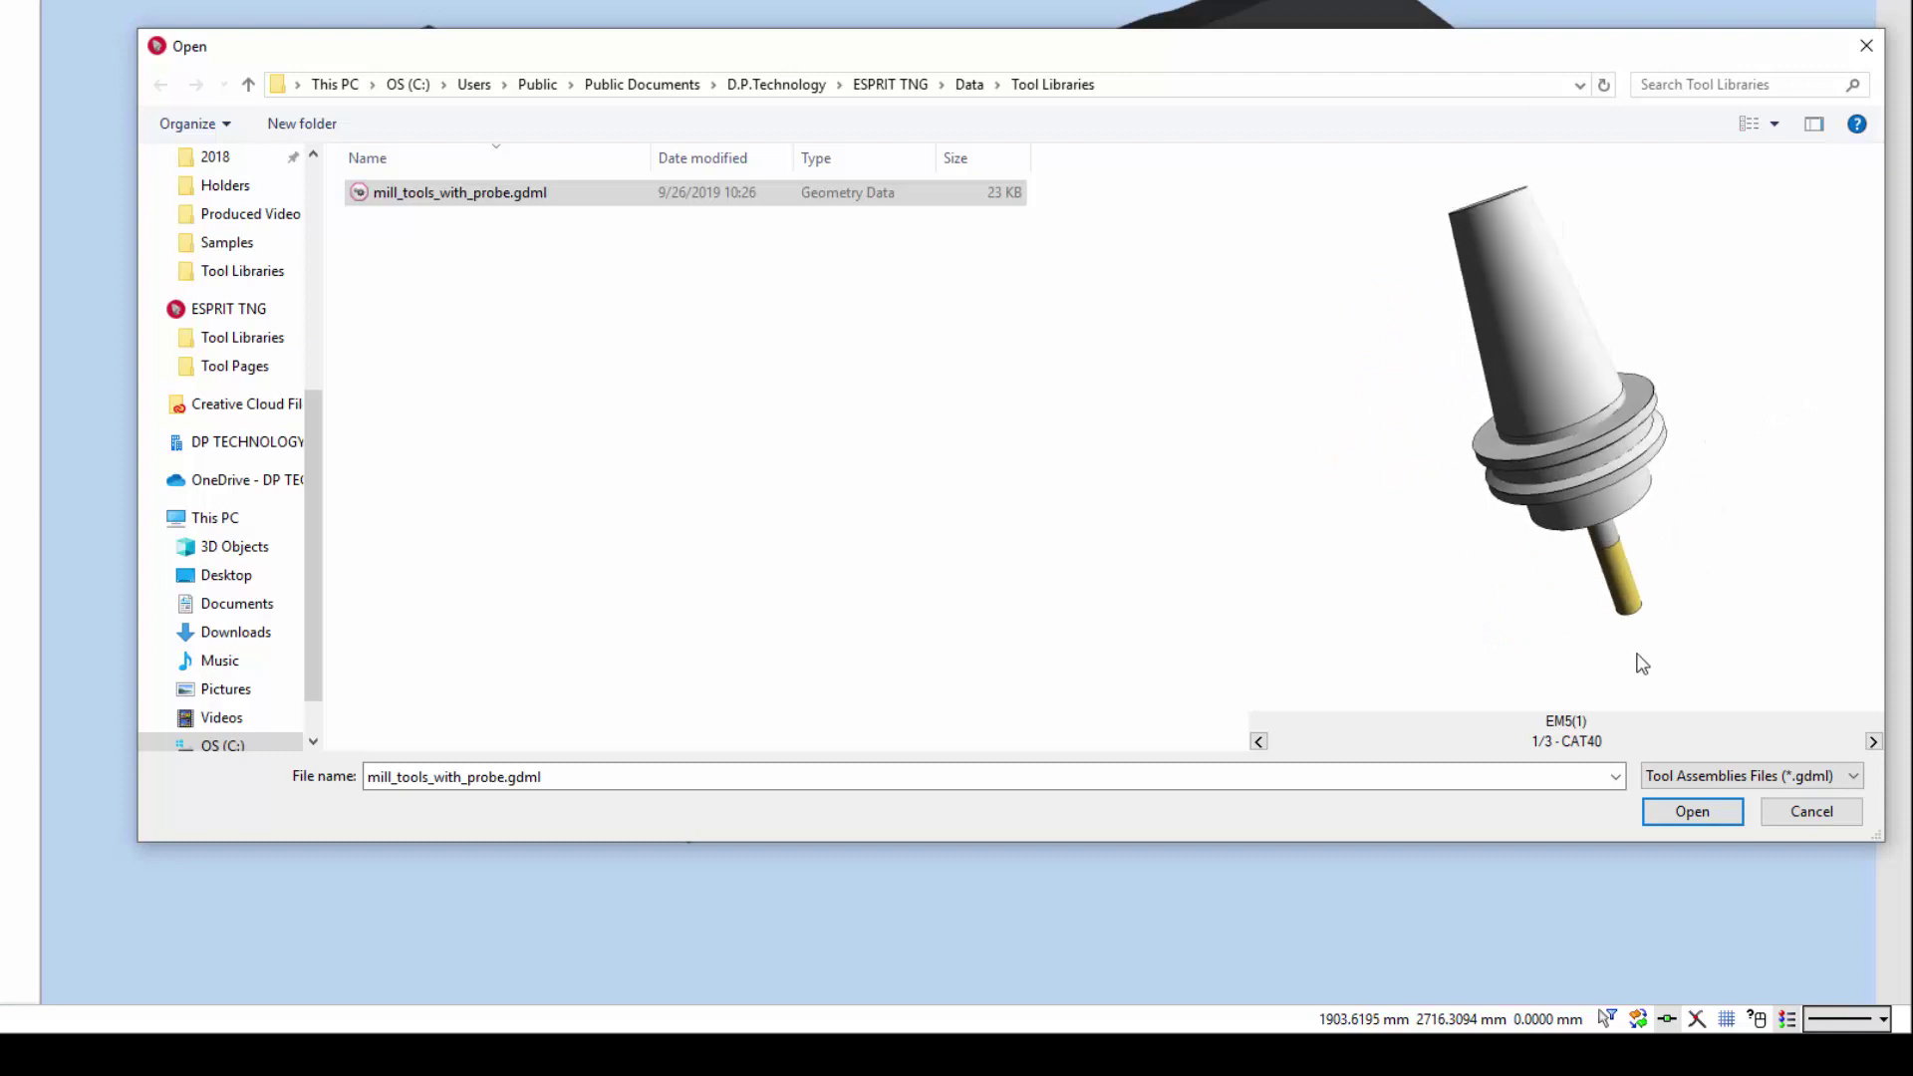
{"action": "left_click", "coordinate": [1874, 742]}
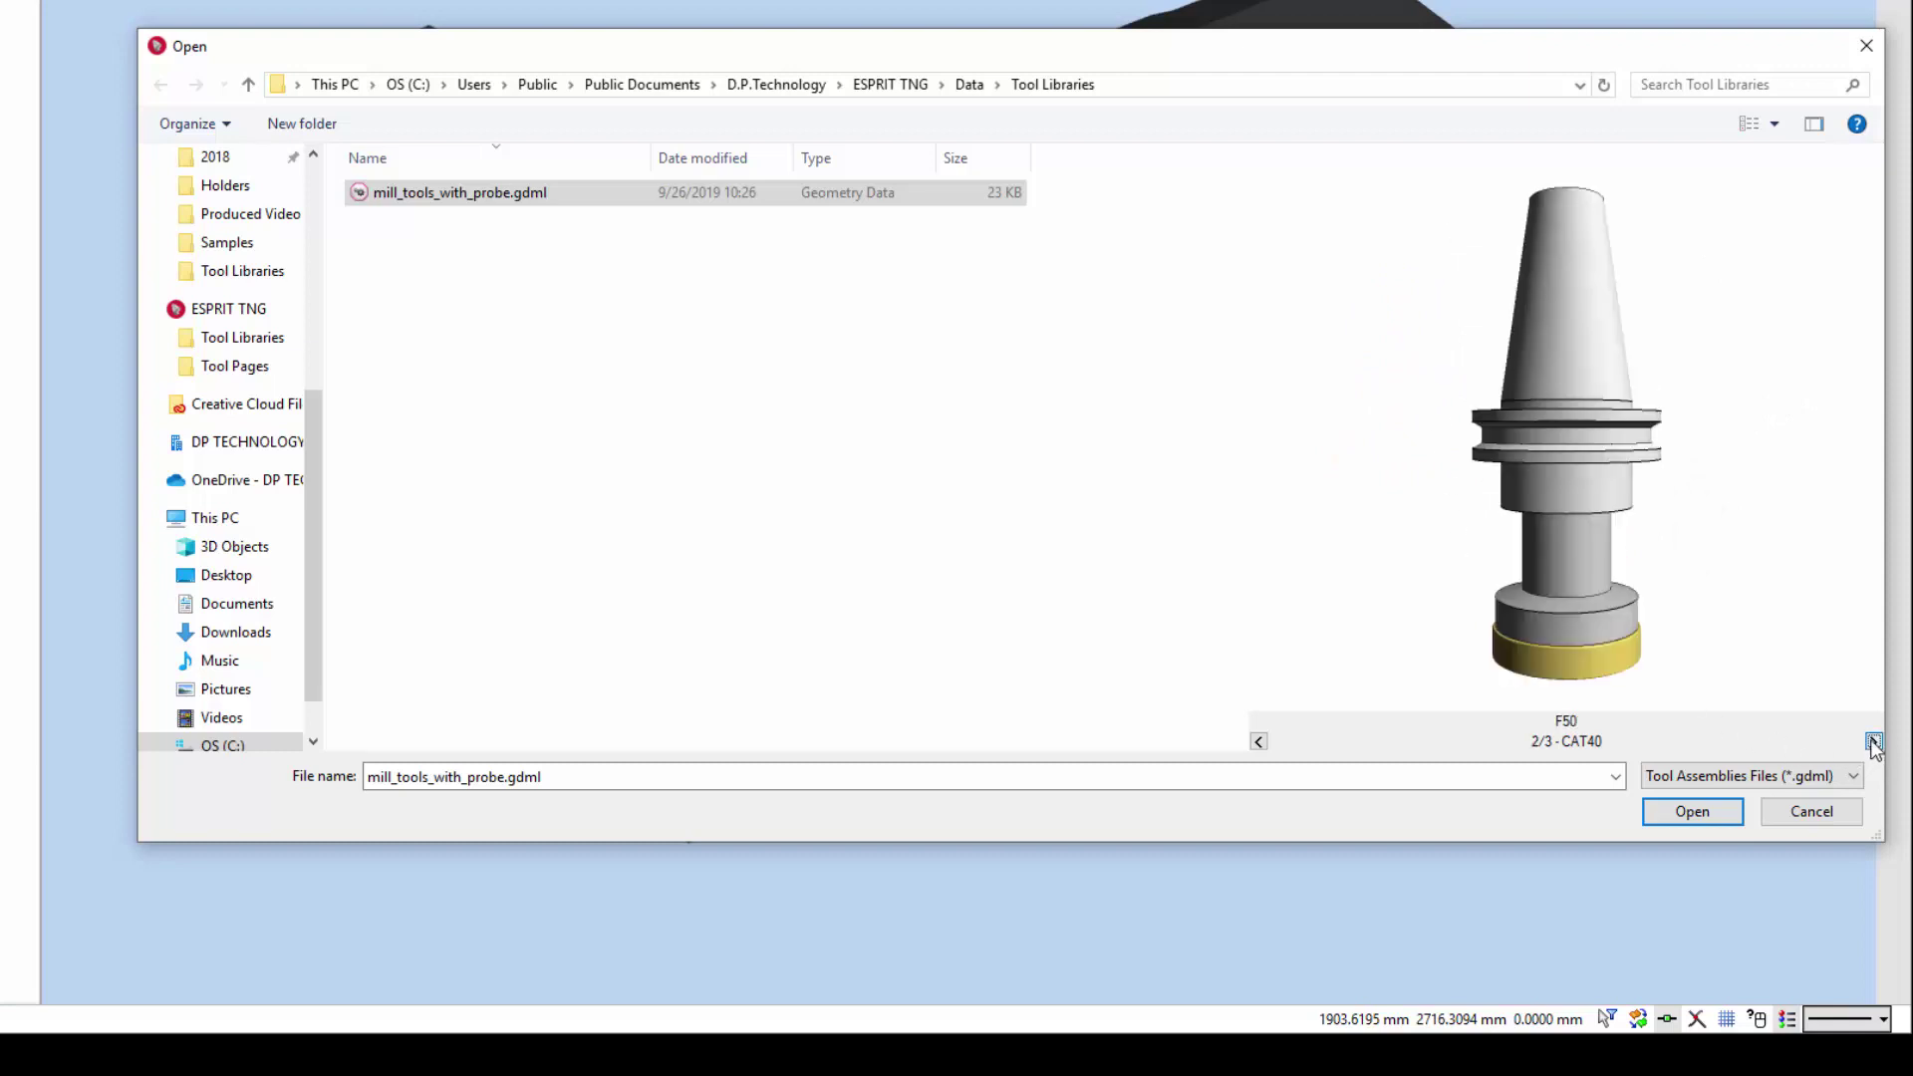
{"action": "left_click", "coordinate": [1874, 742]}
{"action": "left_click", "coordinate": [1873, 742]}
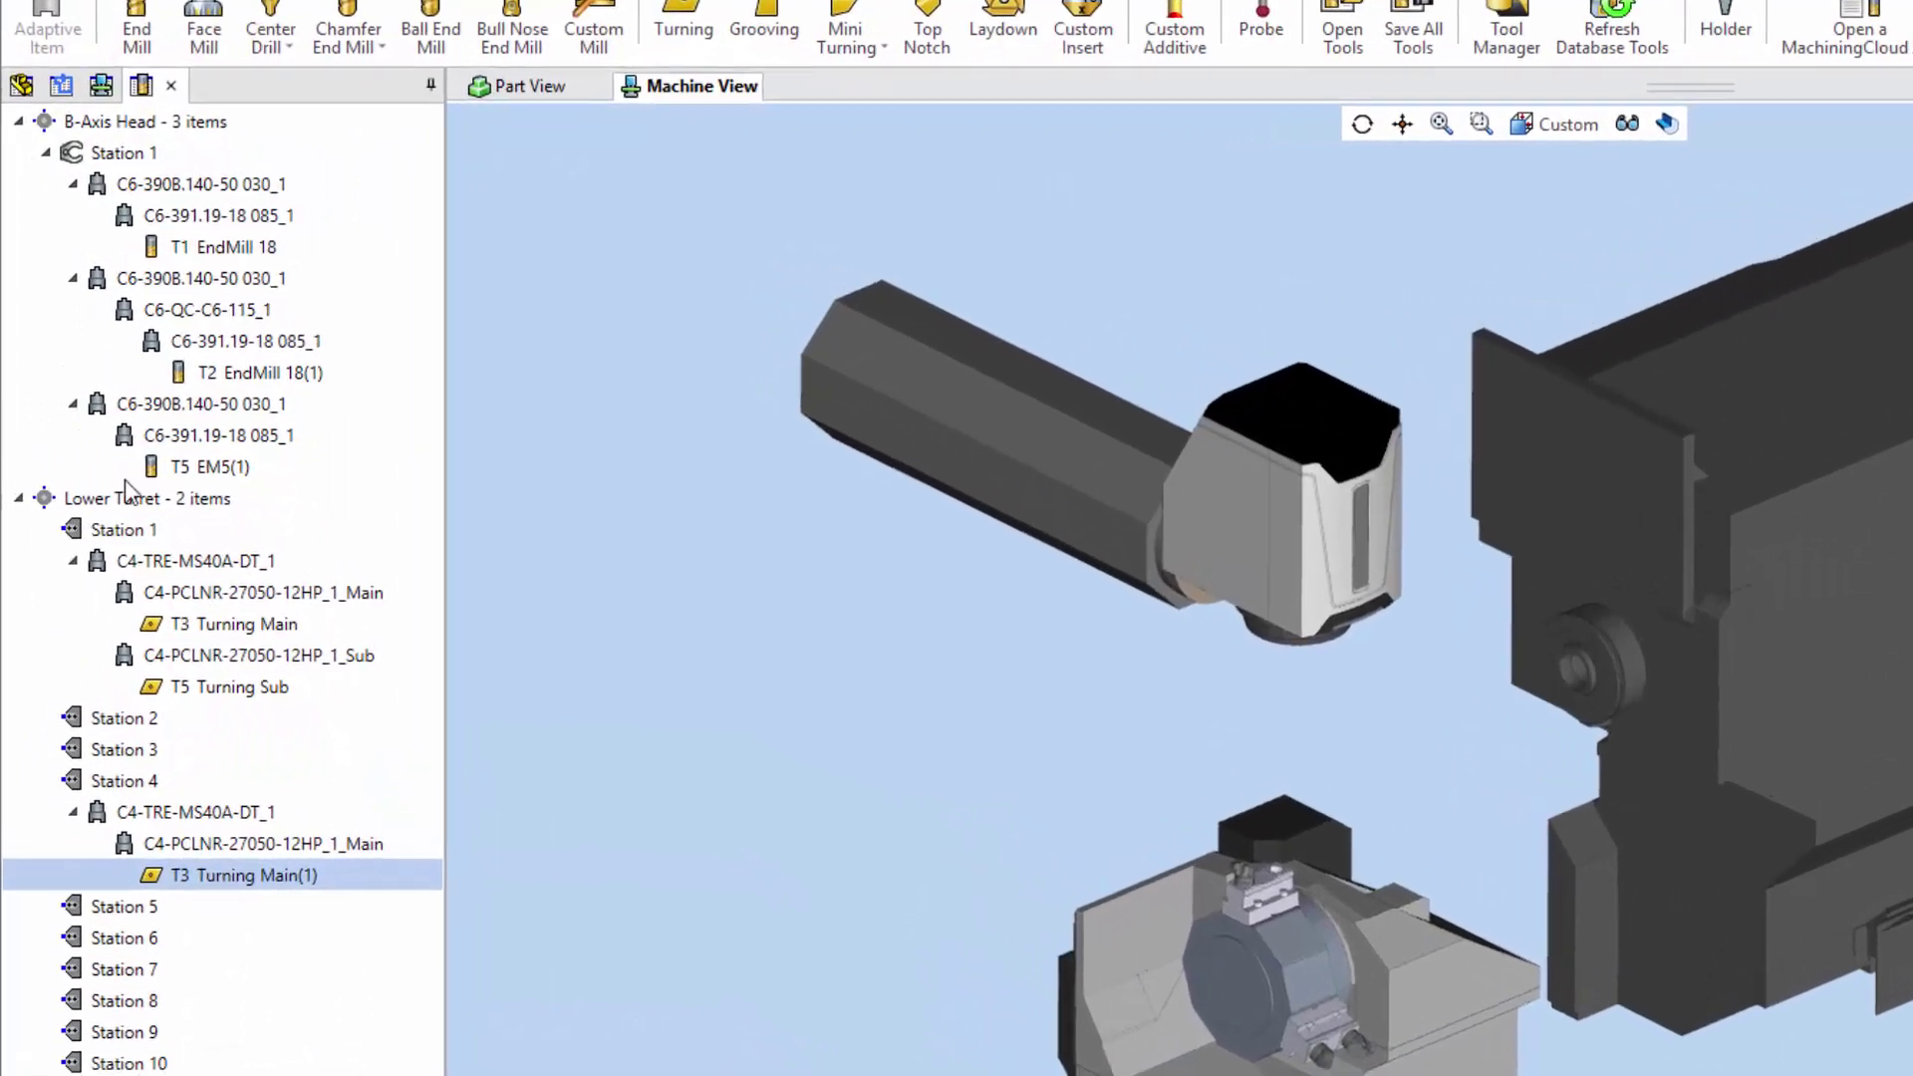
{"action": "right_click", "coordinate": [268, 214]}
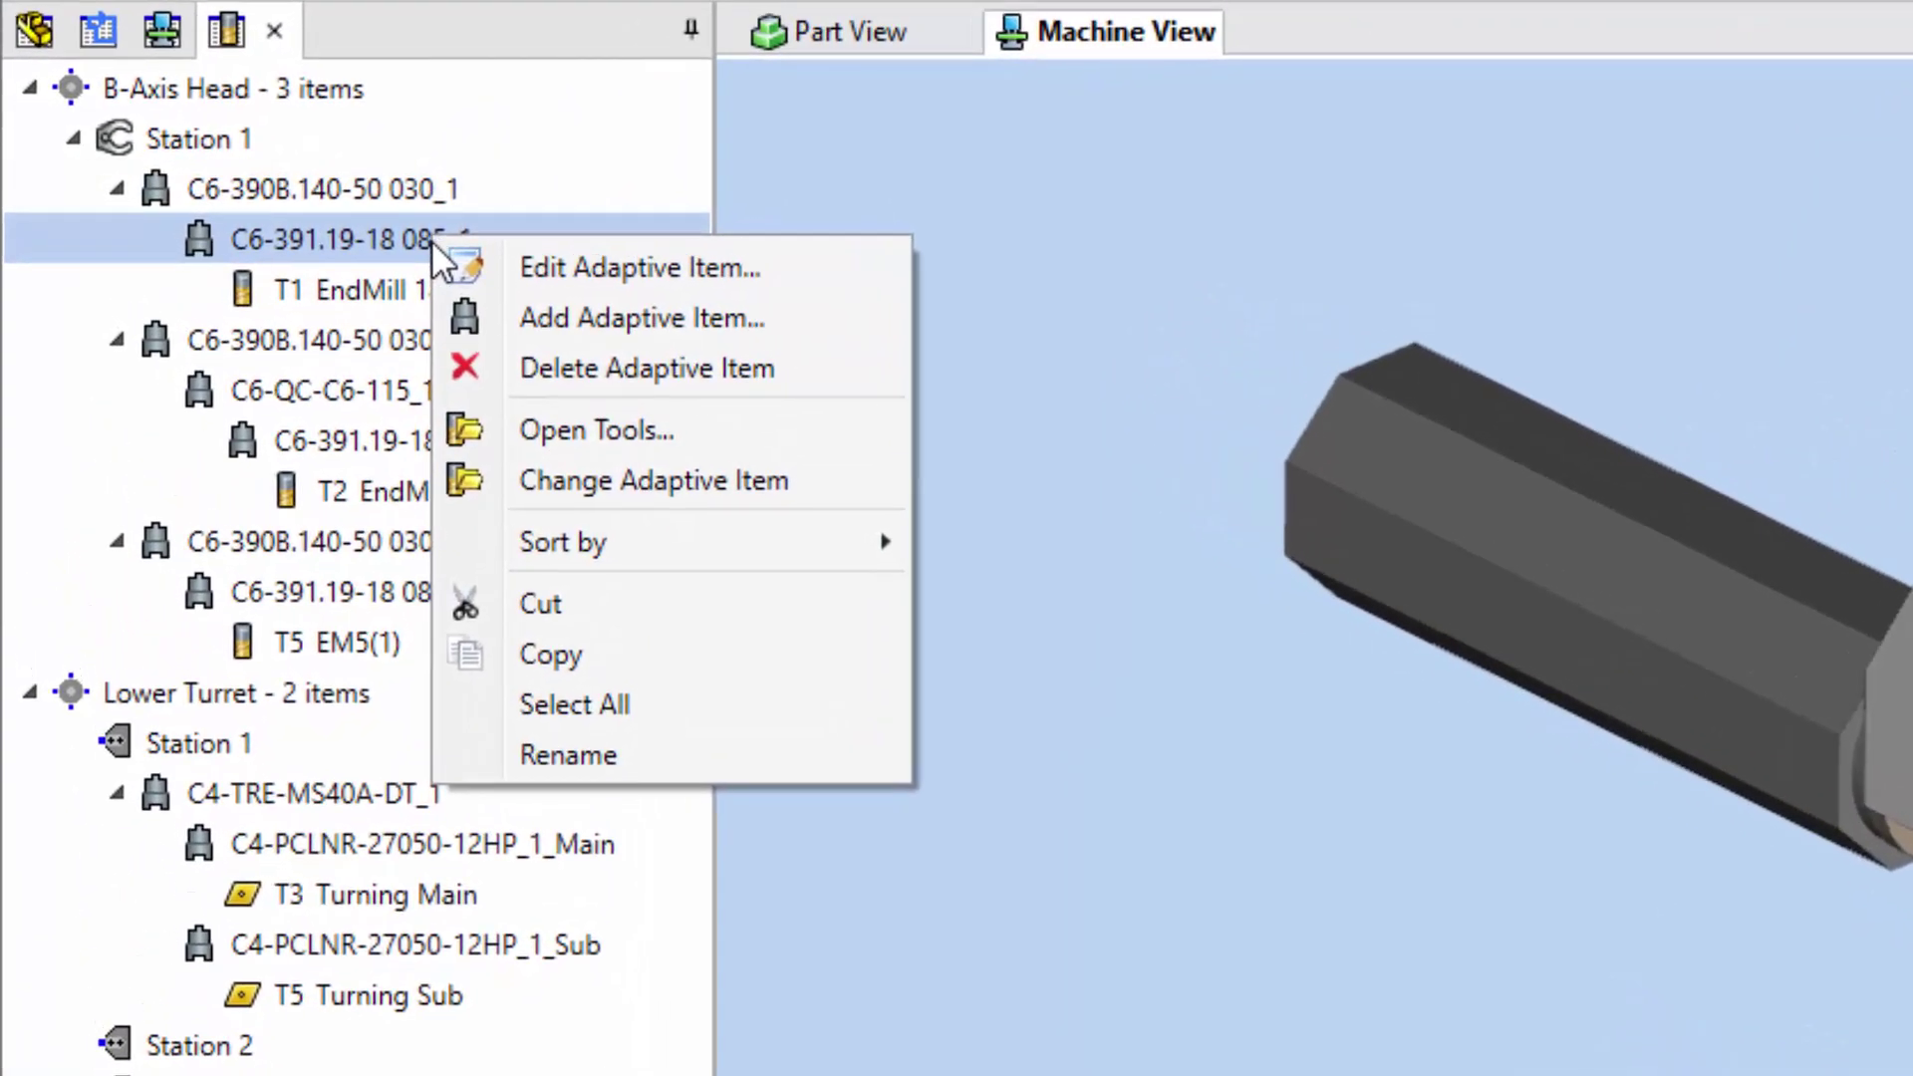
{"action": "right_click", "coordinate": [352, 349]}
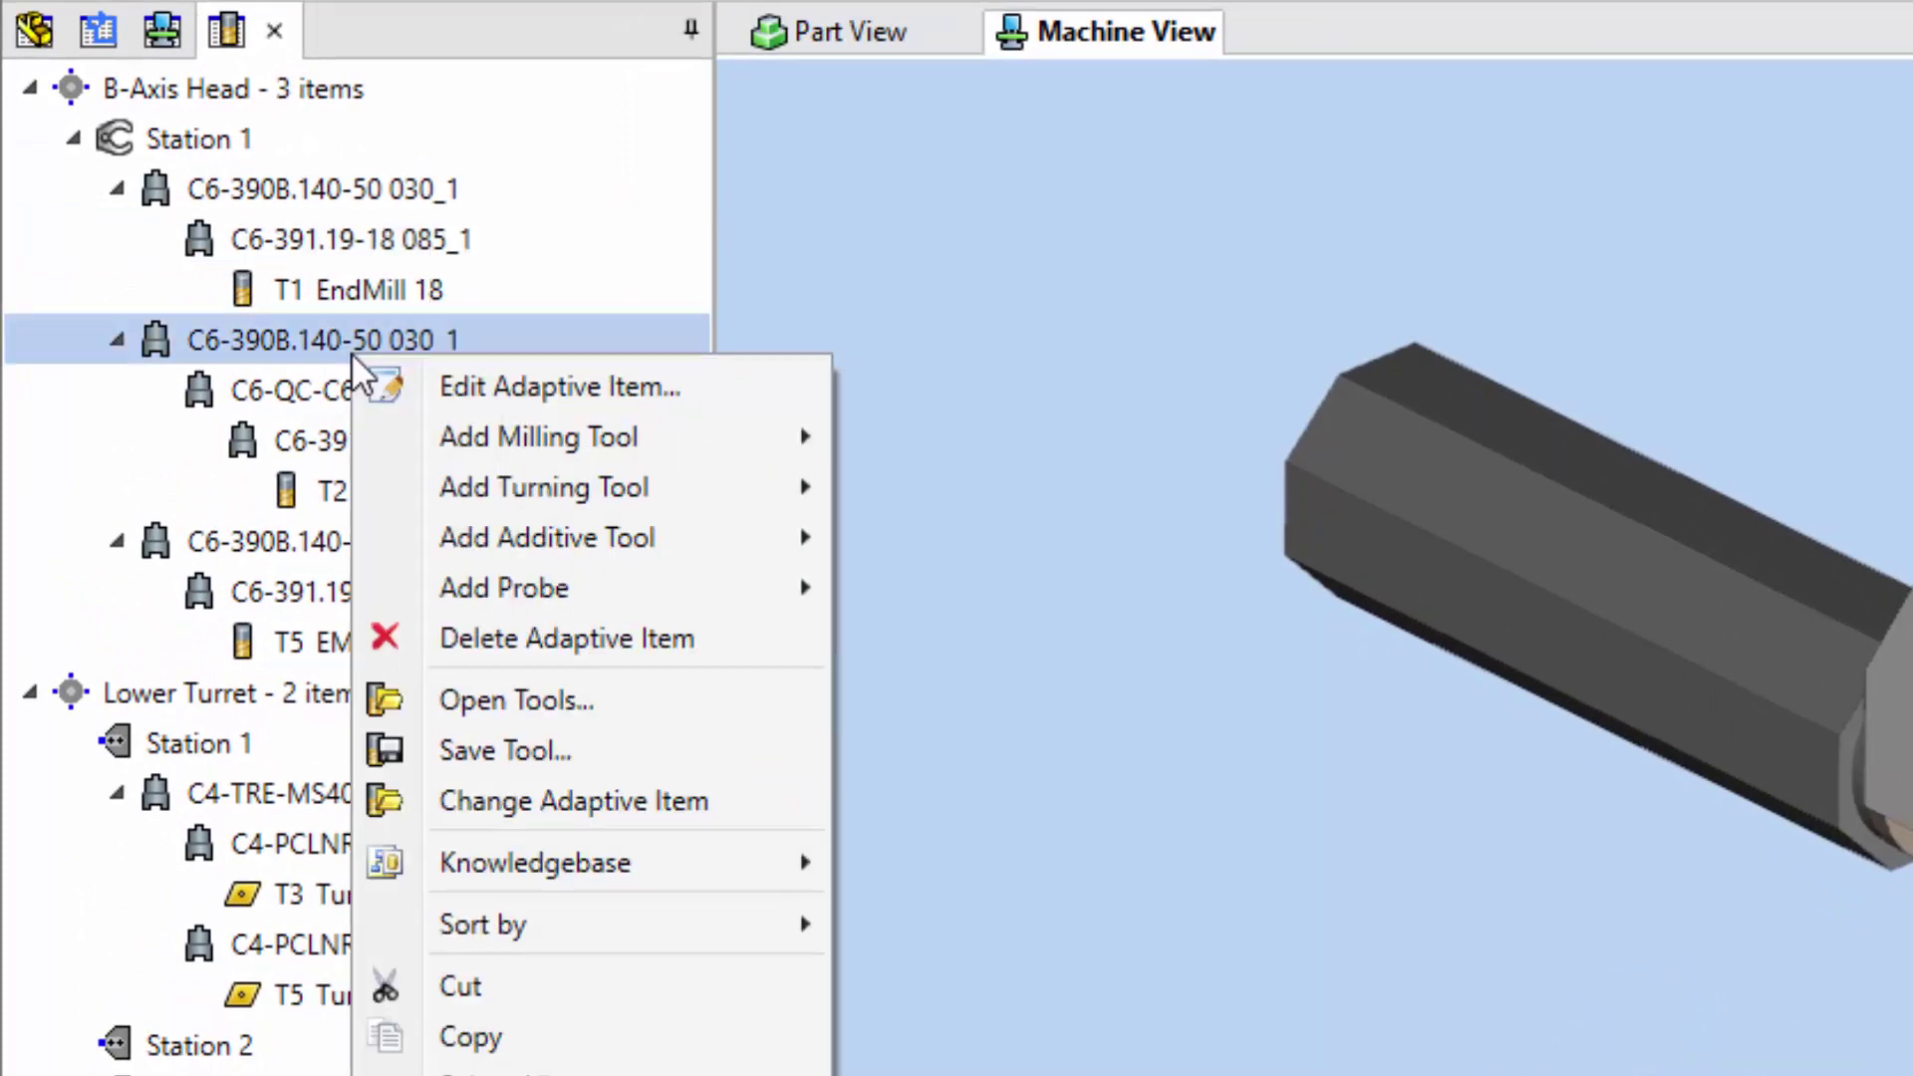
{"action": "mouse_move", "coordinate": [513, 879]}
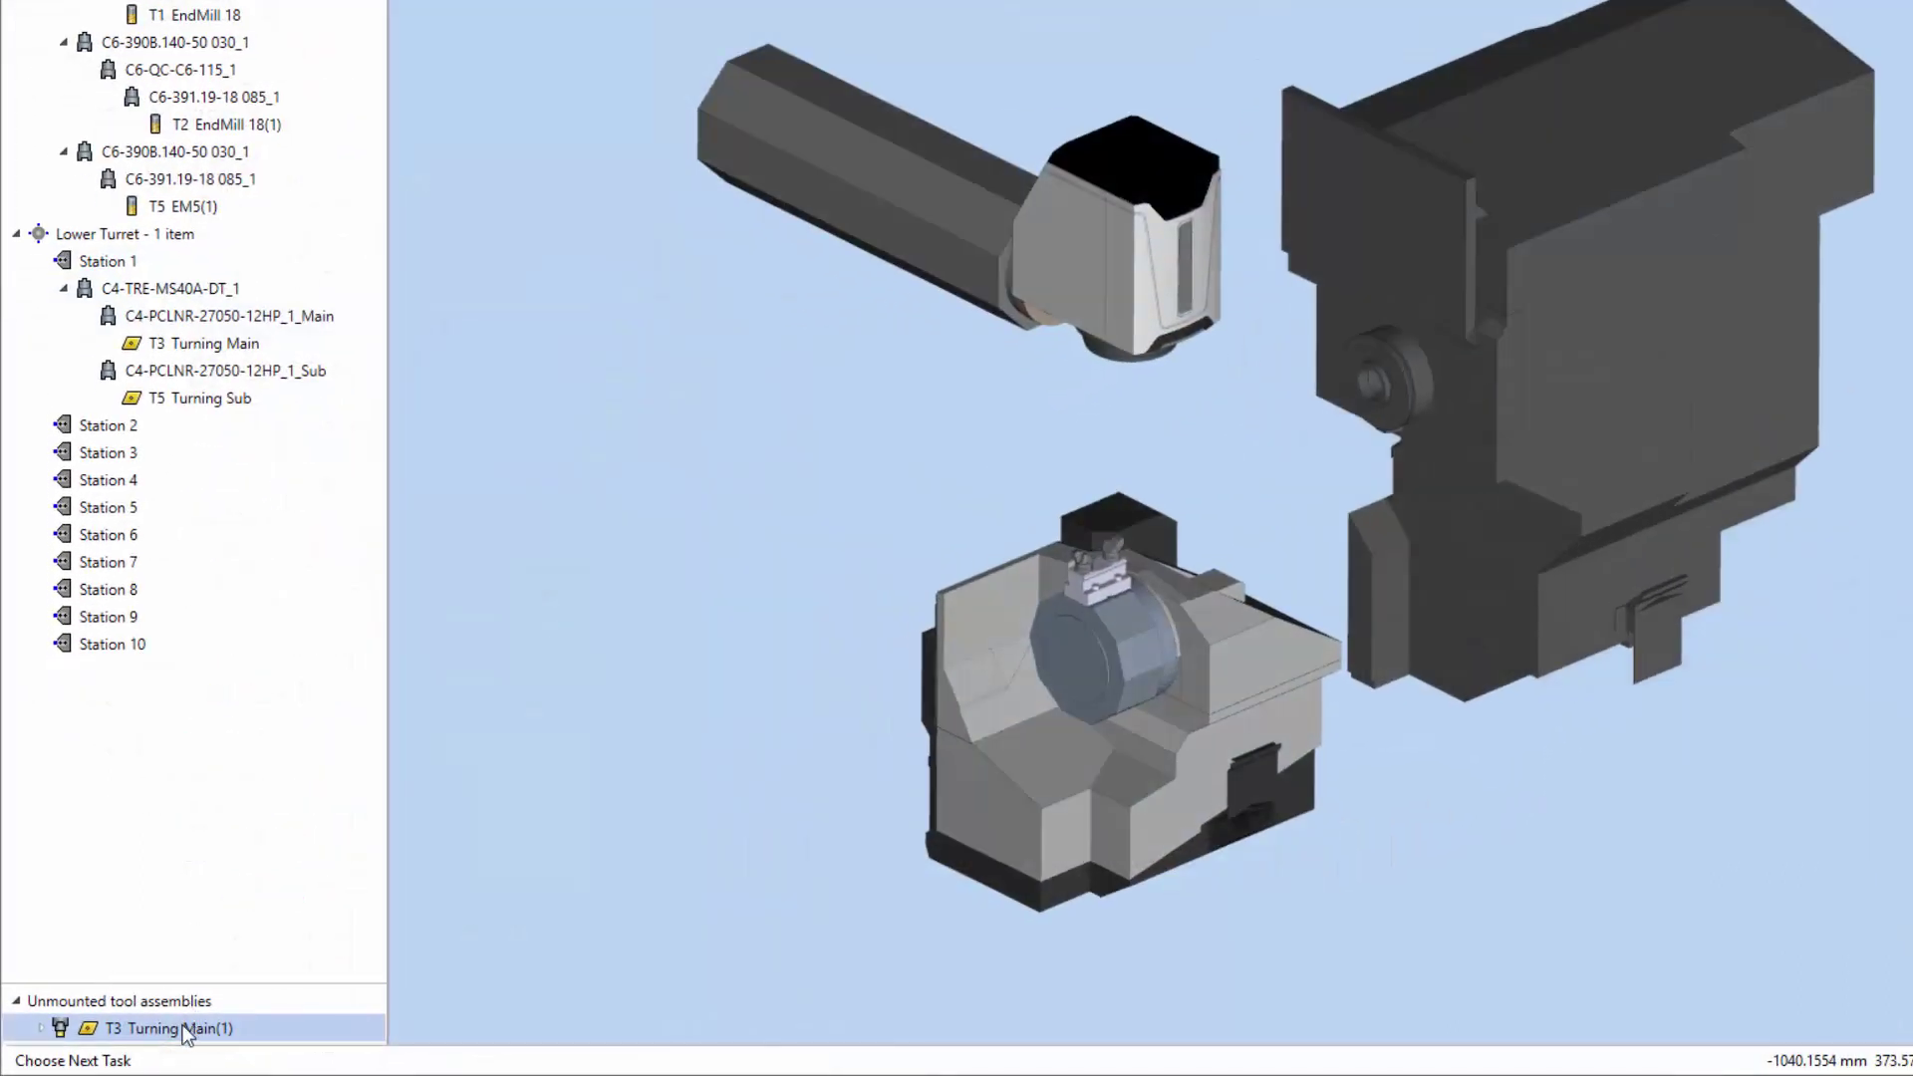
Mount the unmounted T3 Turning Main(1) assembly on Station 4 of the Lower Turret and unmount the C4-TRE-MS40A-DT_1 assembly from Station 1
{"action": "left_click_drag", "start_coordinate": [181, 1036], "coordinate": [139, 481]}
{"action": "left_click", "coordinate": [109, 289]}
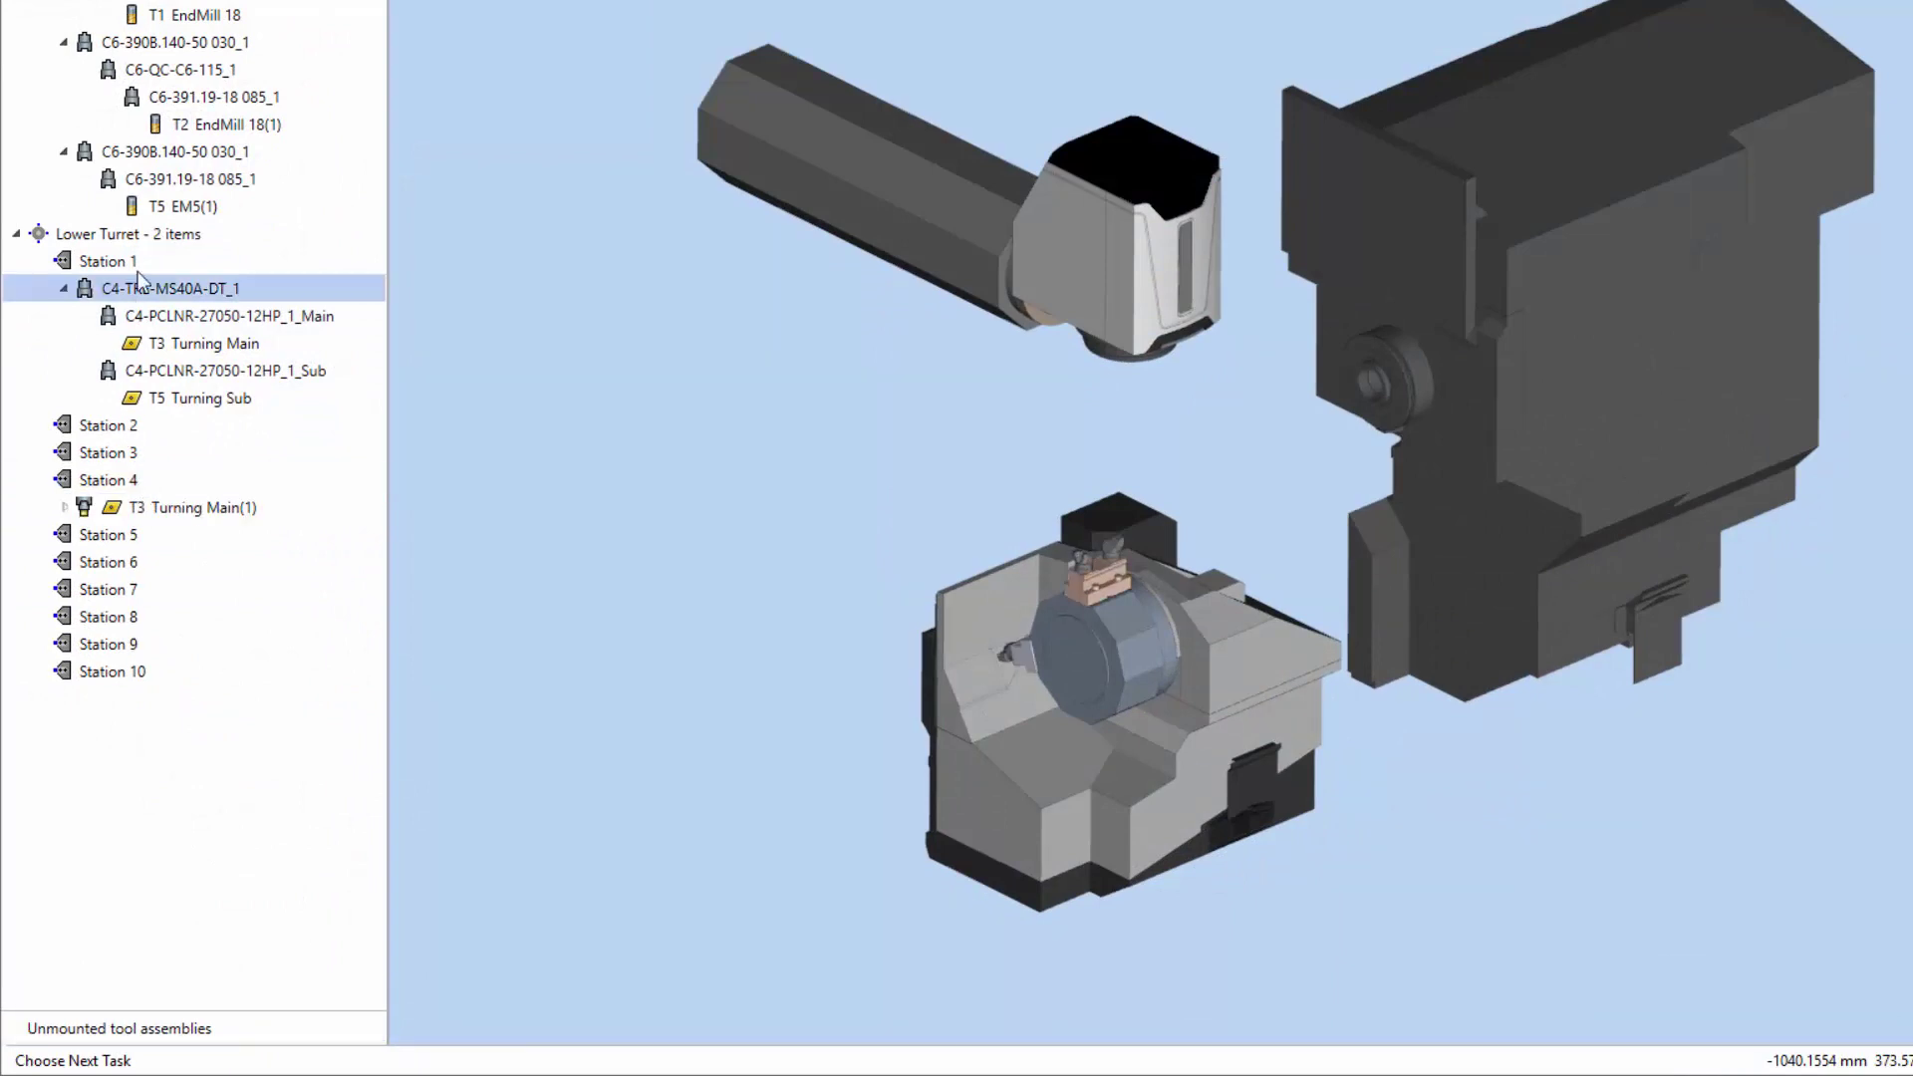
{"action": "left_click_drag", "start_coordinate": [110, 289], "coordinate": [133, 1021]}
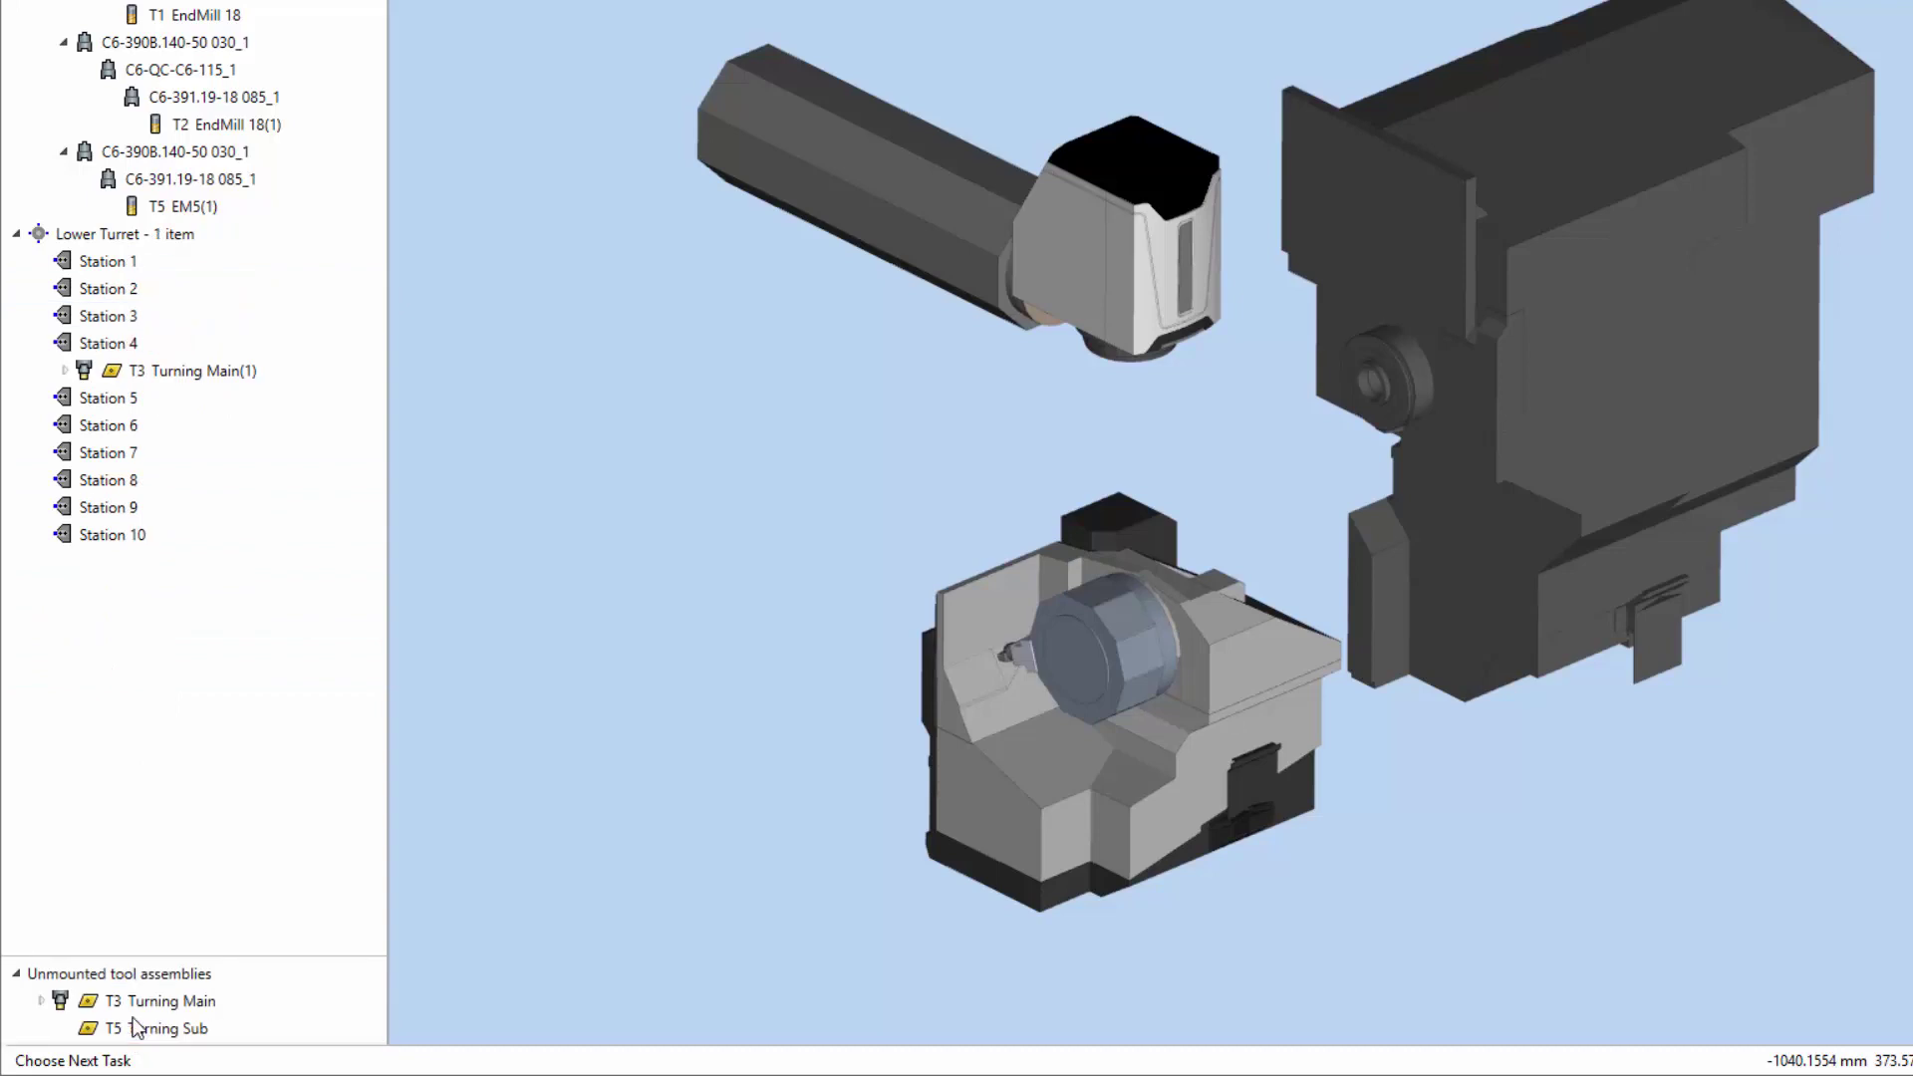
Delete the C6-390B.140-50 030_1 assembly carrying T5 EM5(1) from the B-Axis Head
{"action": "left_click", "coordinate": [140, 152]}
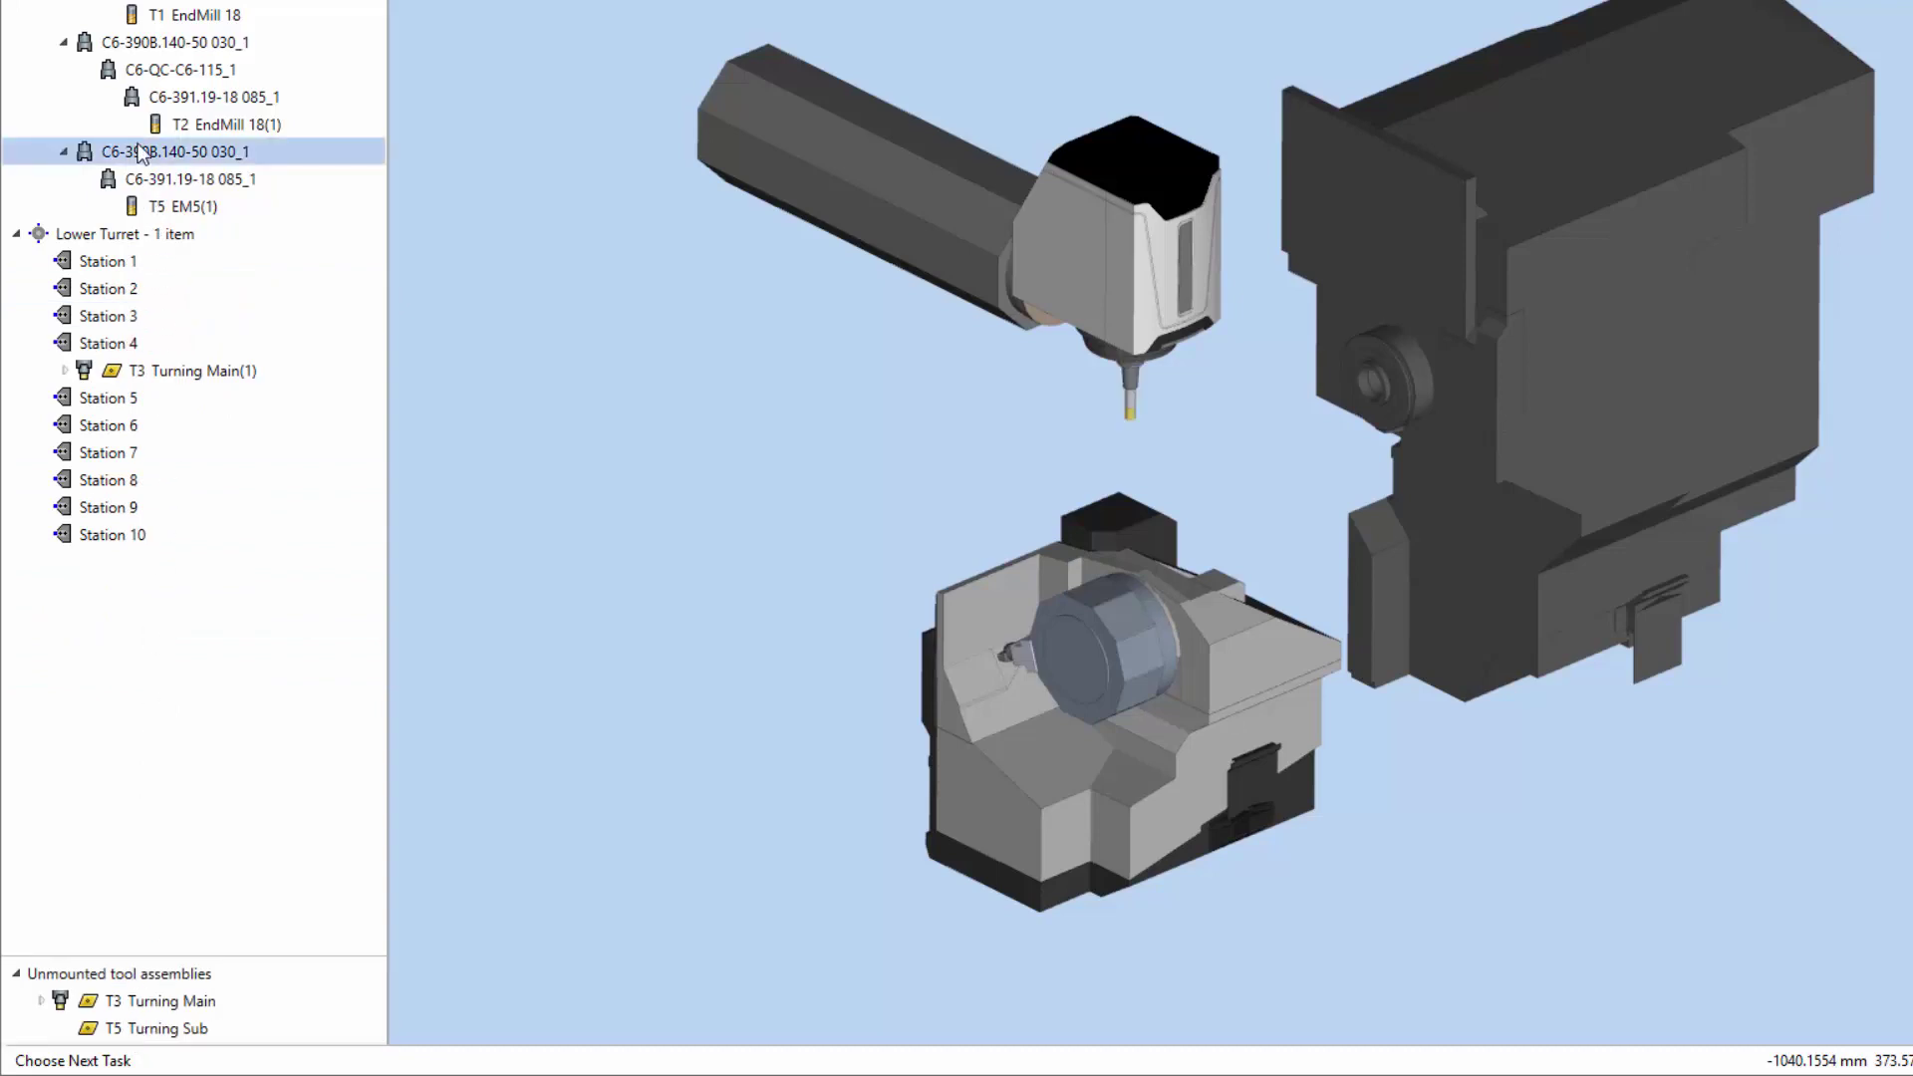
{"action": "key", "text": "Delete"}
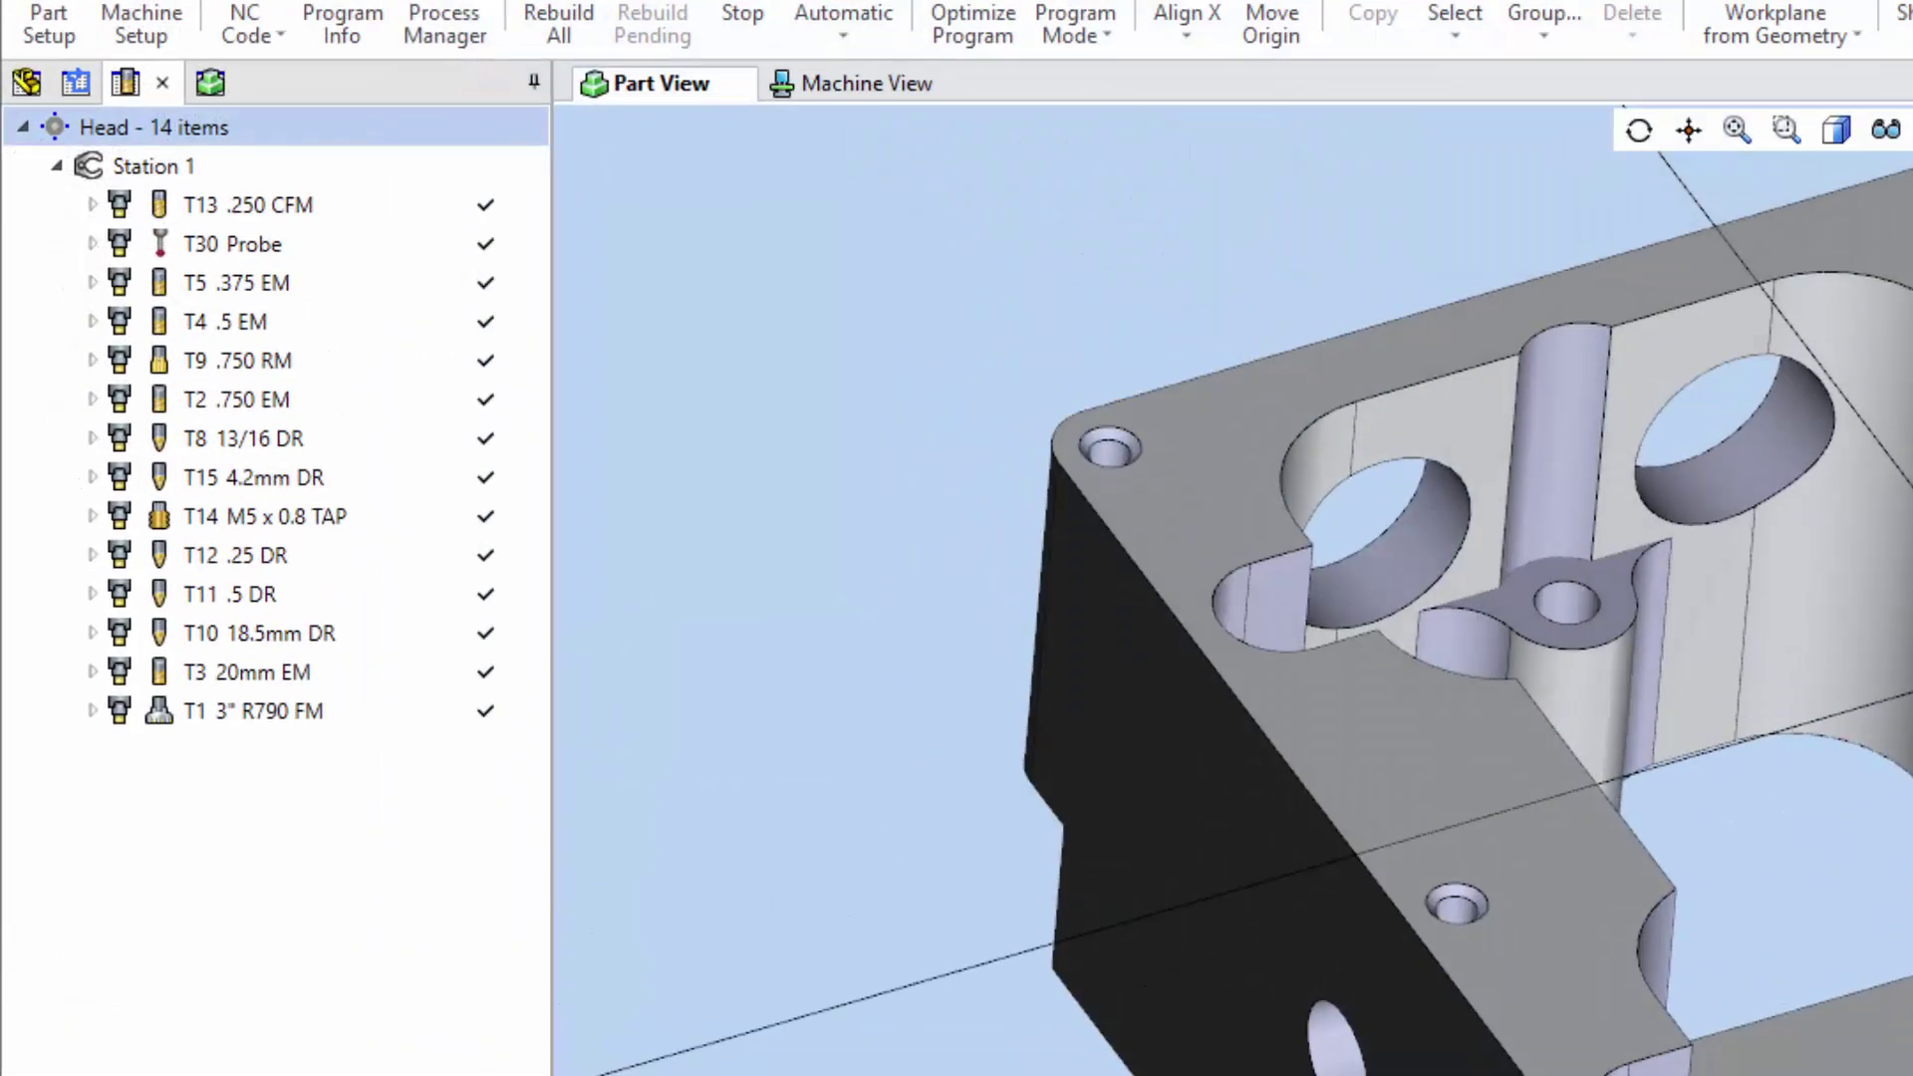
{"action": "right_click", "coordinate": [295, 441]}
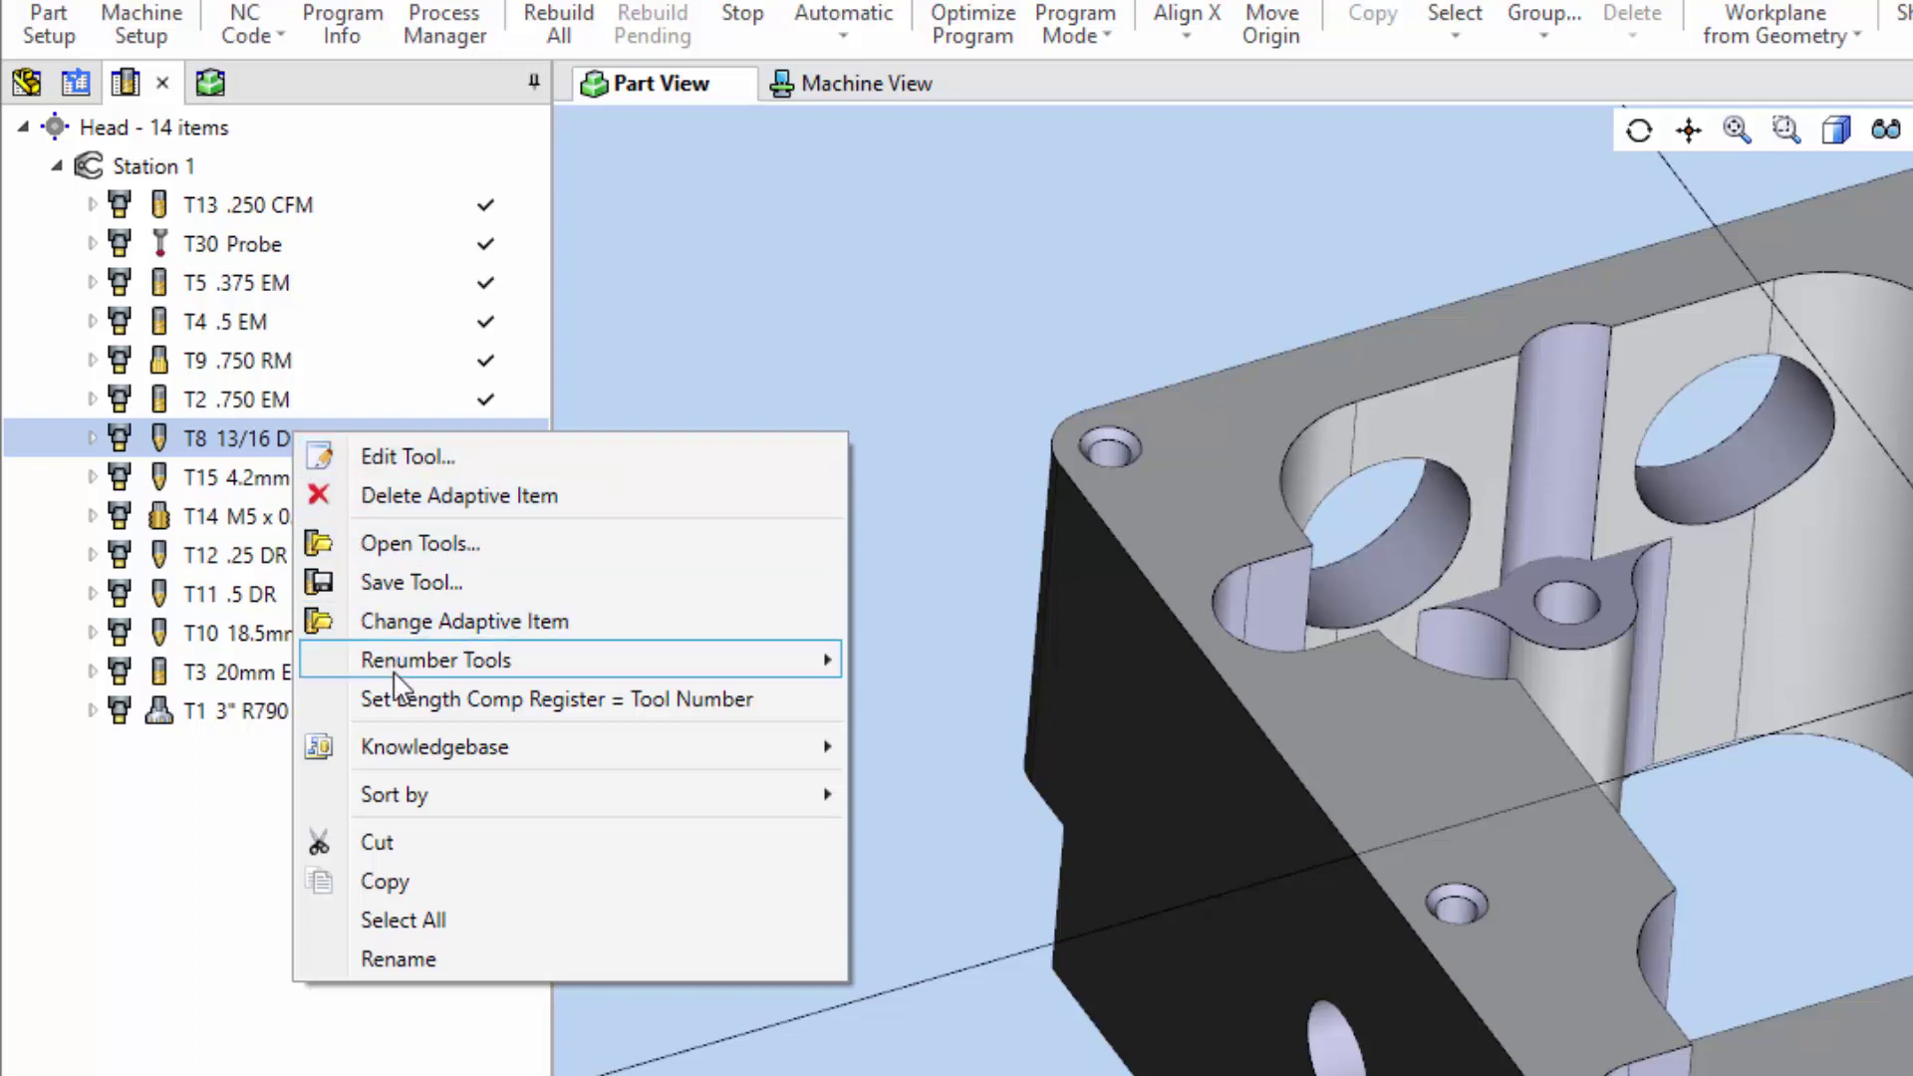
{"action": "key", "text": "Escape"}
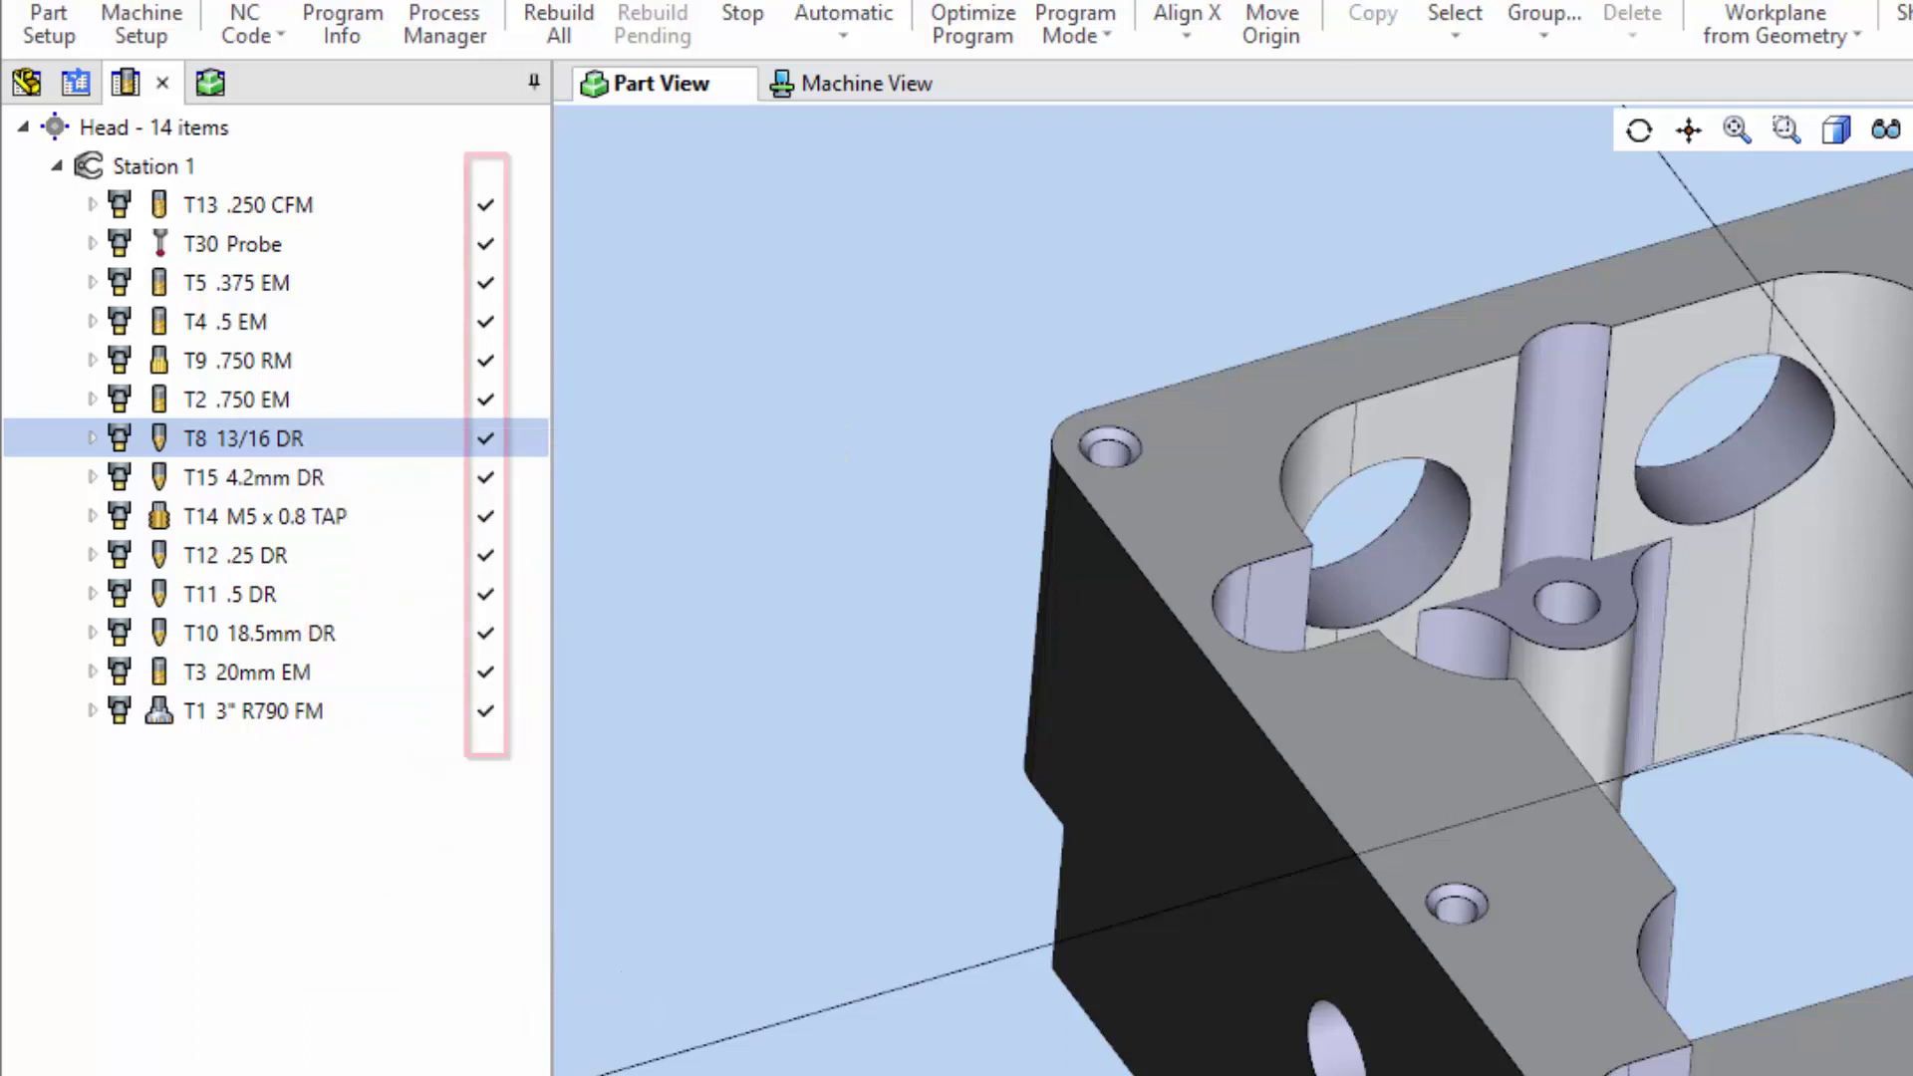